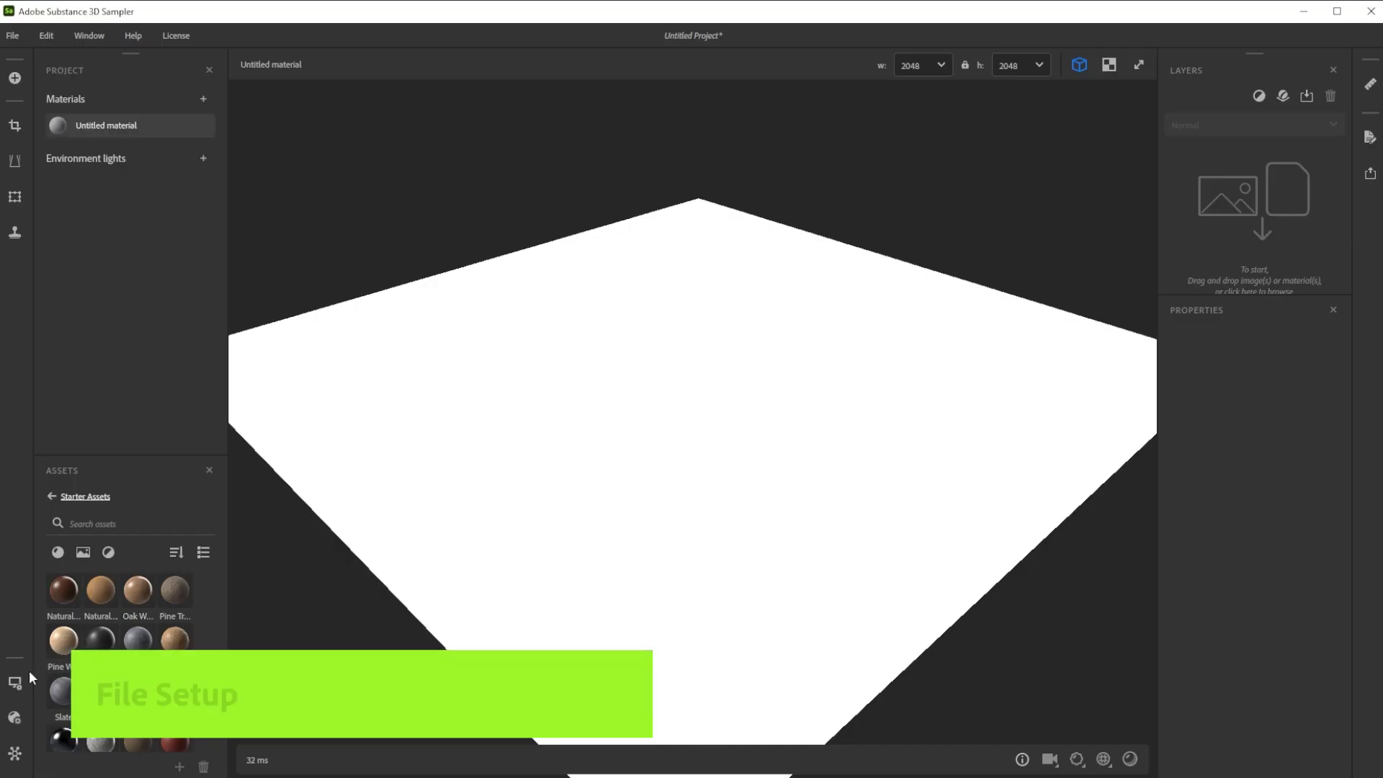
# Open Viewer Settings and scroll to the Mesh section to confirm Plane is the preview mesh.
pyautogui.click(15, 682)
pyautogui.scroll(-3, 90, 613)
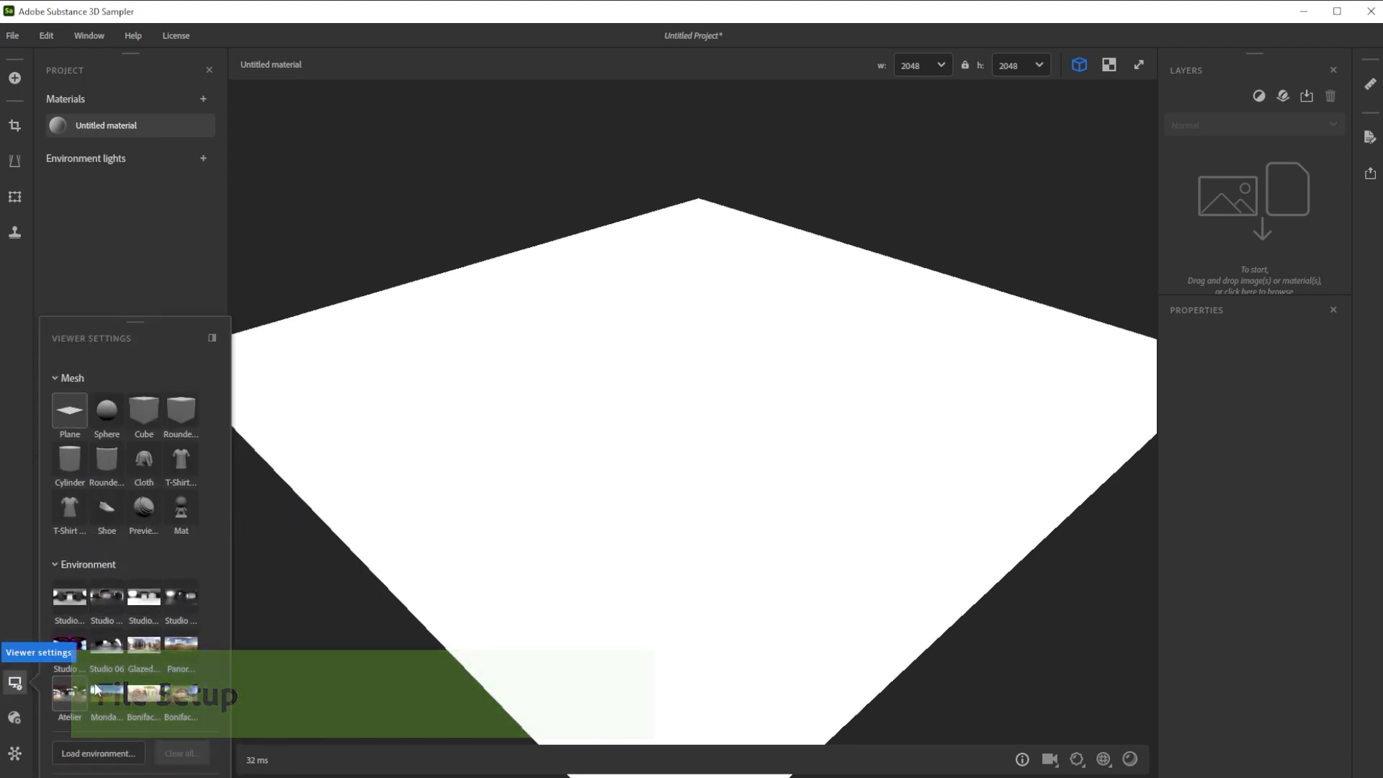
# Show the starter assets and set the material resolution to 2048 × 1024 with width and height unlinked.
pyautogui.click(15, 717)
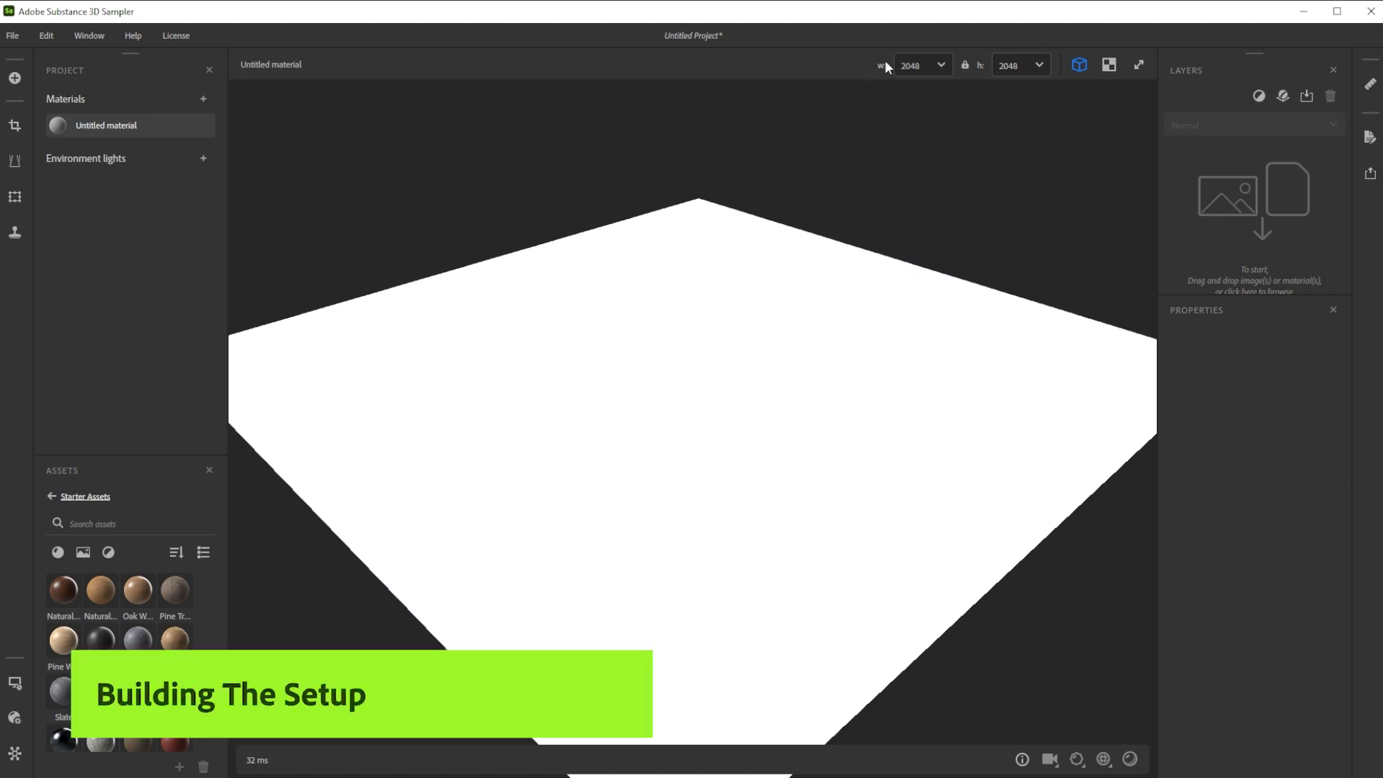
pyautogui.click(966, 64)
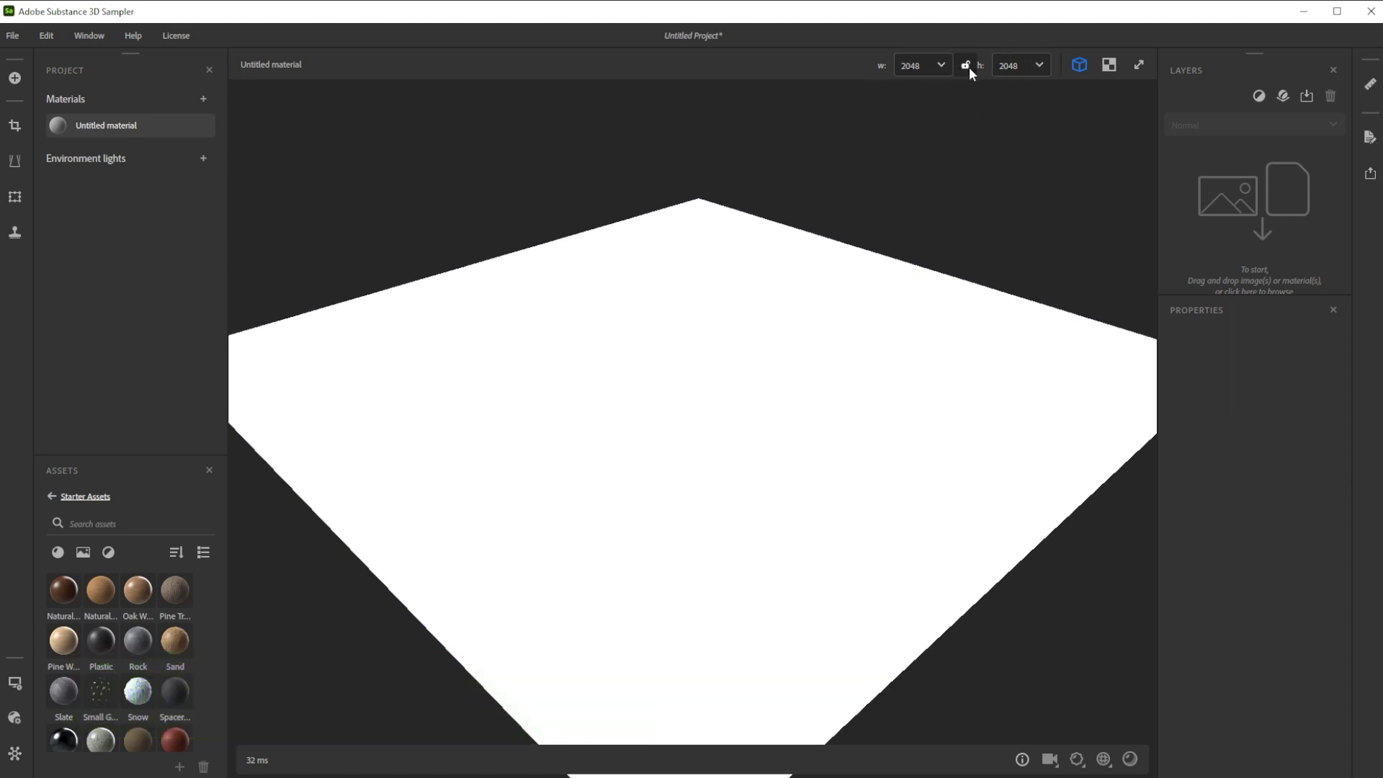
pyautogui.click(1039, 66)
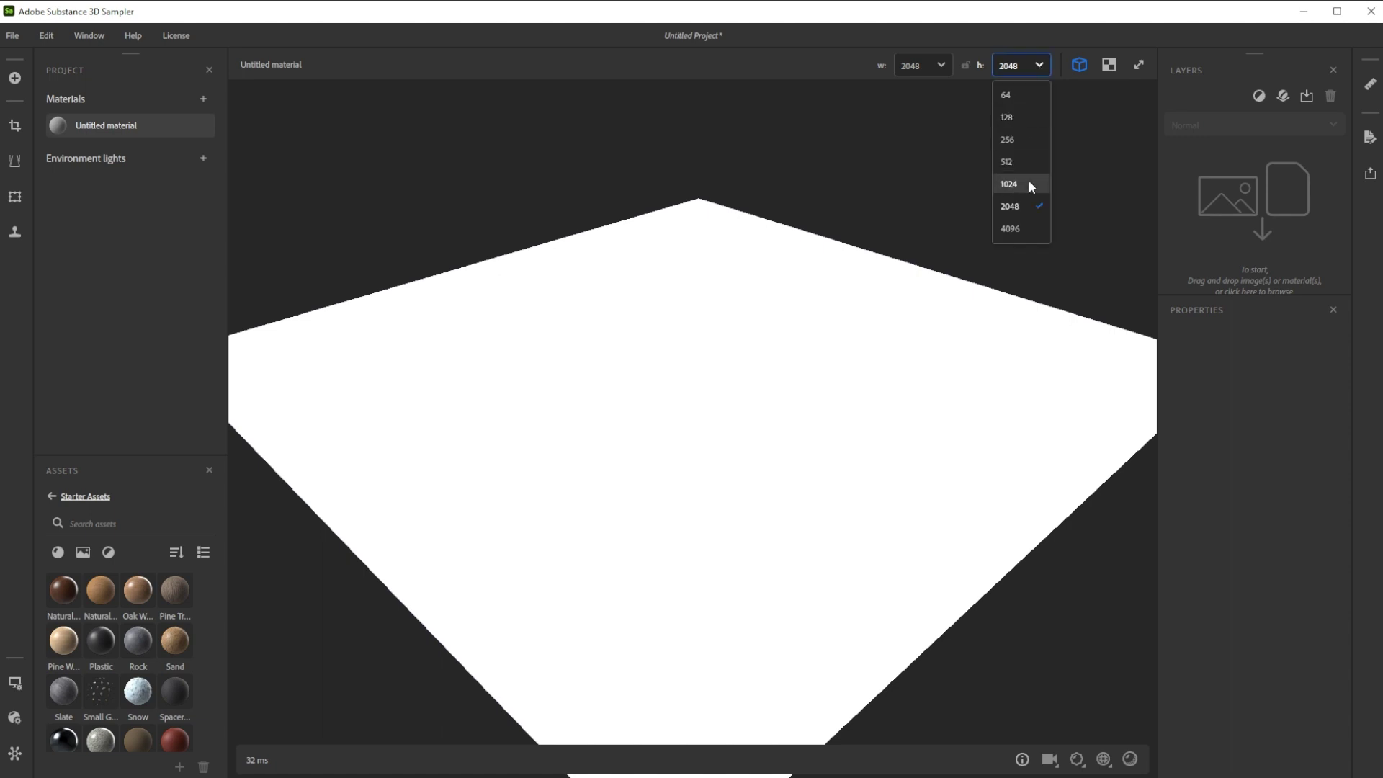
pyautogui.click(1003, 185)
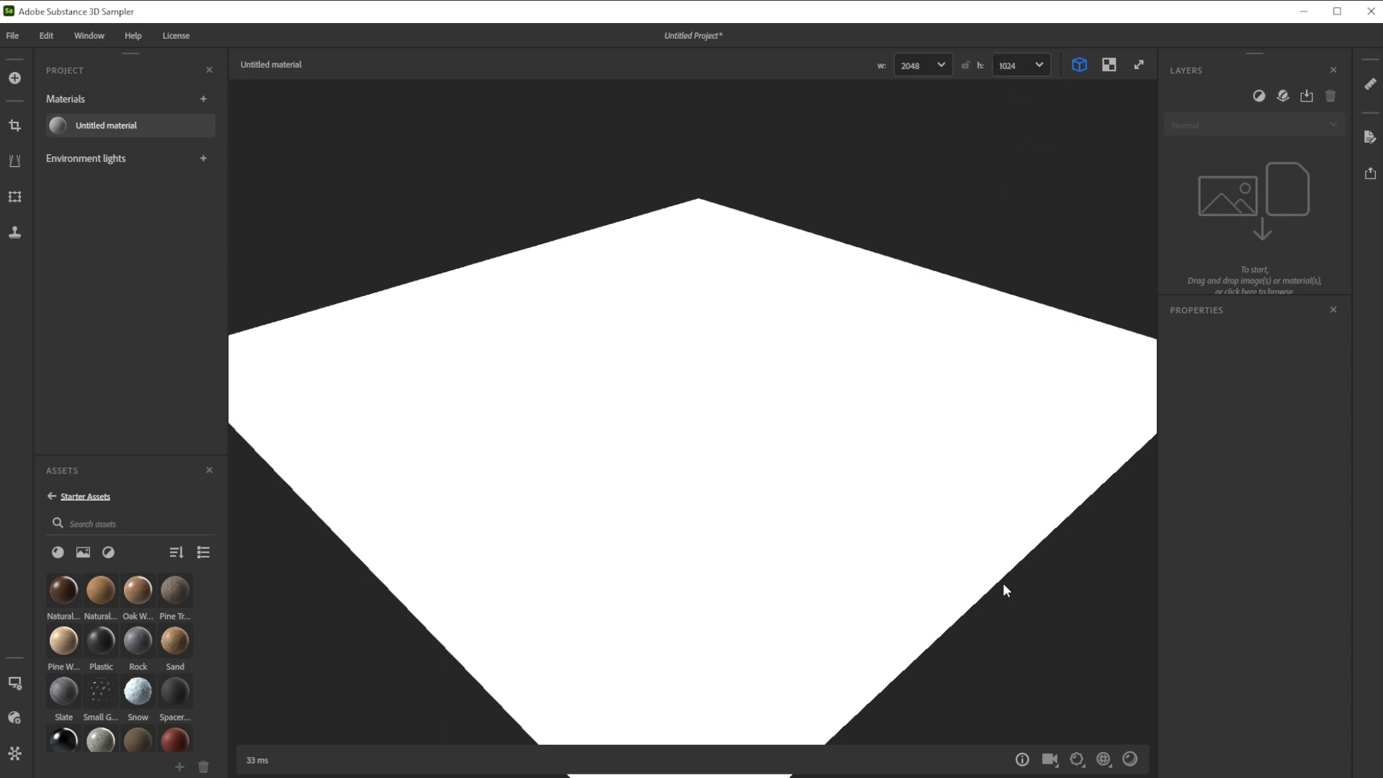
# Edit the Texture tiling value in the bottom toolbar.
pyautogui.click(1102, 759)
pyautogui.doubleClick(1079, 717)
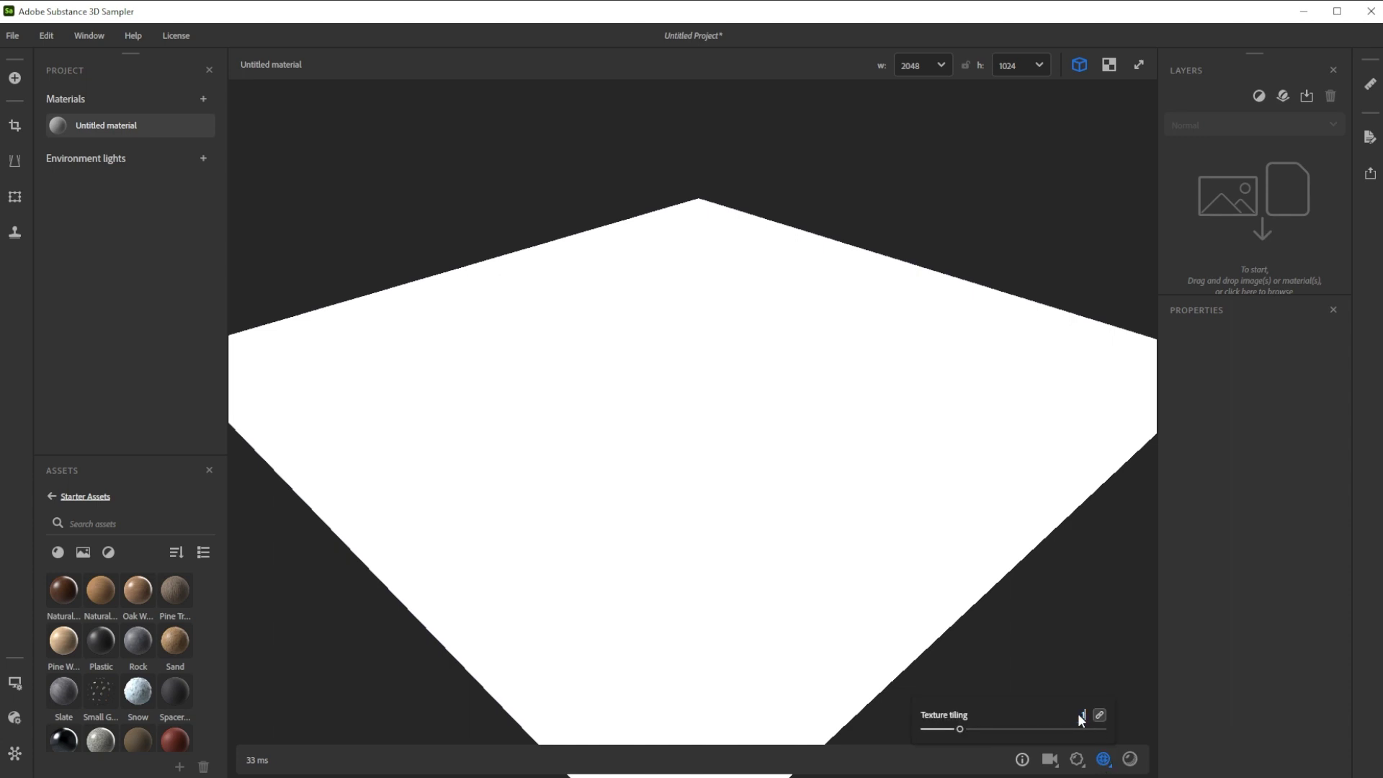
pyautogui.click(1102, 759)
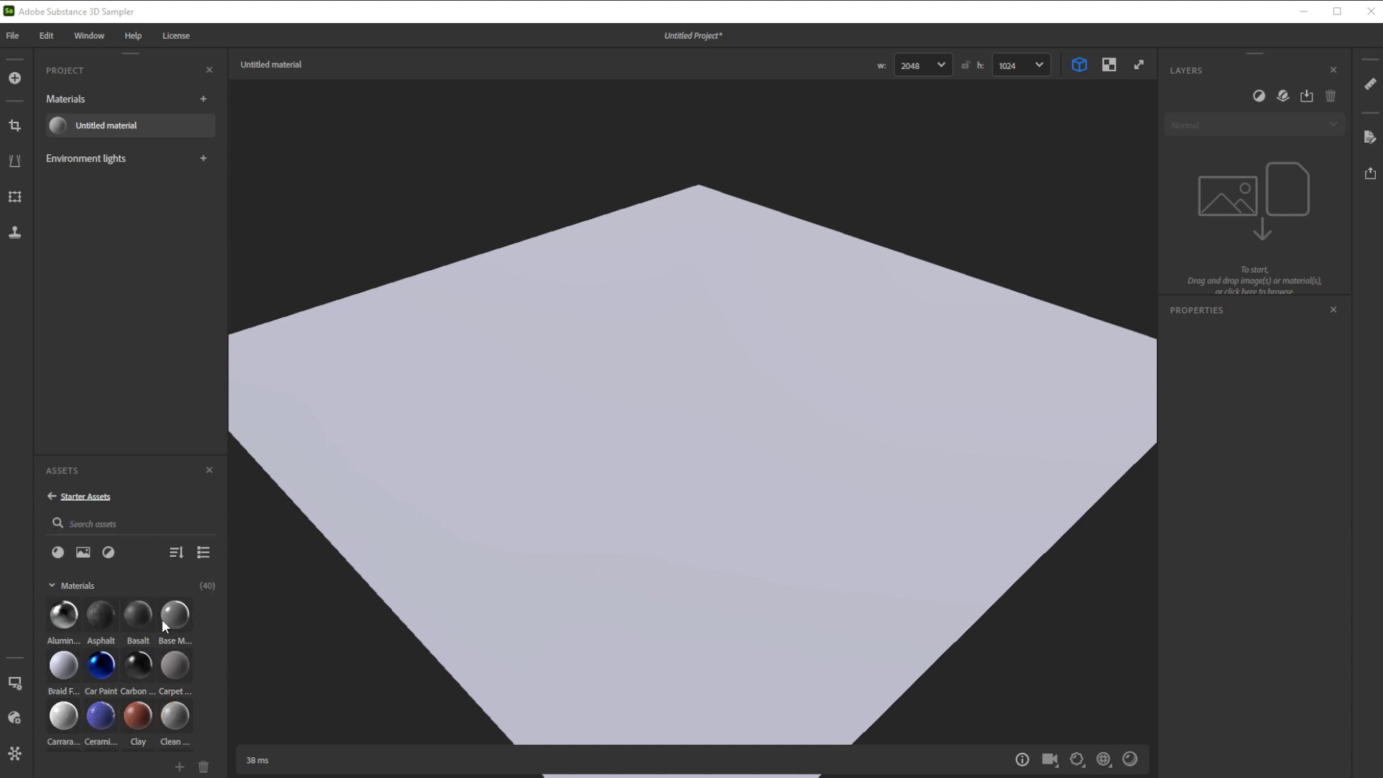
# Add the Asphalt starter material as a layer and shuffle its random seed to 10162.
pyautogui.moveTo(102, 636)
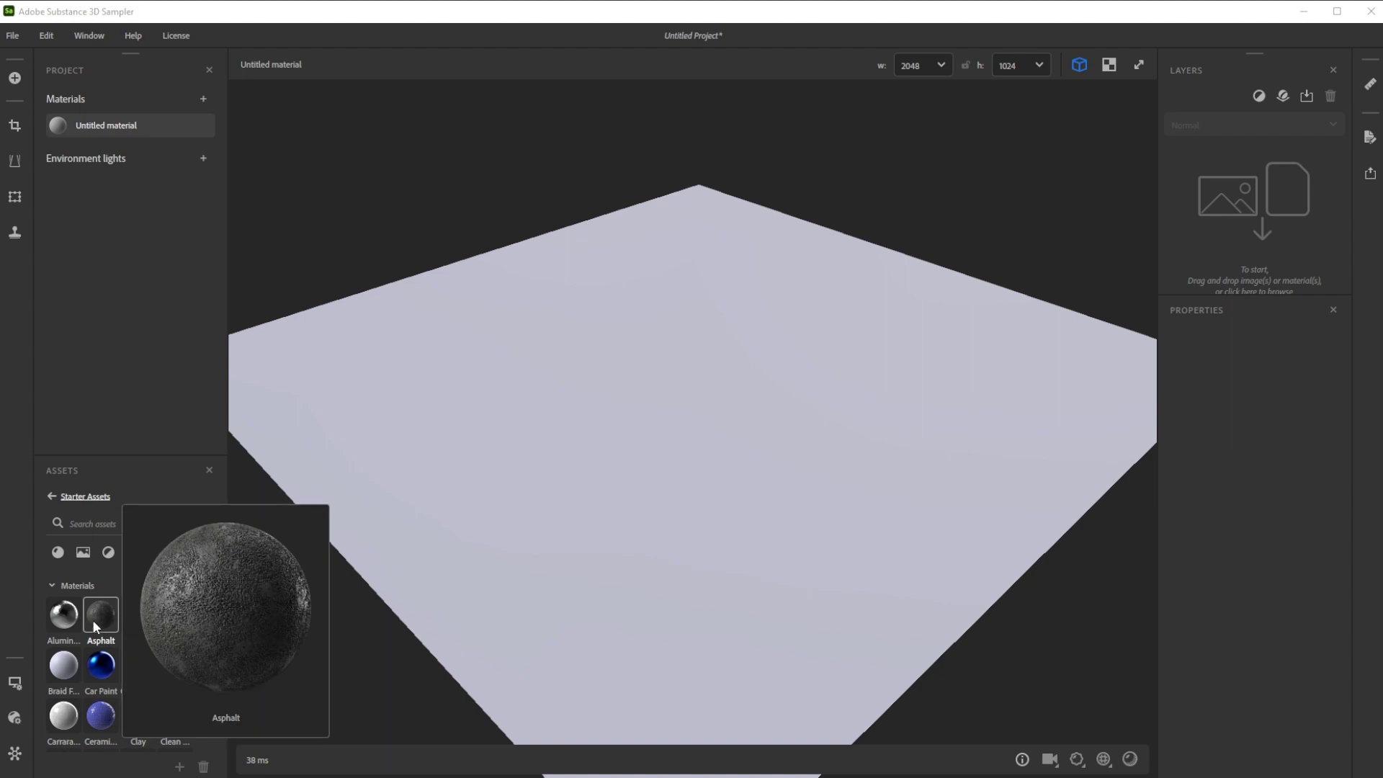
pyautogui.moveTo(92, 619); pyautogui.dragTo(1208, 186)
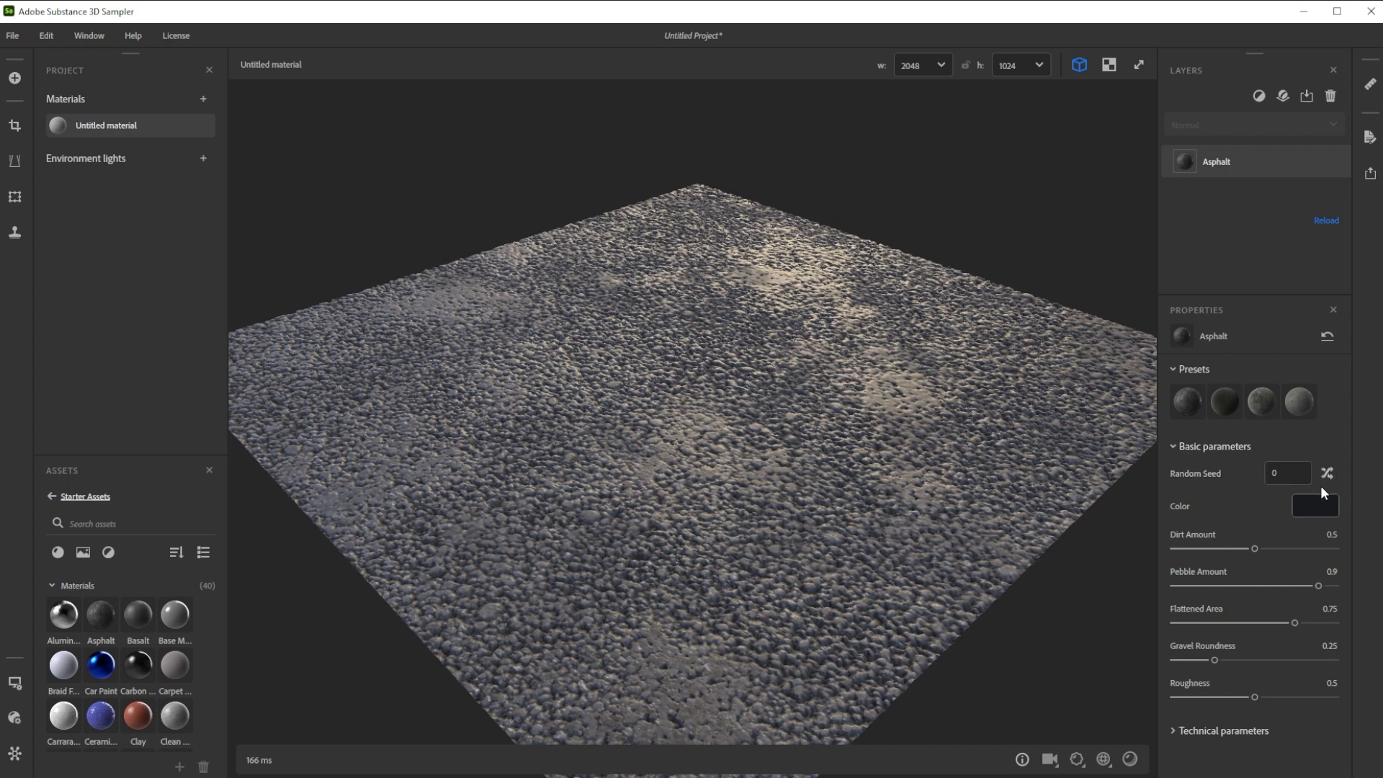
pyautogui.click(1326, 473)
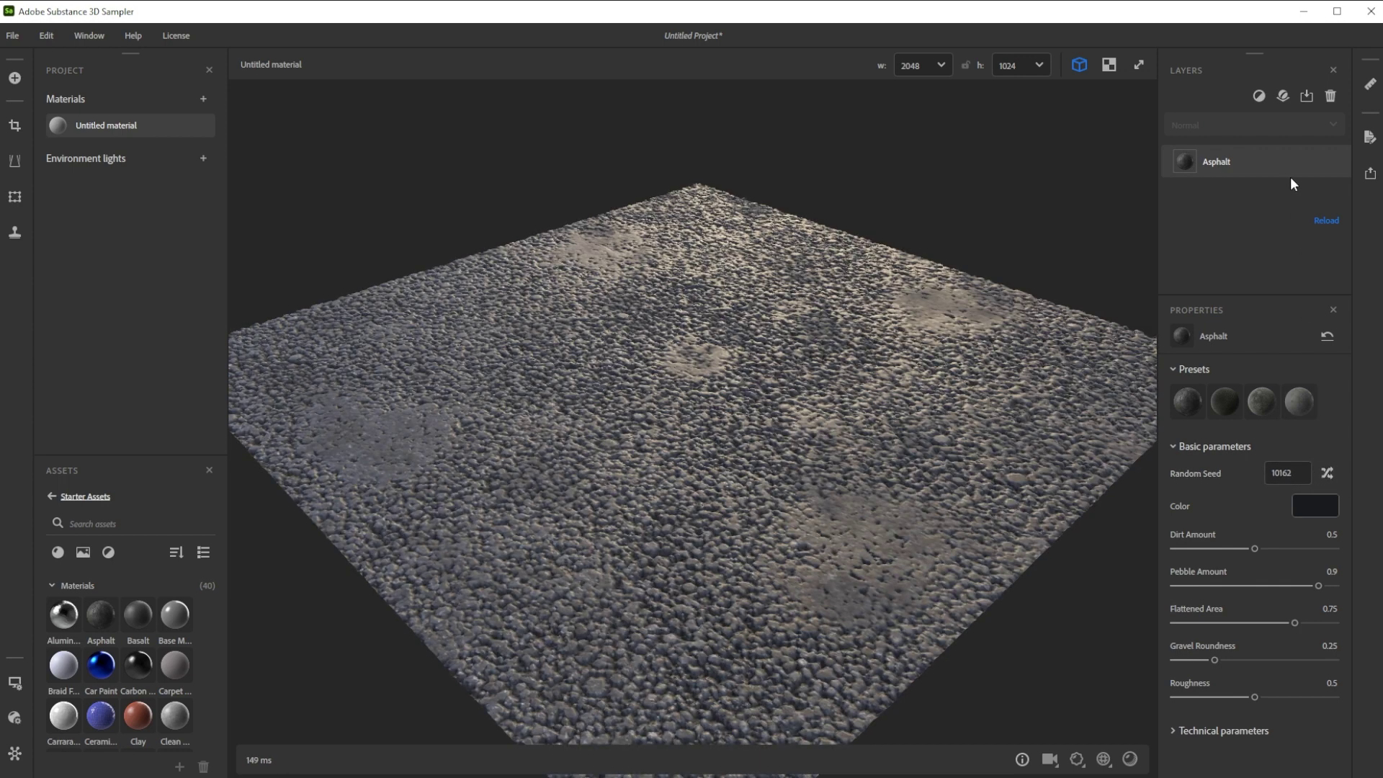
pyautogui.click(1260, 102)
# Add a Transform filter above Asphalt with Scale X and Scale Y of 8.
pyautogui.write('tra')
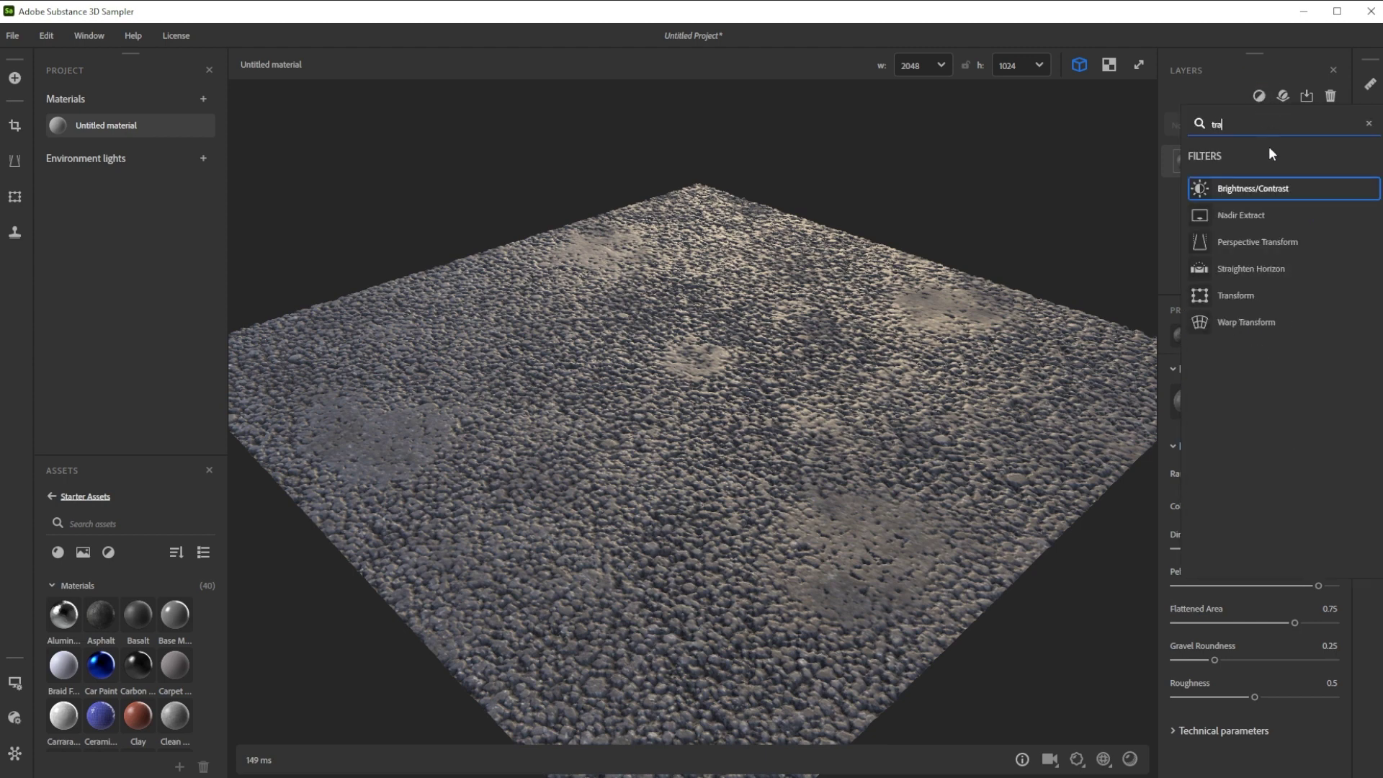
pyautogui.click(1242, 297)
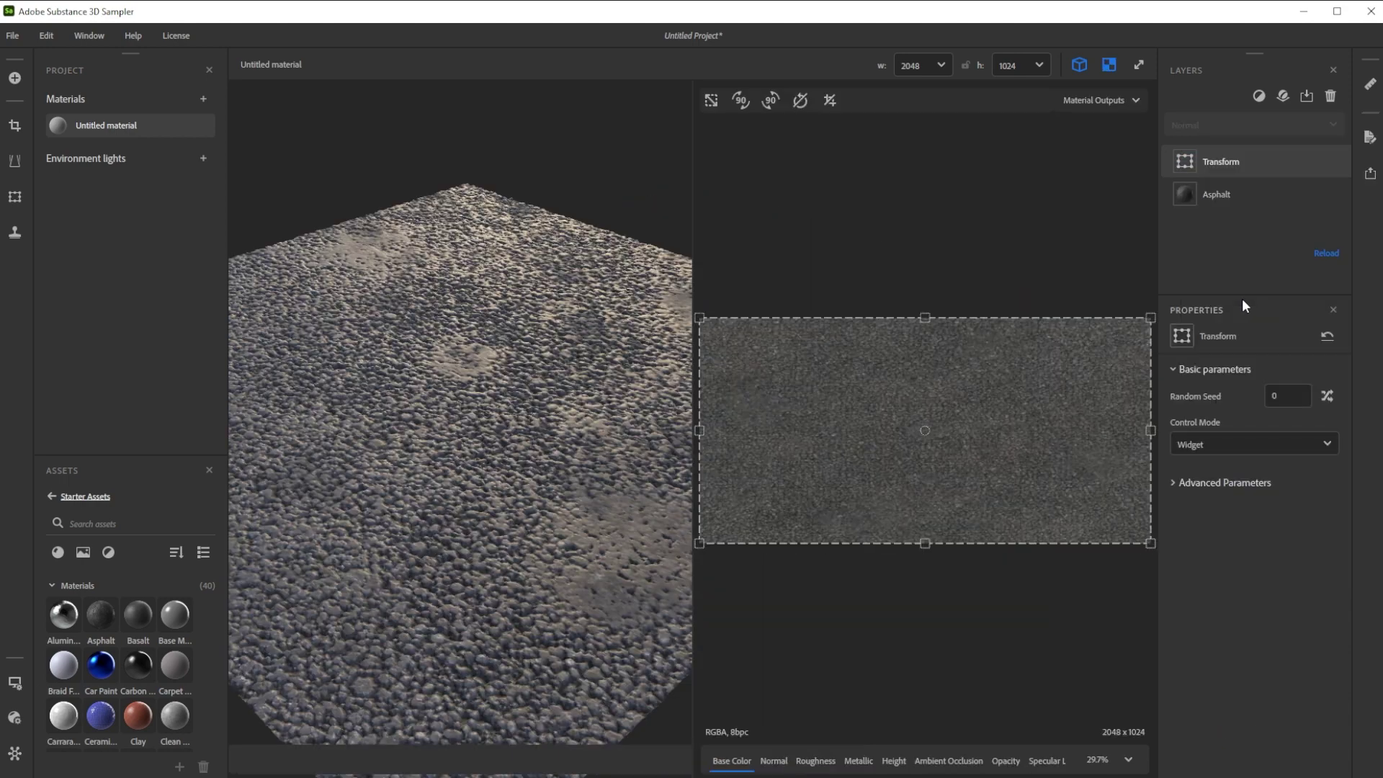
pyautogui.click(1181, 484)
pyautogui.click(1335, 617)
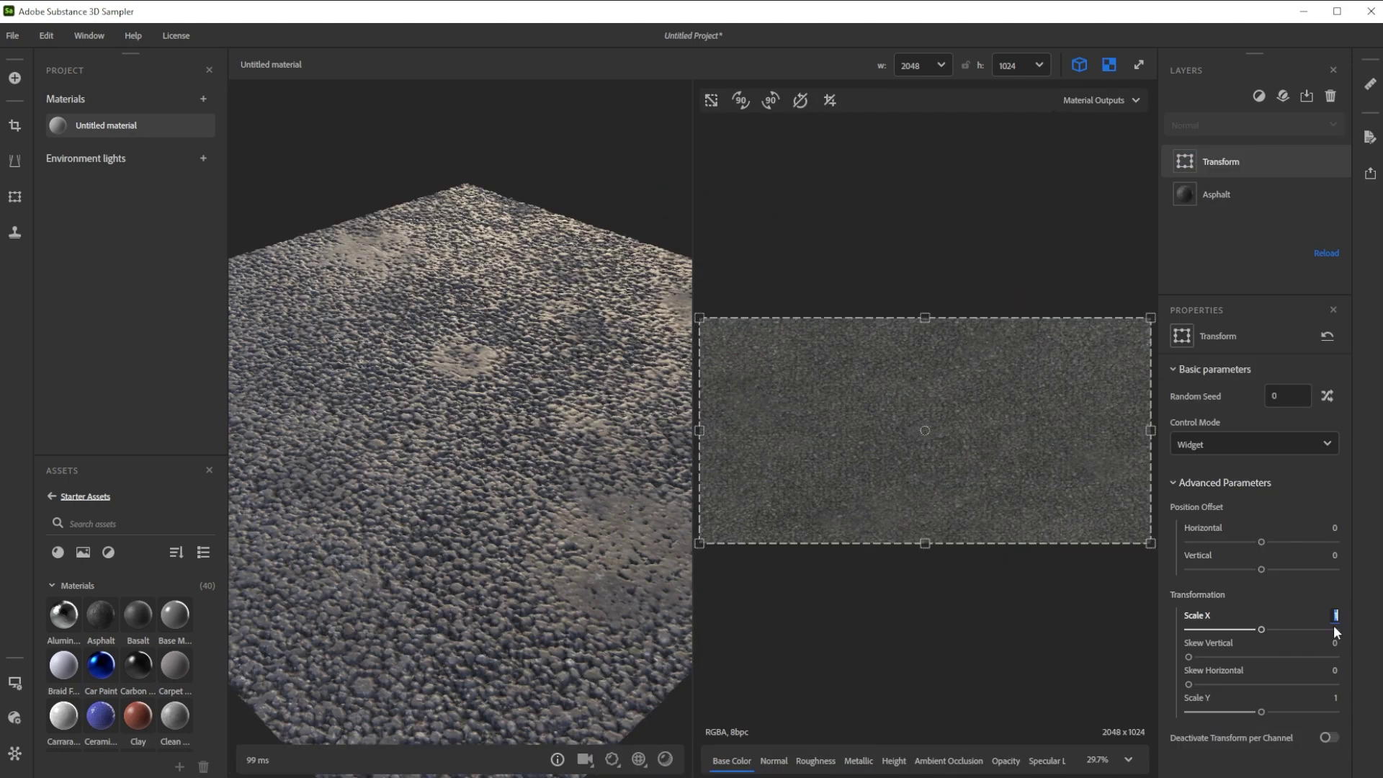
pyautogui.write('8')
pyautogui.press('Return')
pyautogui.click(1335, 711)
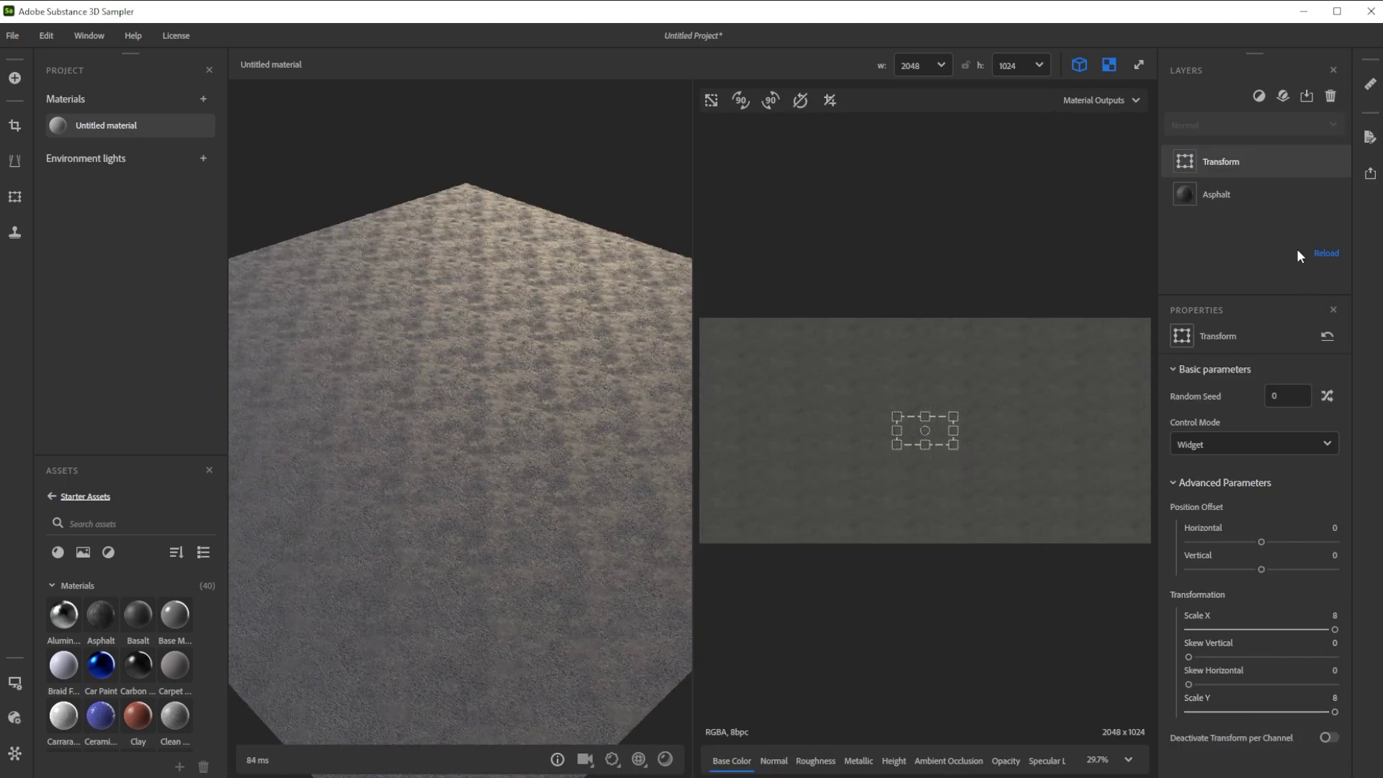
# Add a second Transform with Scale Y 0.5, then drop Clean Concrete into the layers.
pyautogui.click(1258, 104)
pyautogui.write('tran')
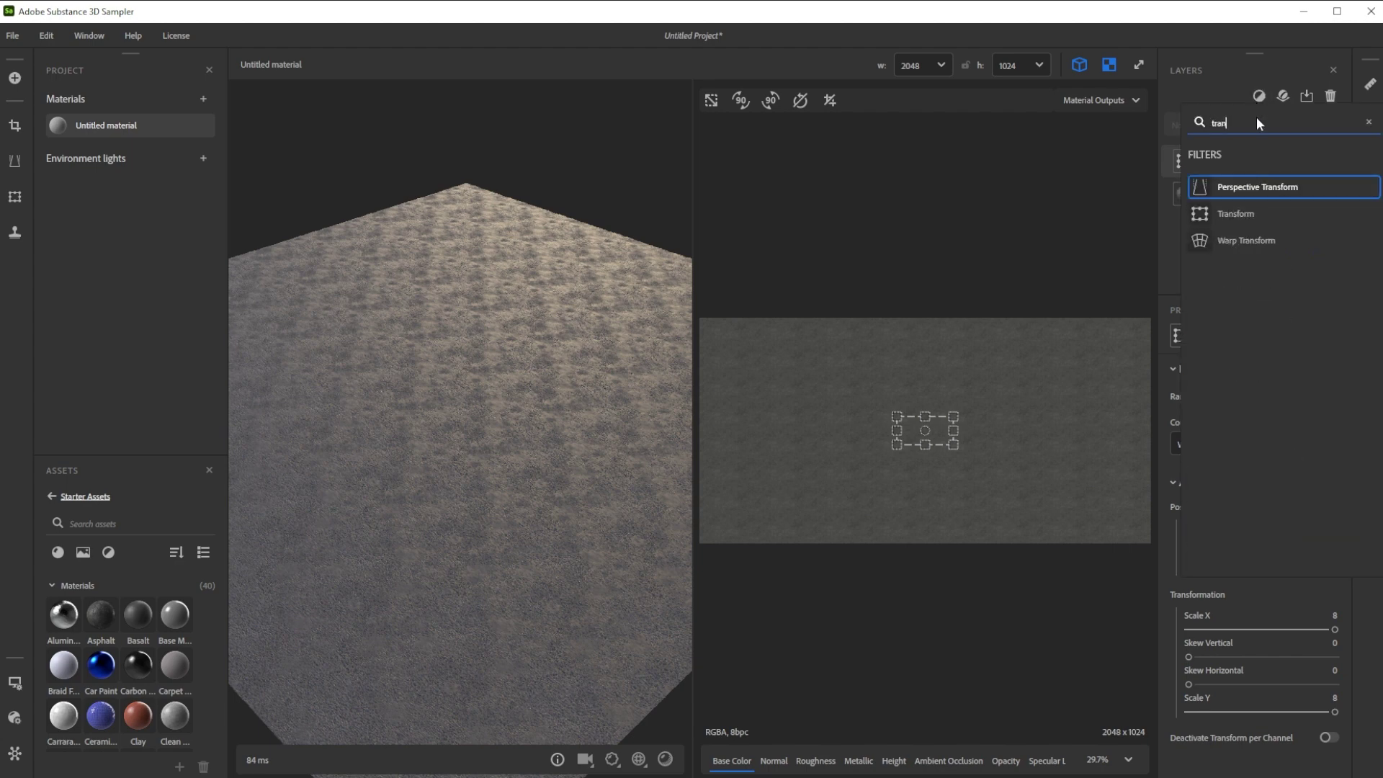
pyautogui.click(1234, 214)
pyautogui.click(1172, 483)
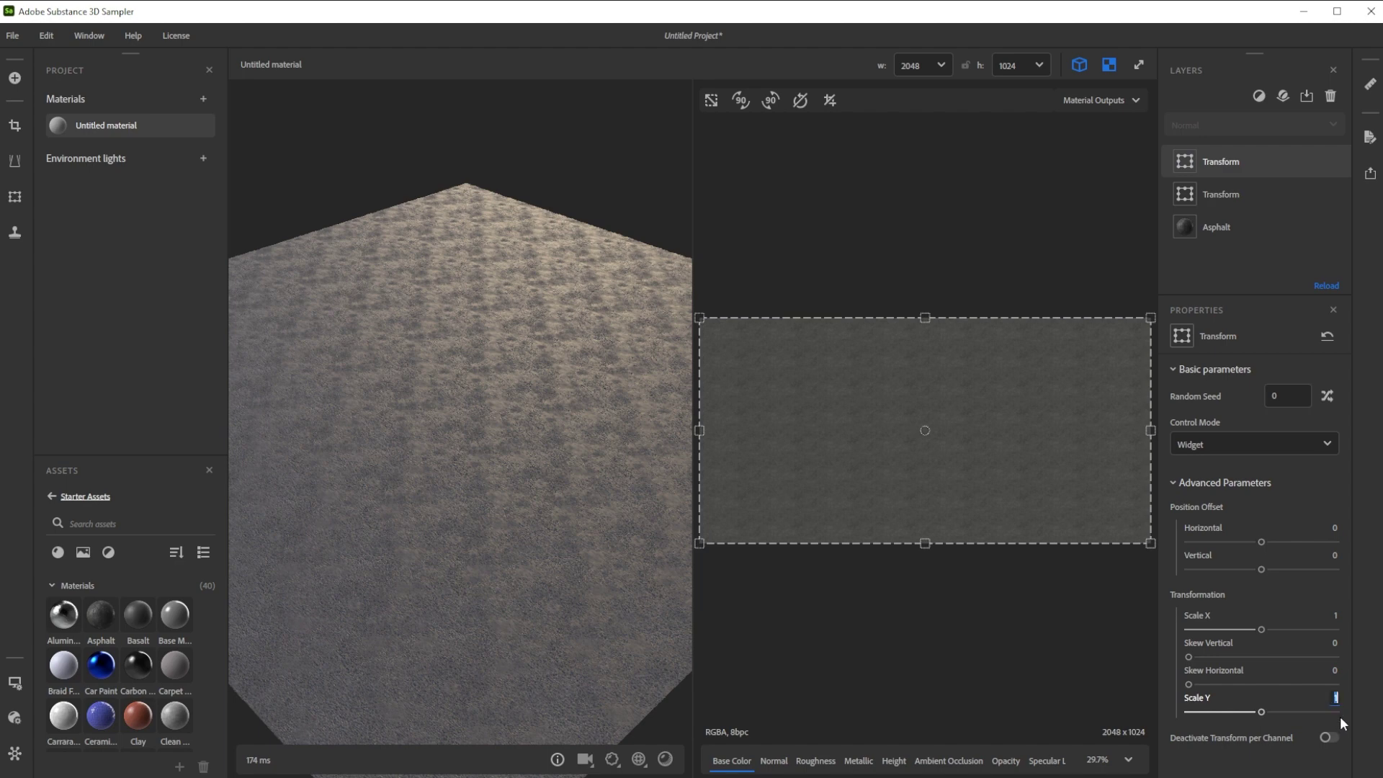
pyautogui.press('Return')
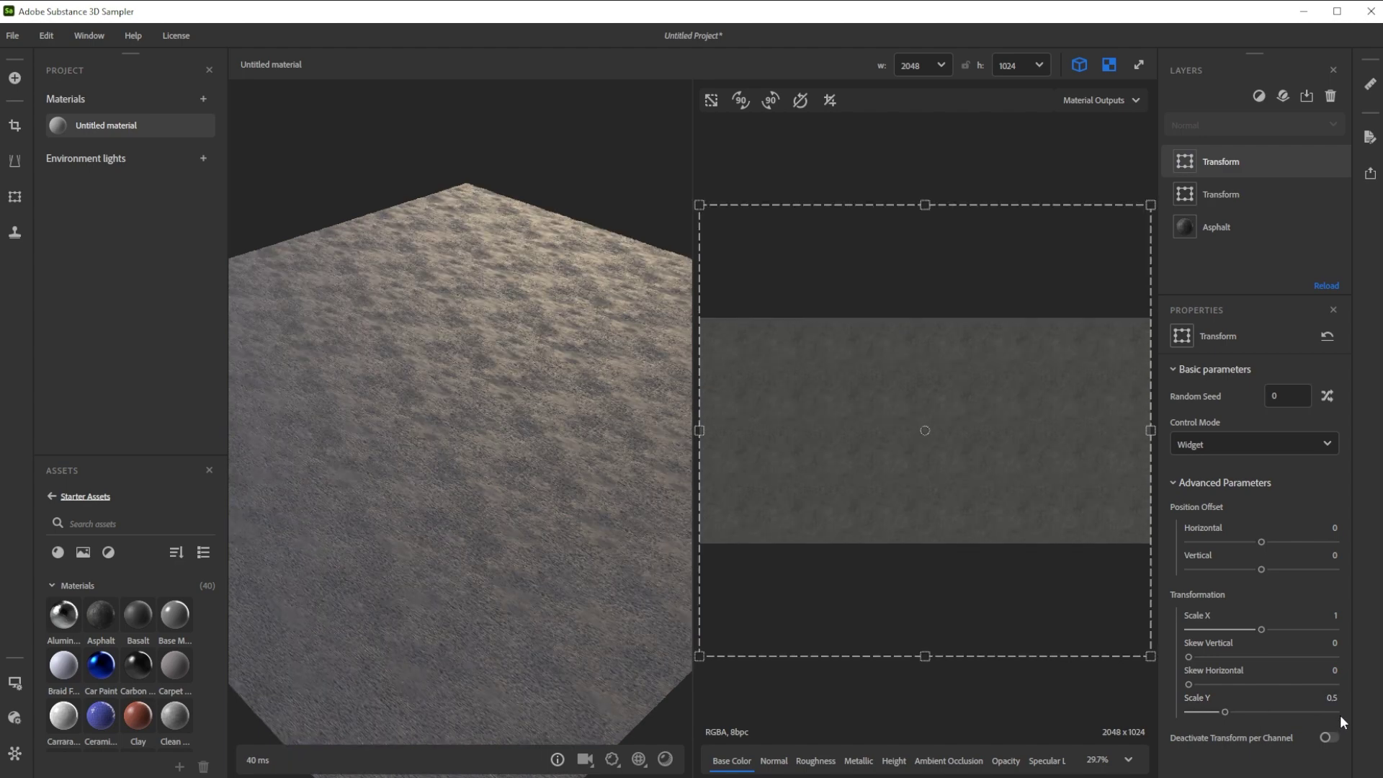
pyautogui.moveTo(174, 715); pyautogui.dragTo(1247, 179)
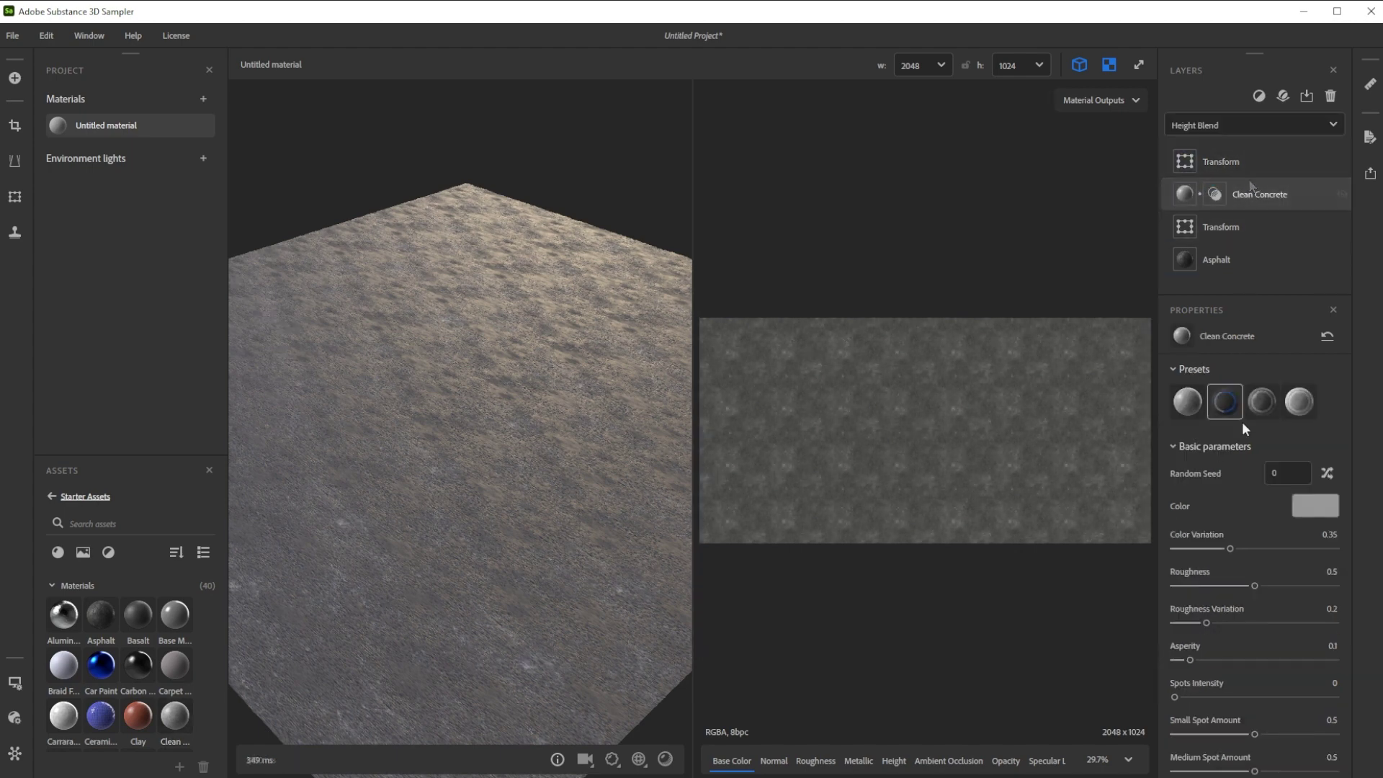
# Apply the second Clean Concrete preset, shuffle its seed and set its colour to warm grey #67635E.
pyautogui.click(1226, 402)
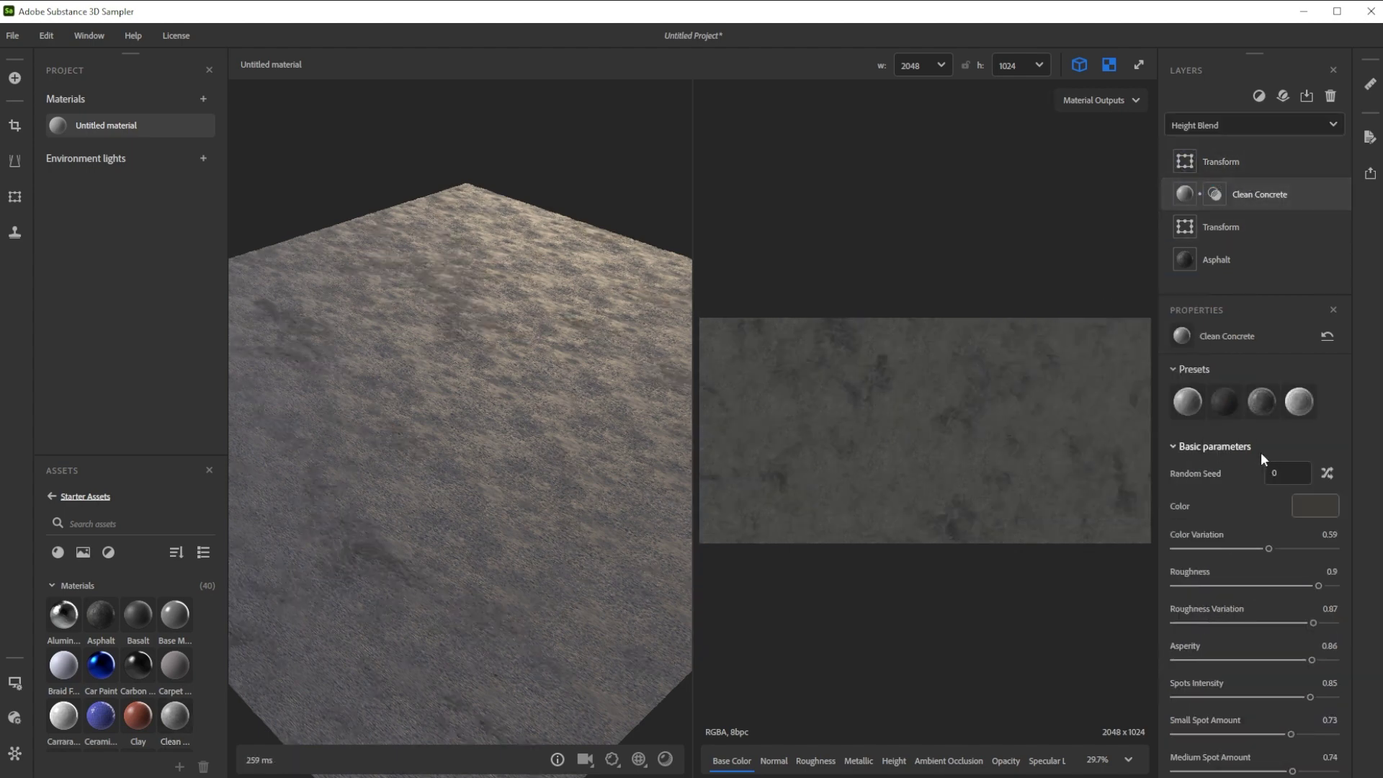
pyautogui.click(1327, 474)
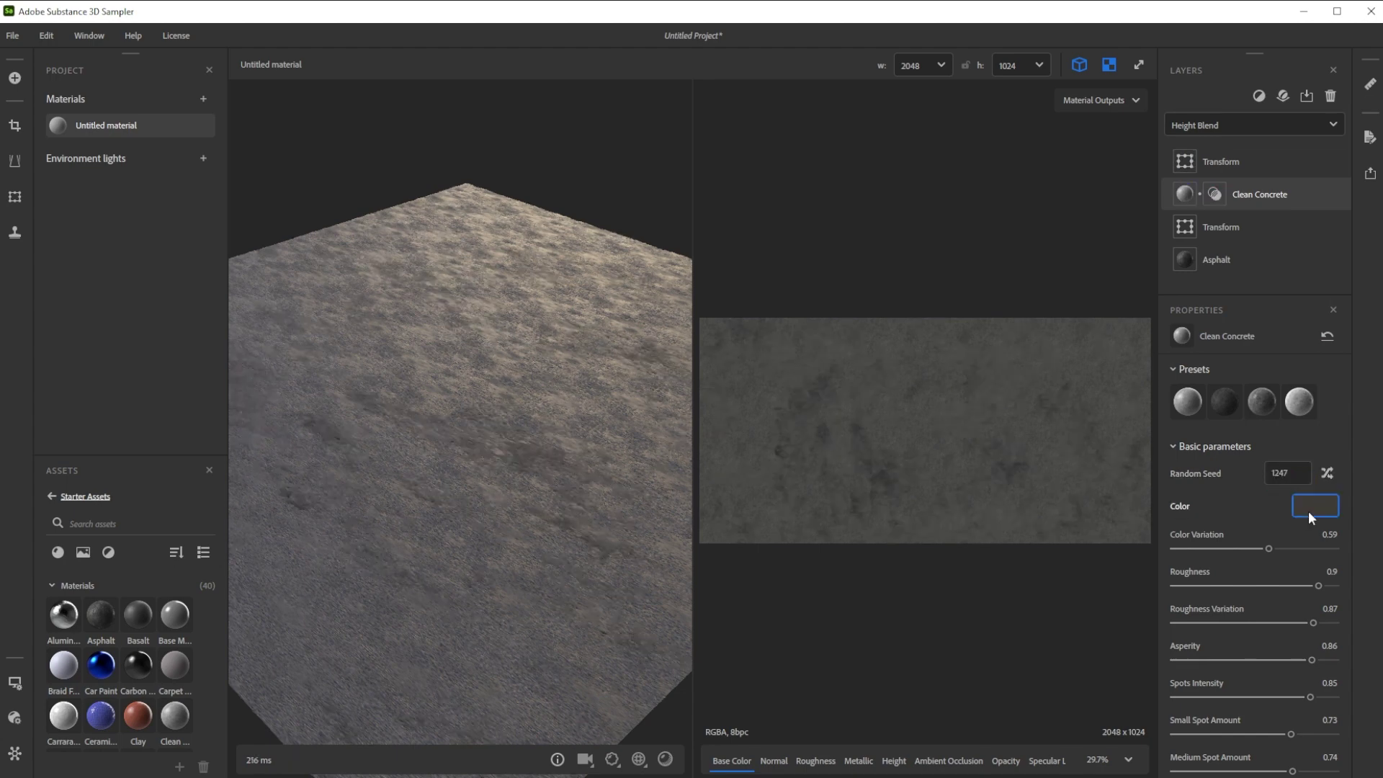
pyautogui.click(1314, 506)
pyautogui.click(620, 308)
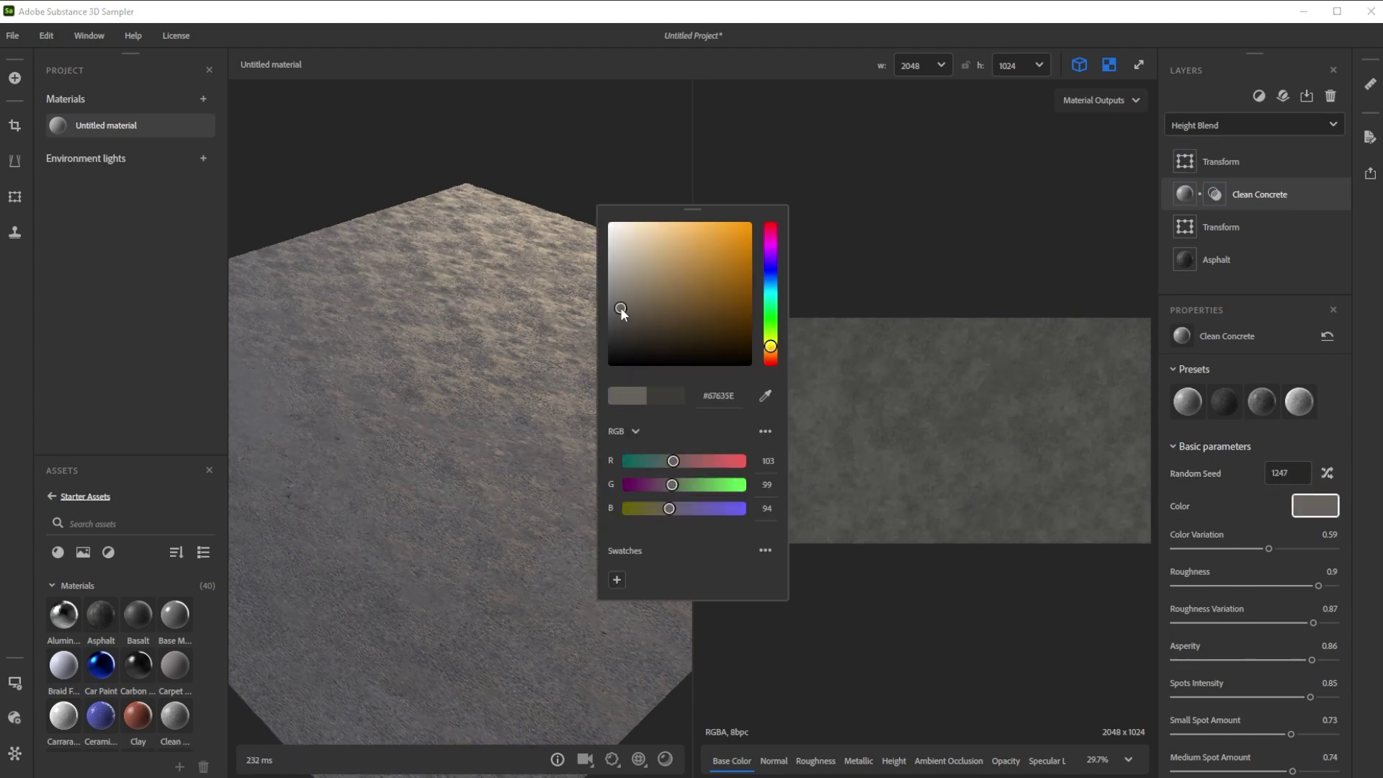
pyautogui.click(1250, 496)
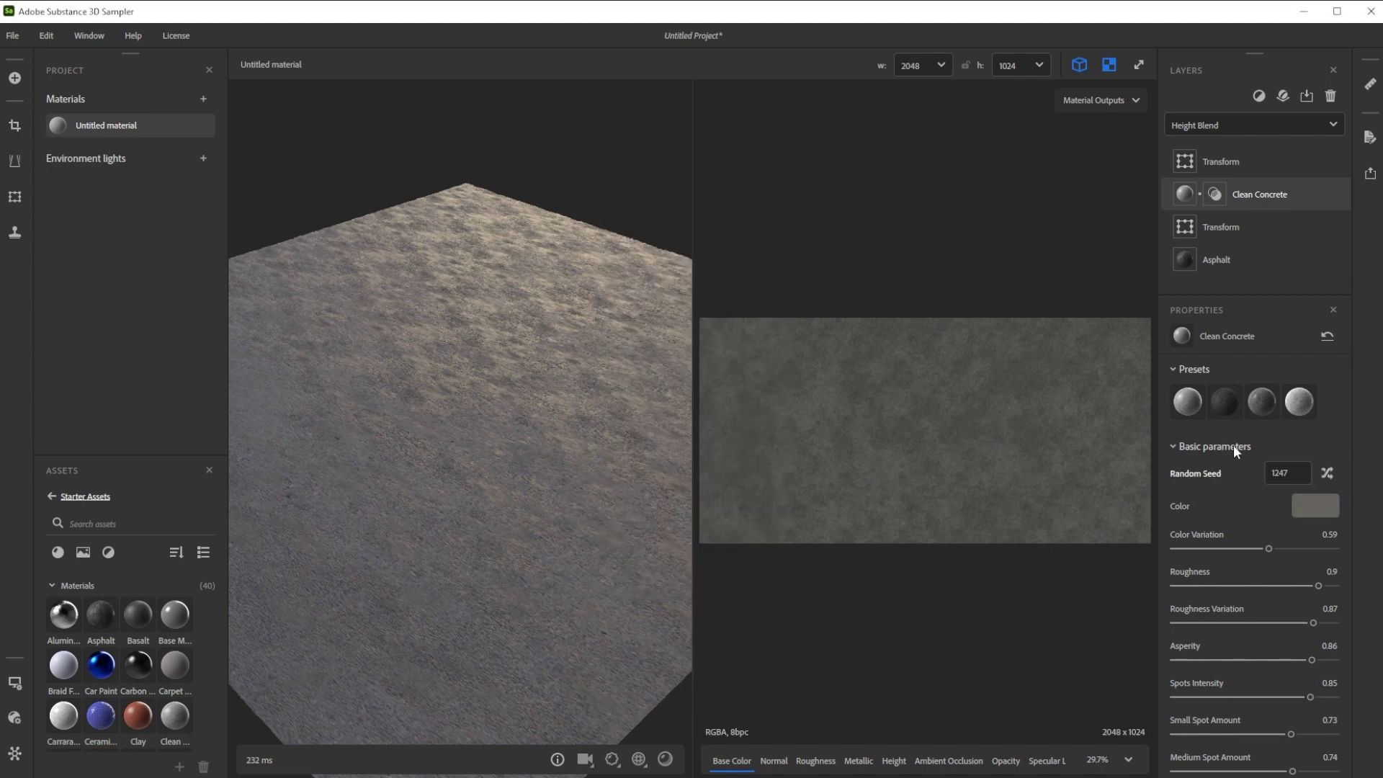
# Adjust the concrete's Height Blend offset and rename the material to Asphalt_Road.
pyautogui.click(1214, 194)
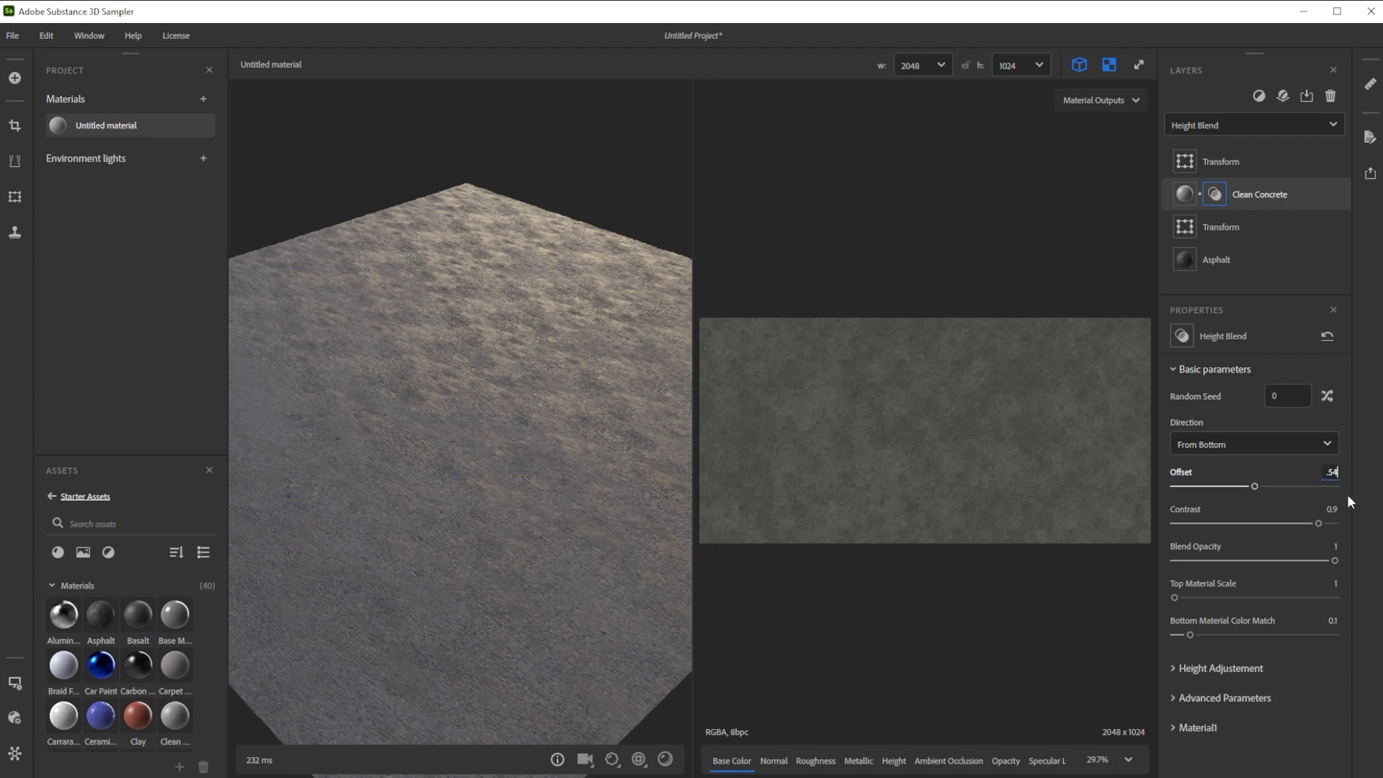
pyautogui.press('Return')
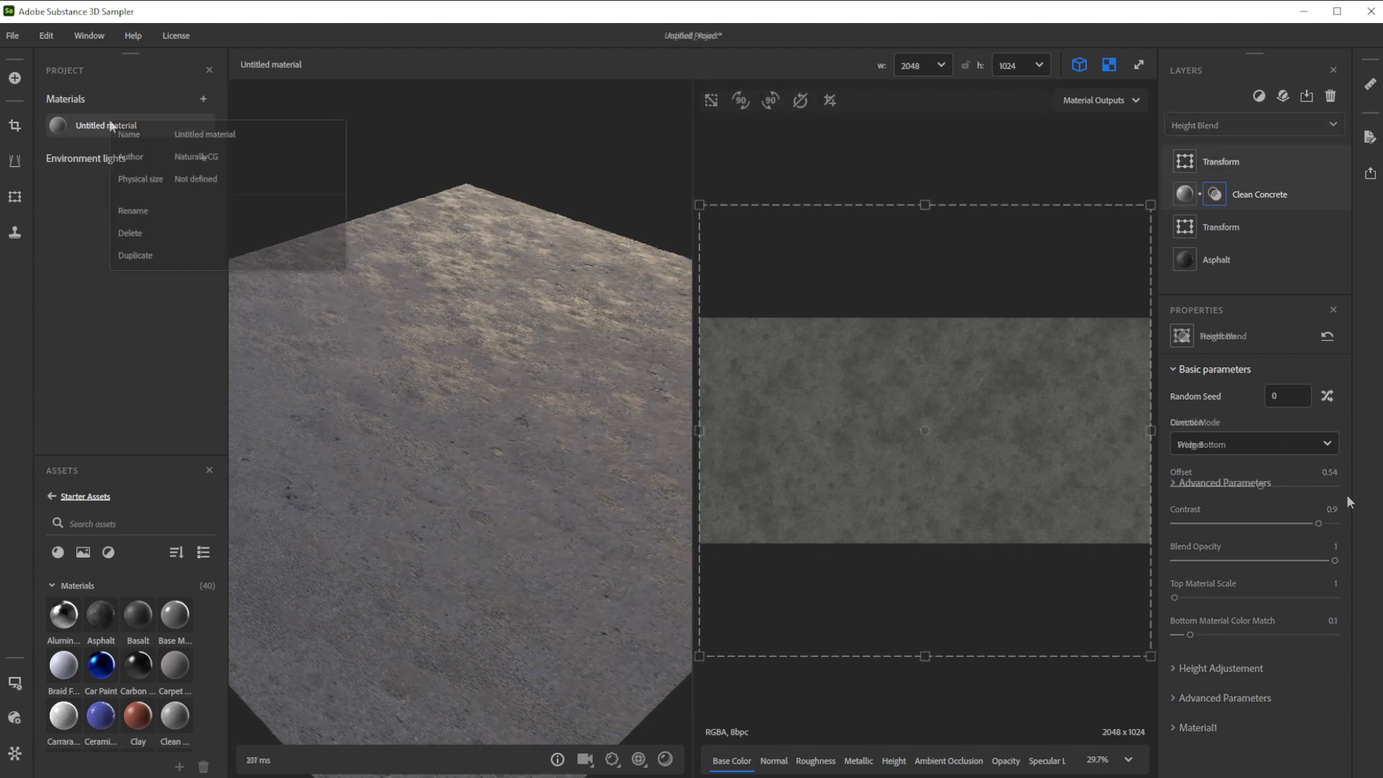
pyautogui.click(150, 210)
pyautogui.write('Asphalt_Road')
# Confirm the name Asphalt_Road and save the project, replacing the existing file.
pyautogui.press('Return')
pyautogui.click(12, 35)
pyautogui.click(39, 183)
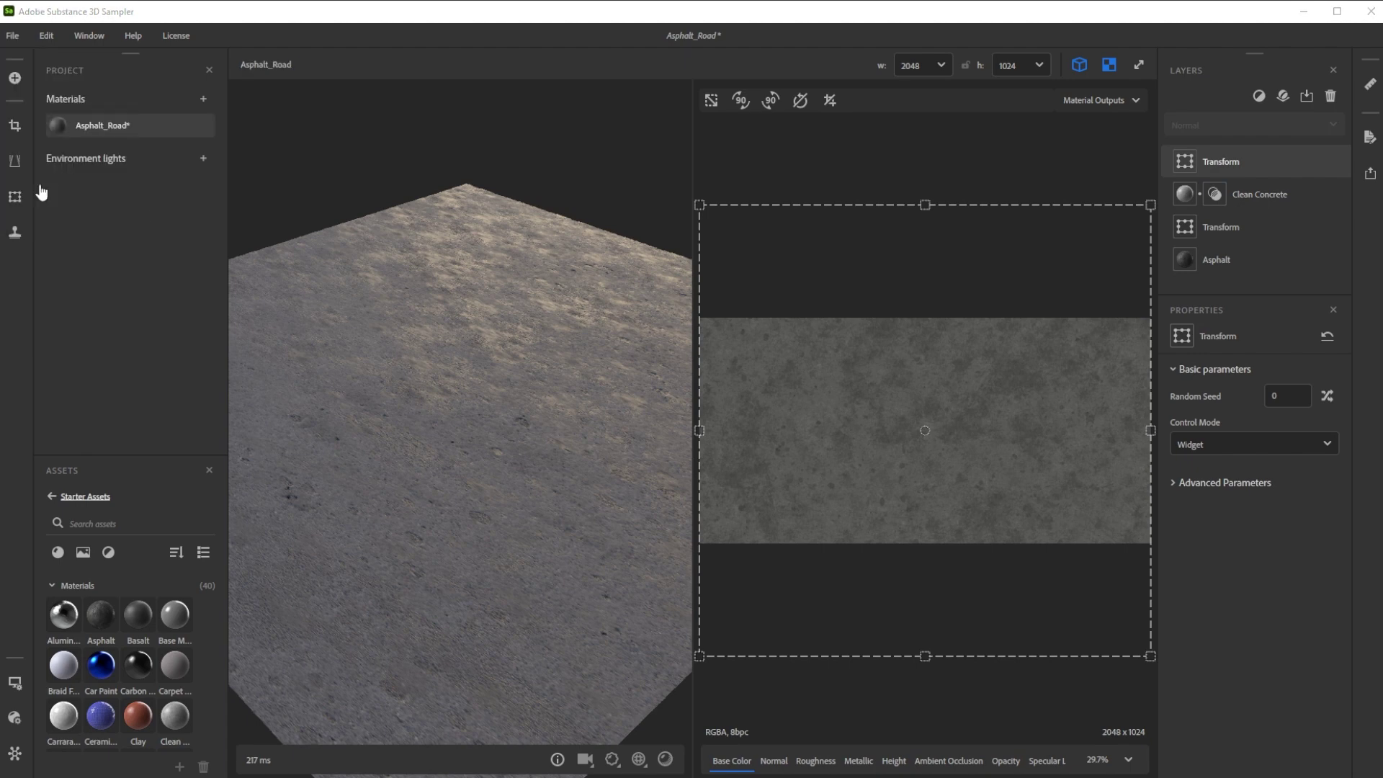
pyautogui.click(577, 389)
pyautogui.click(743, 398)
# Add a second Clean Concrete layer with preset 2, seed 10196, Color Variation 1 and near-black colour.
pyautogui.moveTo(174, 715); pyautogui.dragTo(1274, 174)
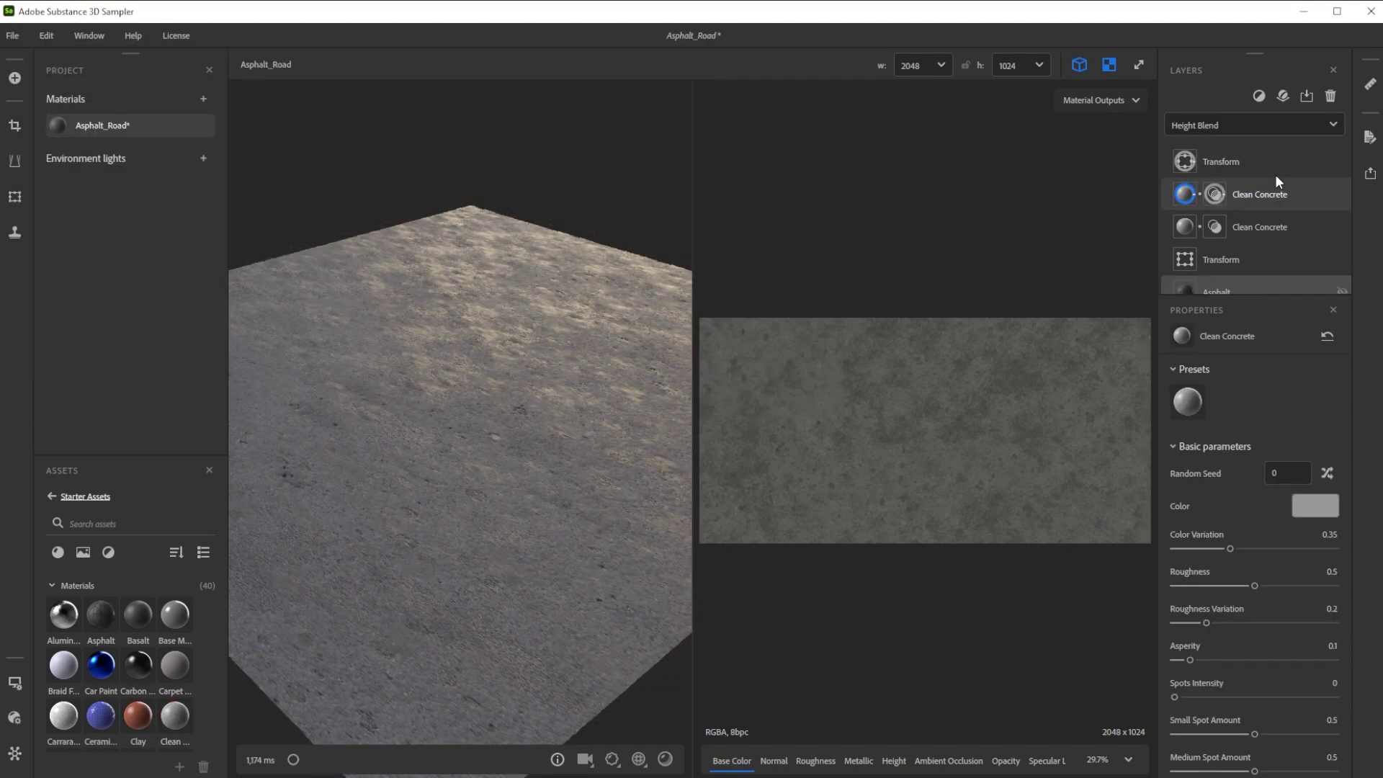
pyautogui.click(1222, 400)
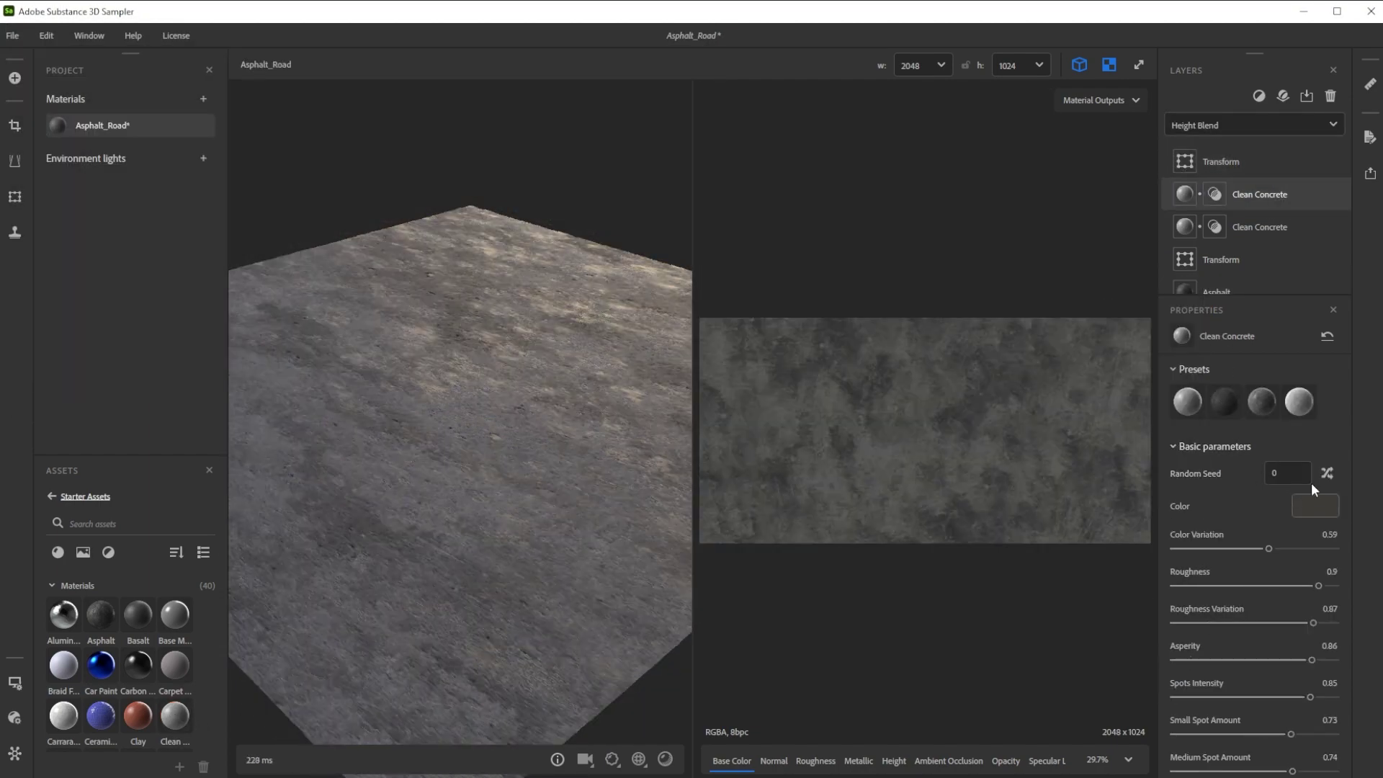
pyautogui.click(1328, 472)
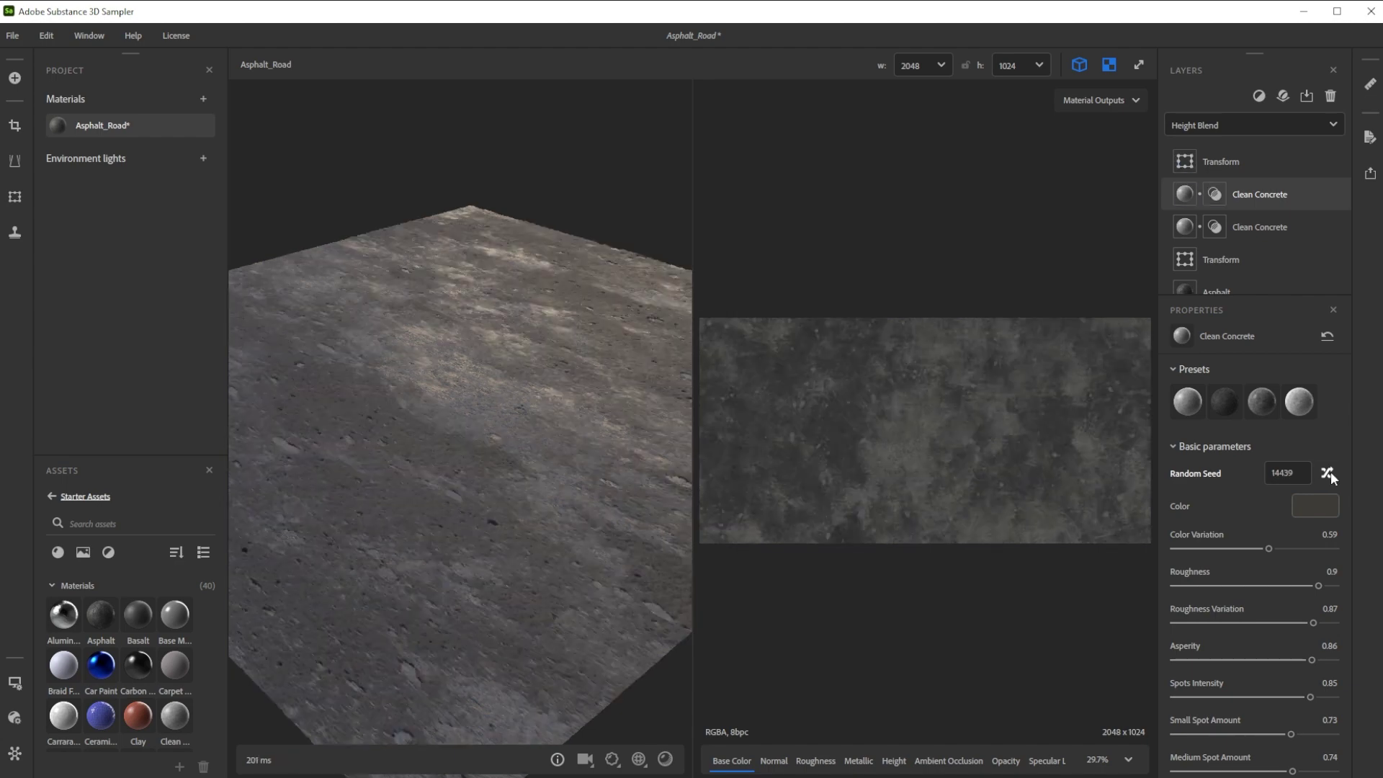
pyautogui.click(1328, 473)
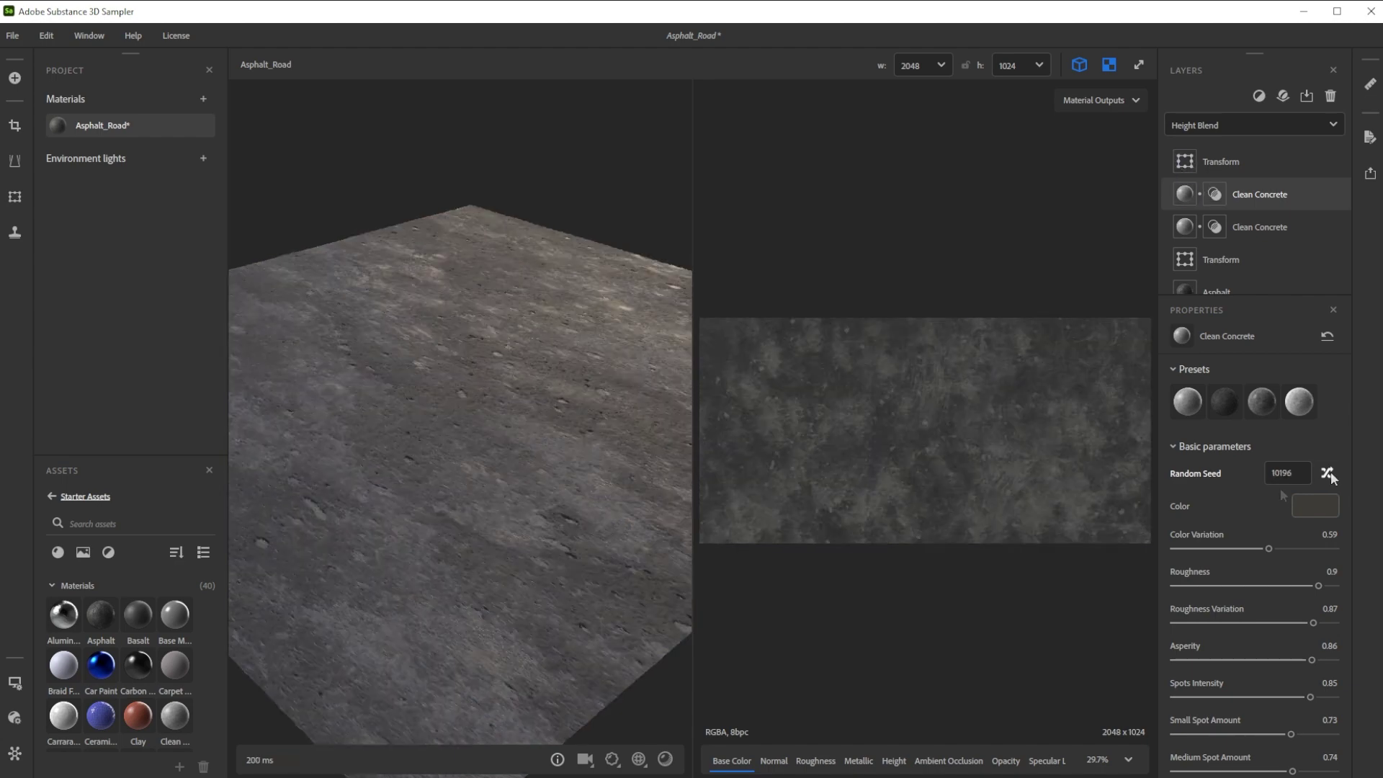
pyautogui.click(1329, 534)
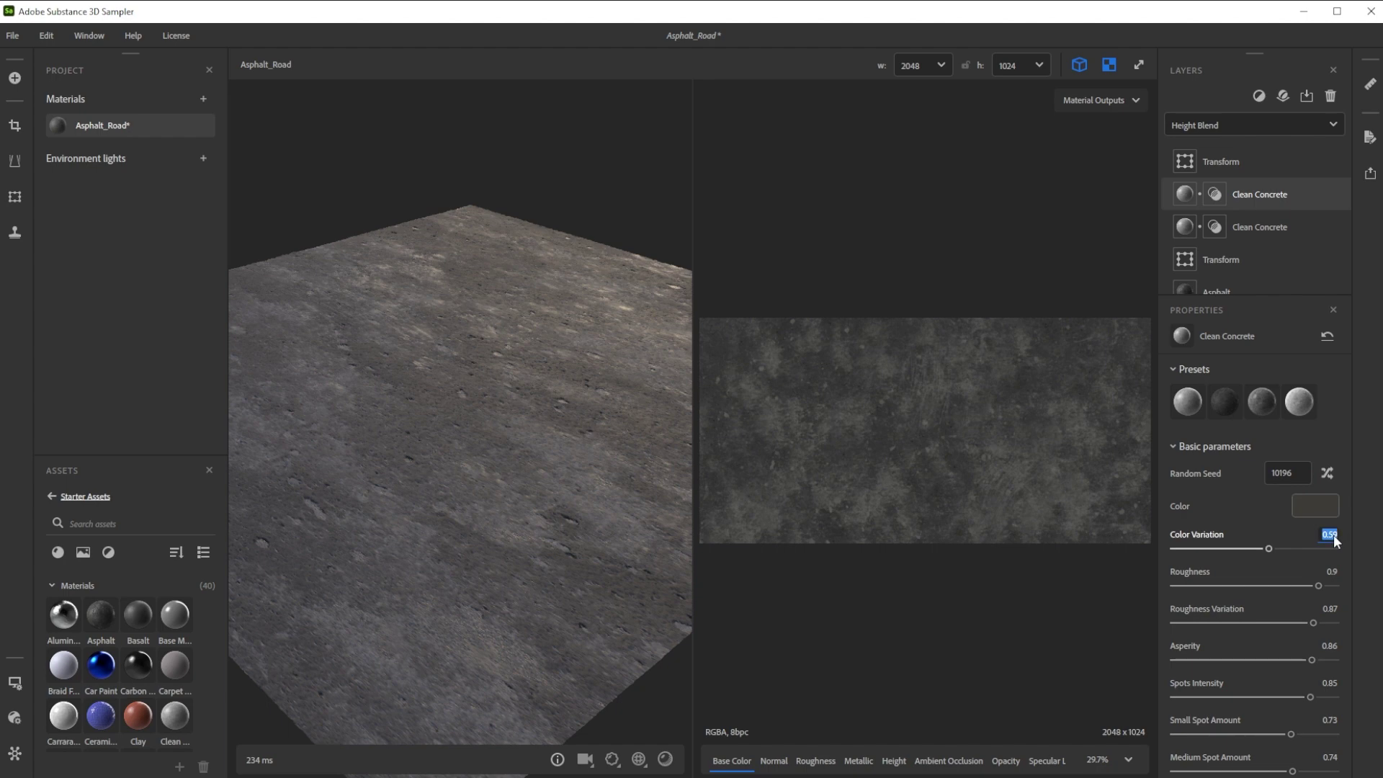
pyautogui.write('1')
pyautogui.press('Return')
pyautogui.click(1312, 503)
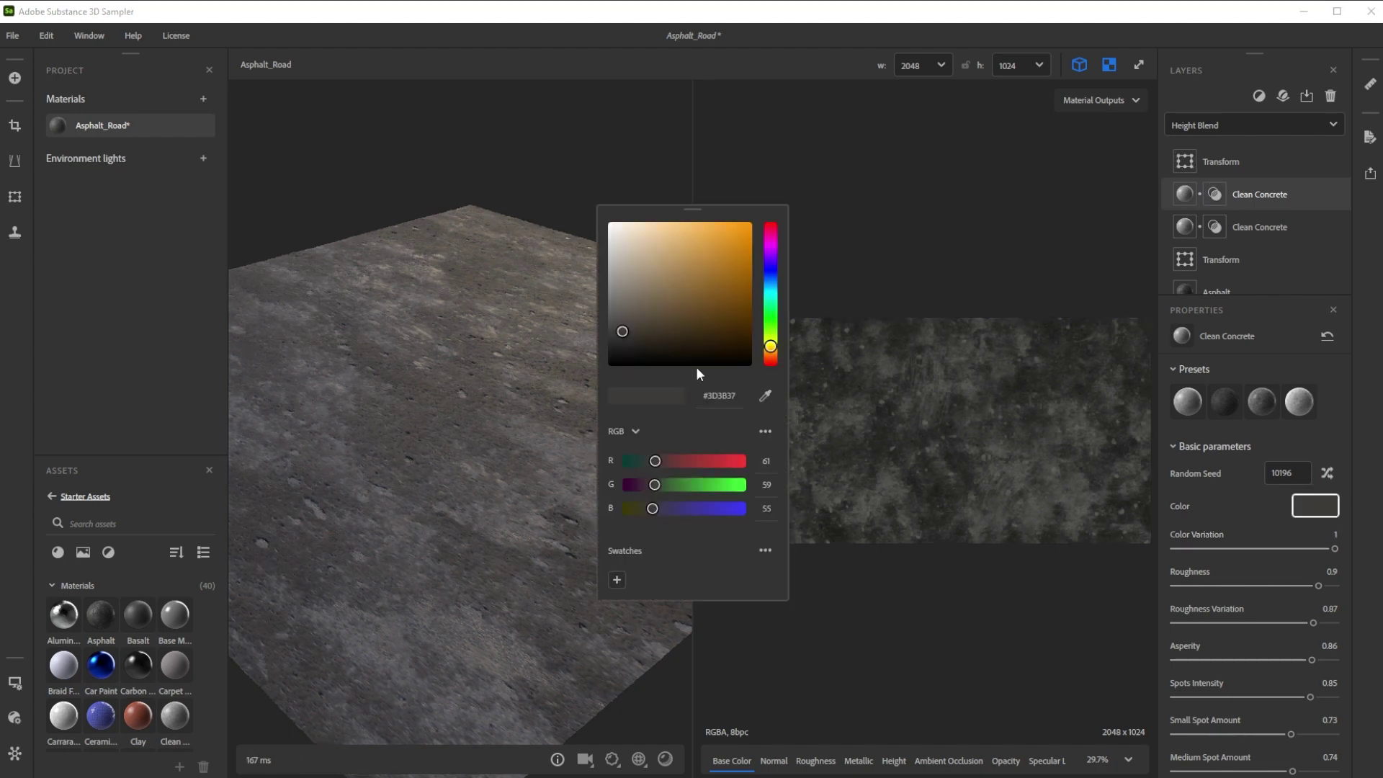
pyautogui.click(621, 353)
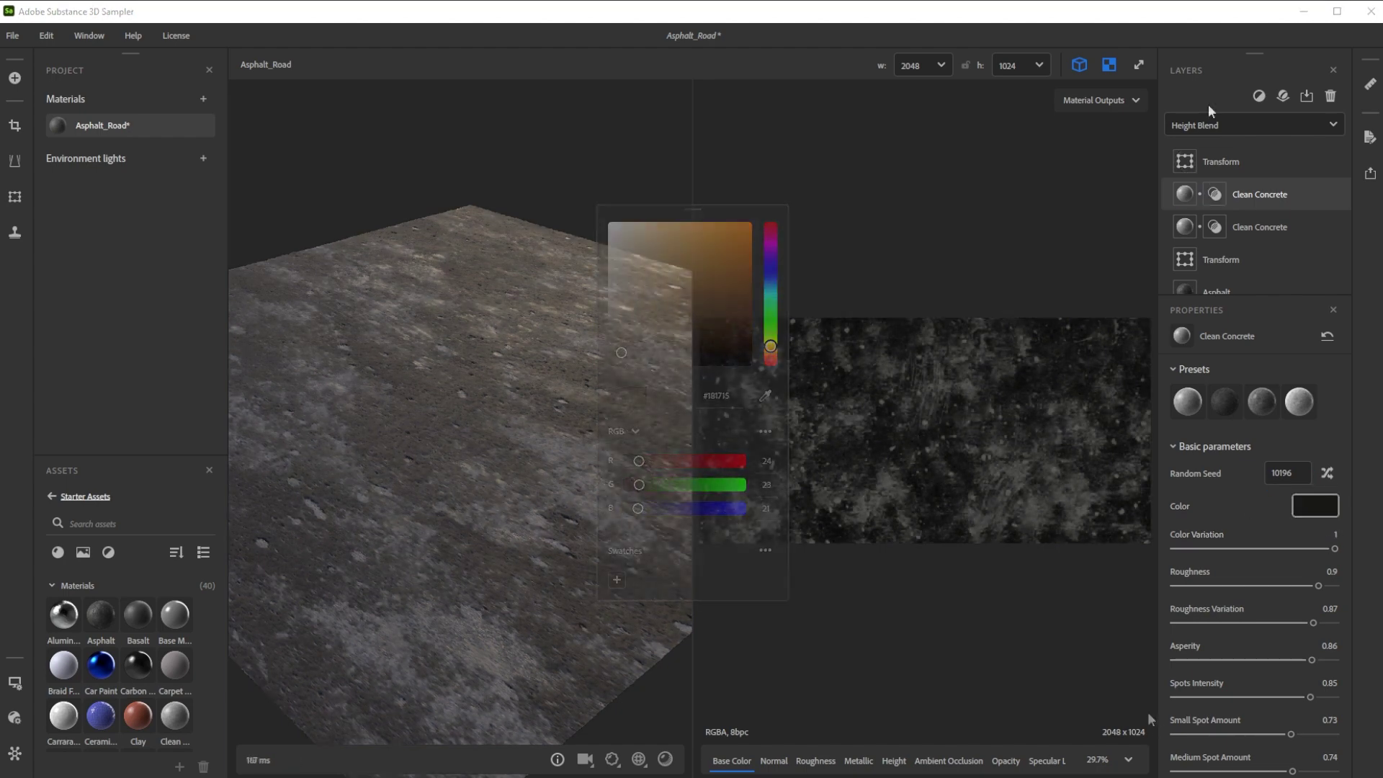
# Switch this concrete layer's blending to Custom Mask Blend and show its mask settings.
pyautogui.click(1199, 125)
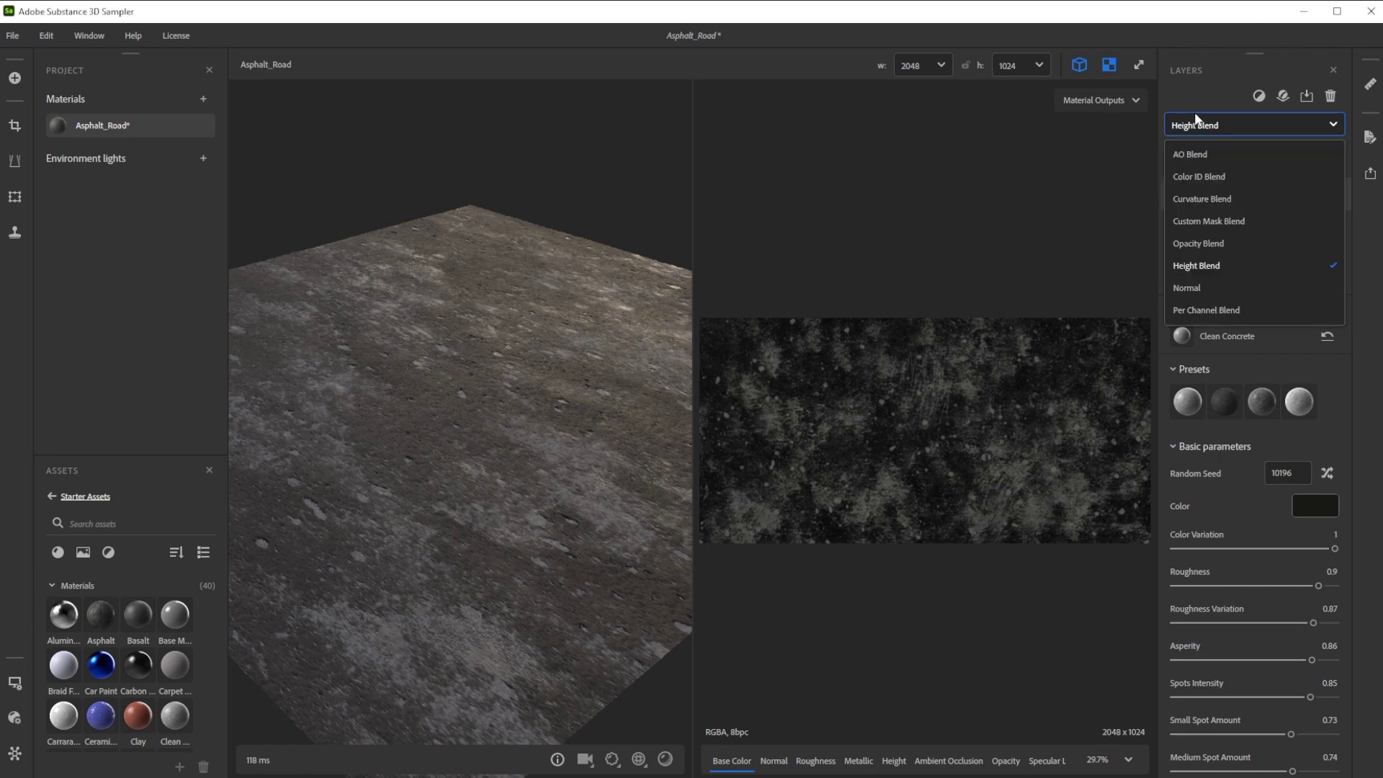
pyautogui.click(1207, 221)
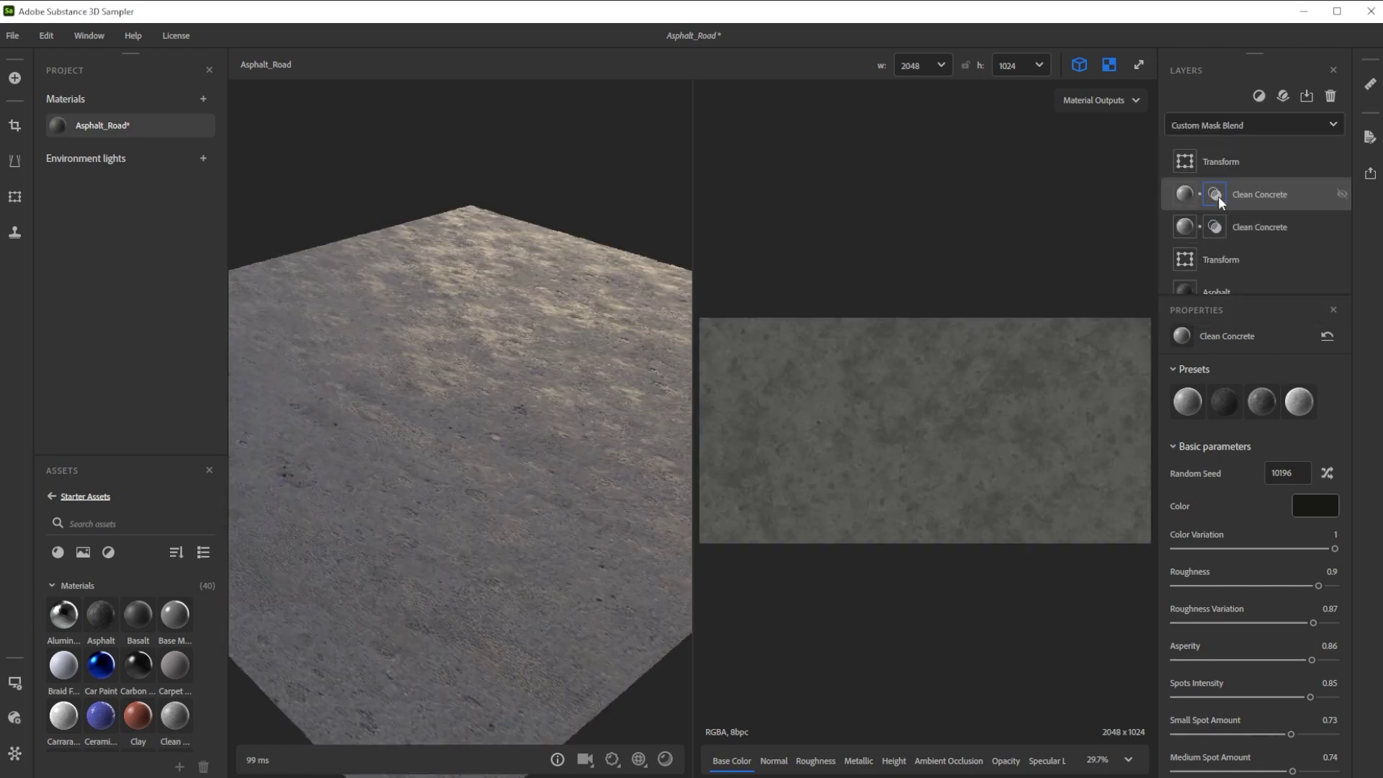
pyautogui.click(1215, 194)
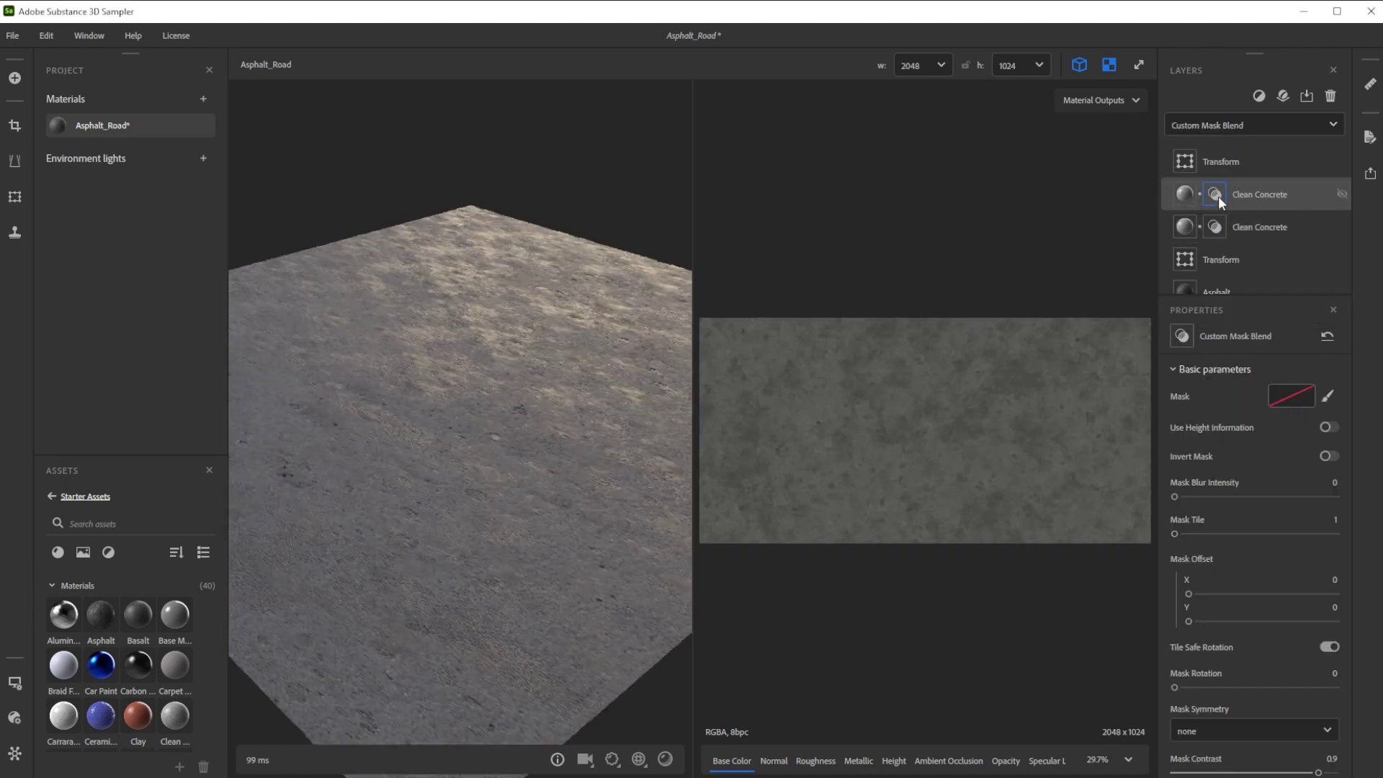
# Set Mask Blur Intensity to 150 and Mask Tile to 8.
pyautogui.click(1337, 482)
pyautogui.write('150')
pyautogui.press('Return')
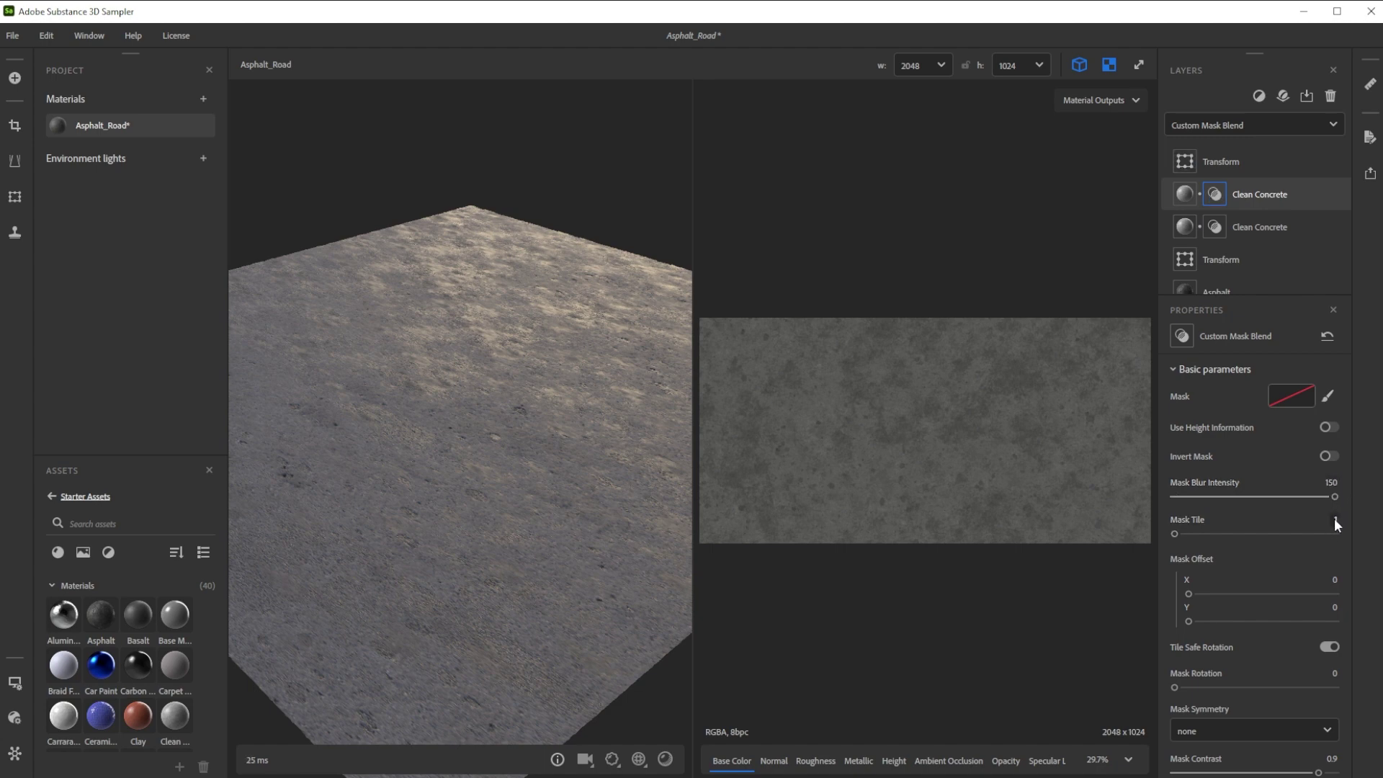
pyautogui.write('8')
pyautogui.press('Return')
# Set Mask Contrast to 0.6 and Mask Balance to 0.35, then switch to mask painting.
pyautogui.scroll(-3, 1335, 559)
pyautogui.click(1332, 545)
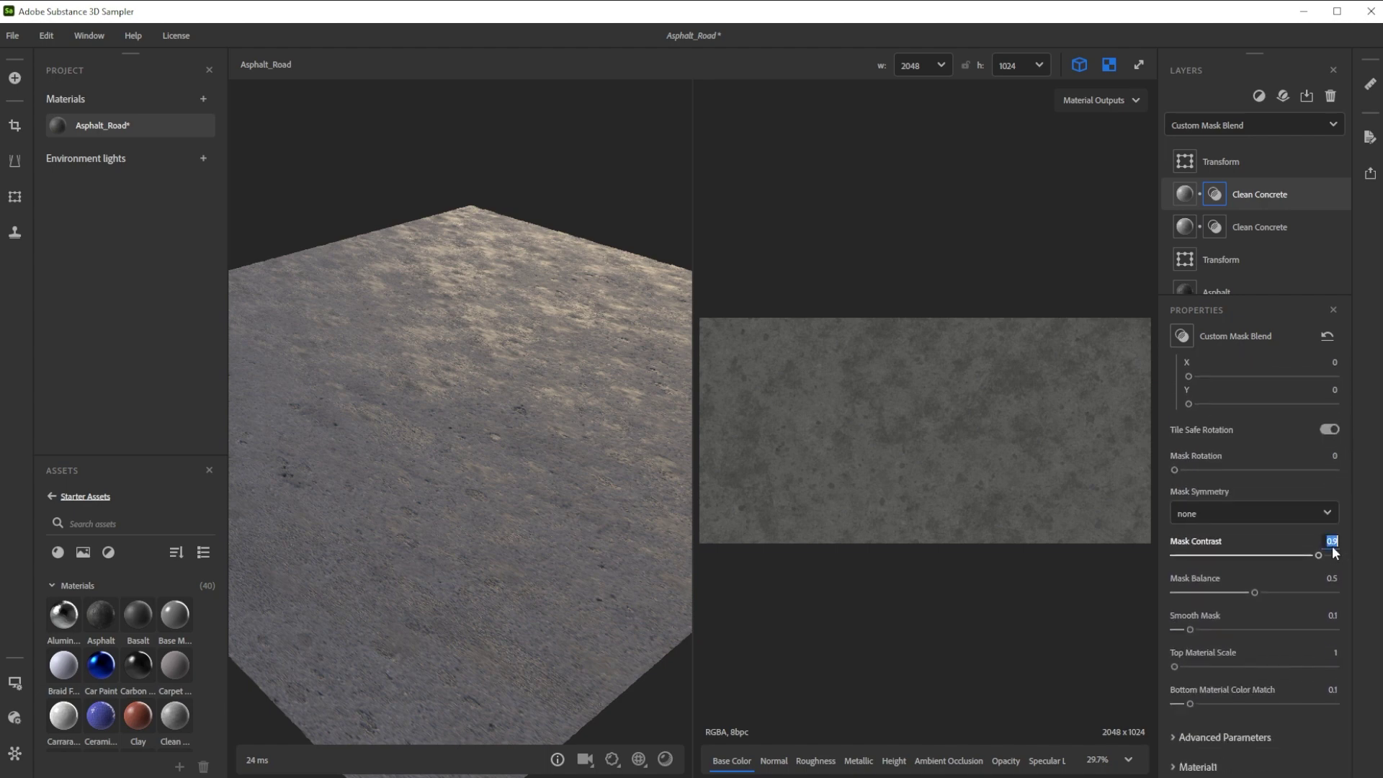
pyautogui.write('0.6')
pyautogui.press('Tab')
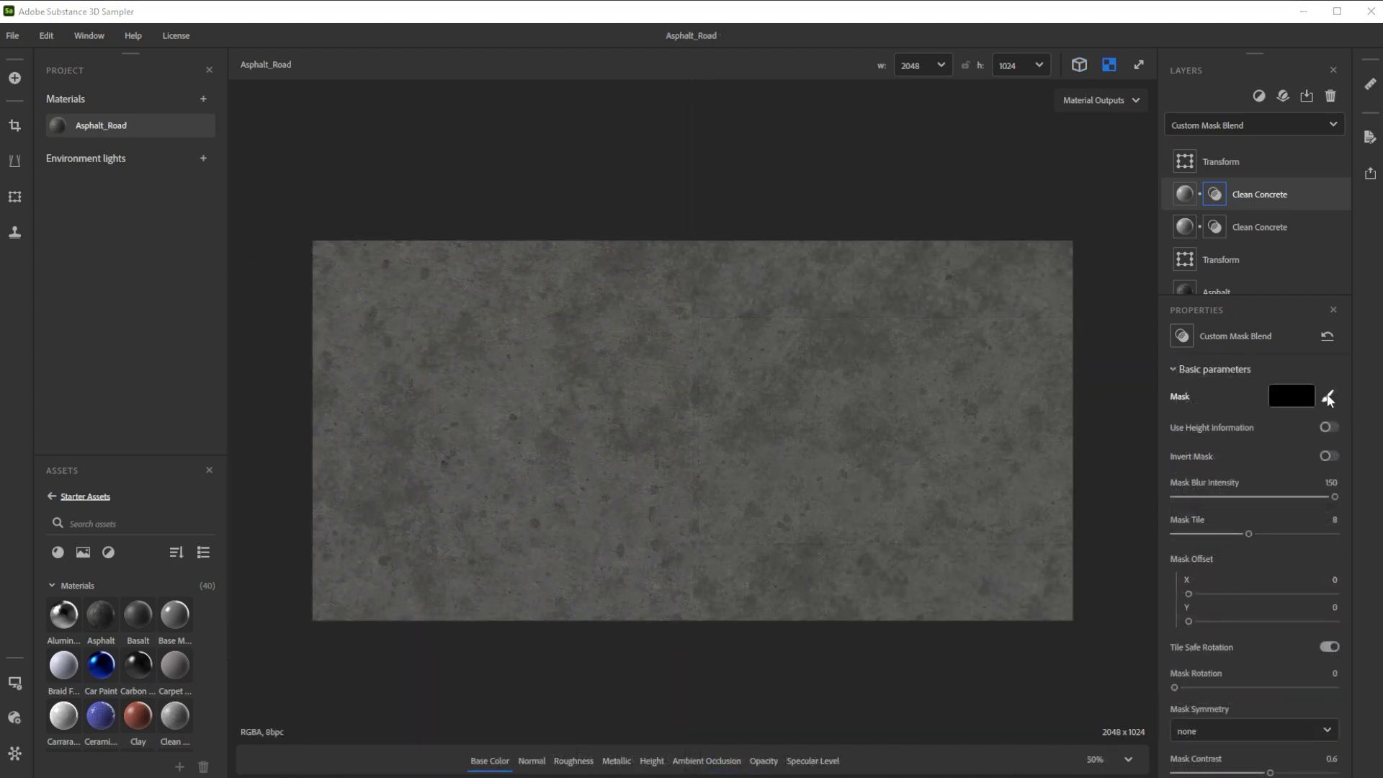
pyautogui.click(1328, 397)
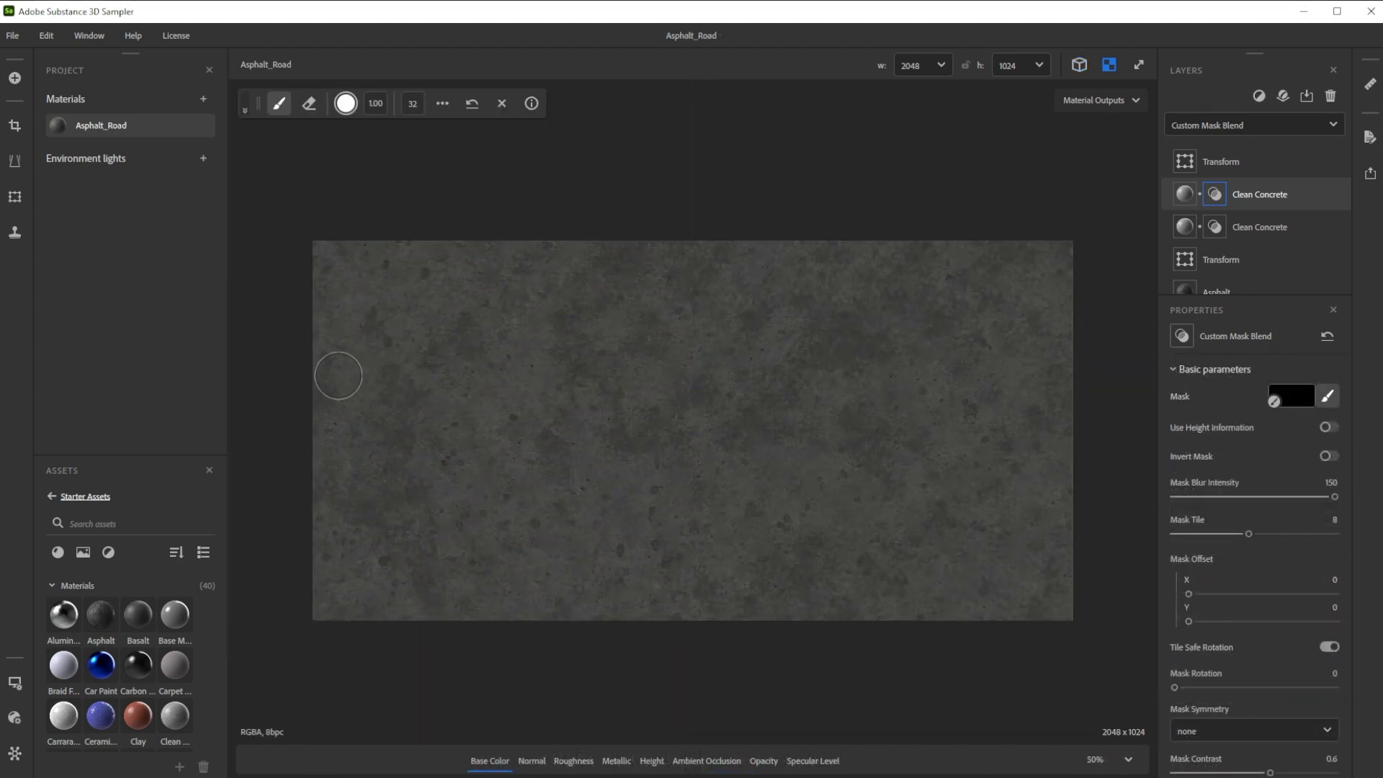
# Paint three straight horizontal strokes to form a wide light band across the middle of the mask.
pyautogui.keyDown('ctrl'); pyautogui.scroll(1, 338, 376); pyautogui.keyUp('ctrl')
pyautogui.keyDown('ctrl'); pyautogui.scroll(3, 338, 375); pyautogui.keyUp('ctrl')
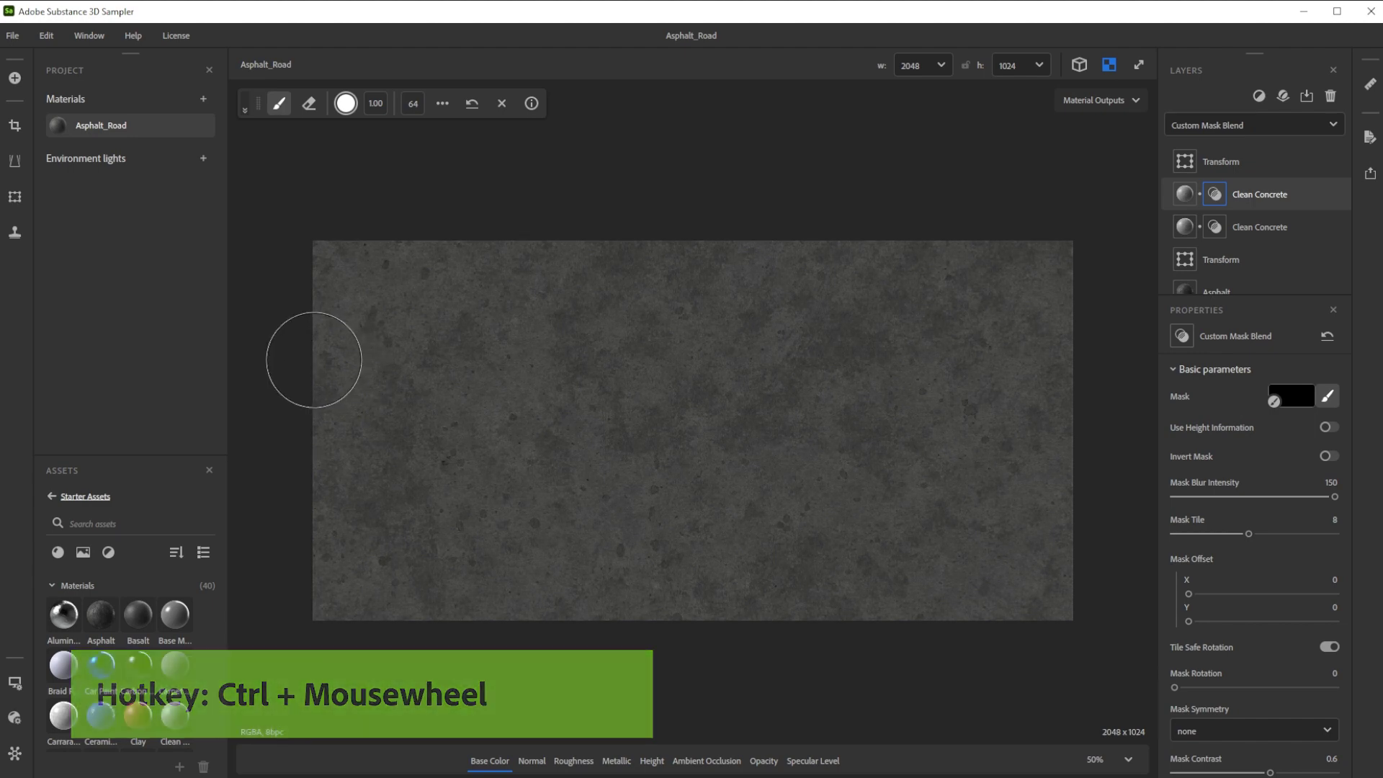
pyautogui.click(313, 360)
pyautogui.keyDown('shift'); pyautogui.click(1065, 361); pyautogui.keyUp('shift')
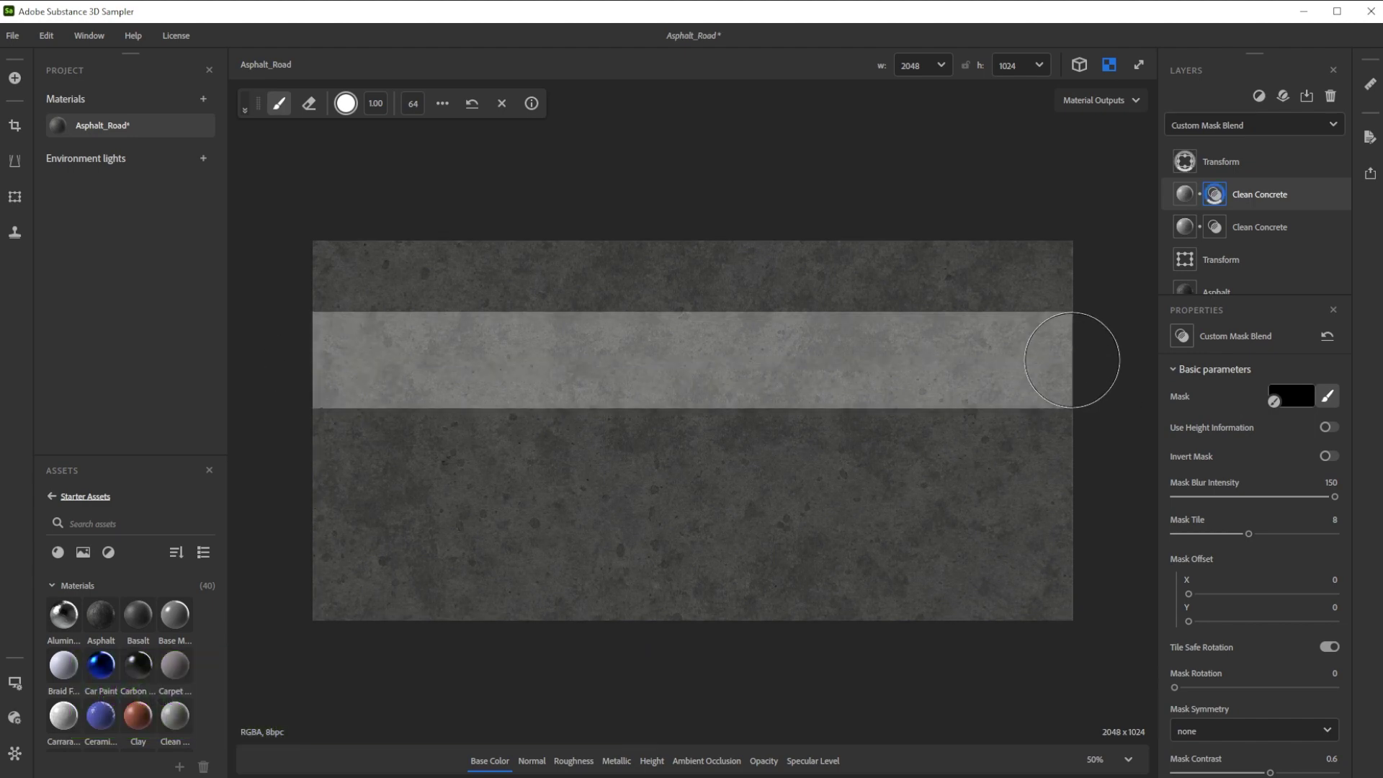
pyautogui.click(1070, 439)
pyautogui.keyDown('shift'); pyautogui.click(324, 451); pyautogui.keyUp('shift')
pyautogui.click(313, 494)
pyautogui.keyDown('shift'); pyautogui.click(1069, 495); pyautogui.keyUp('shift')
pyautogui.press('Escape')
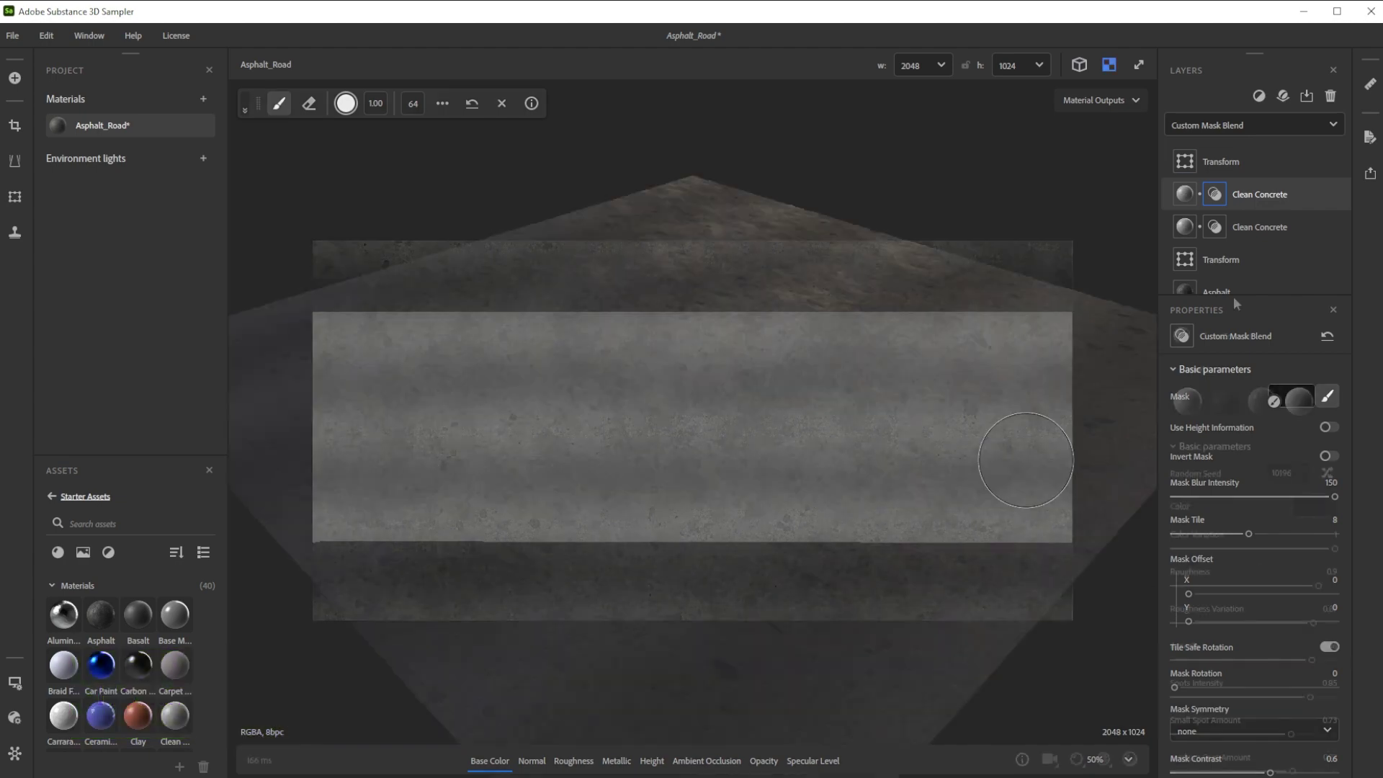
# Lower Clean Concrete roughness to 0.71 and show the 2D texture beside the 3D preview.
pyautogui.click(1188, 196)
pyautogui.moveTo(1316, 585); pyautogui.dragTo(1165, 637)
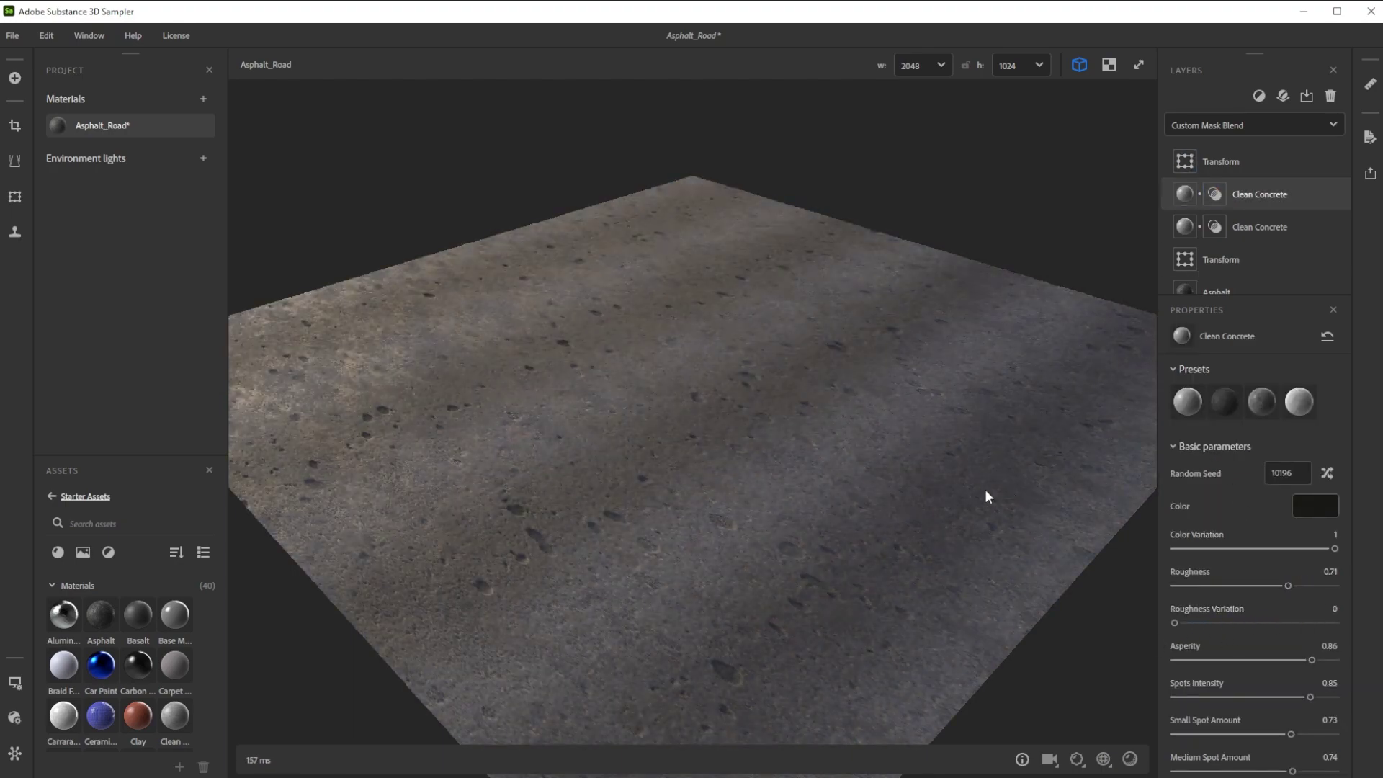
pyautogui.keyDown('shift'); pyautogui.moveTo(985, 497); pyautogui.dragTo(944, 493, button='right'); pyautogui.keyUp('shift')
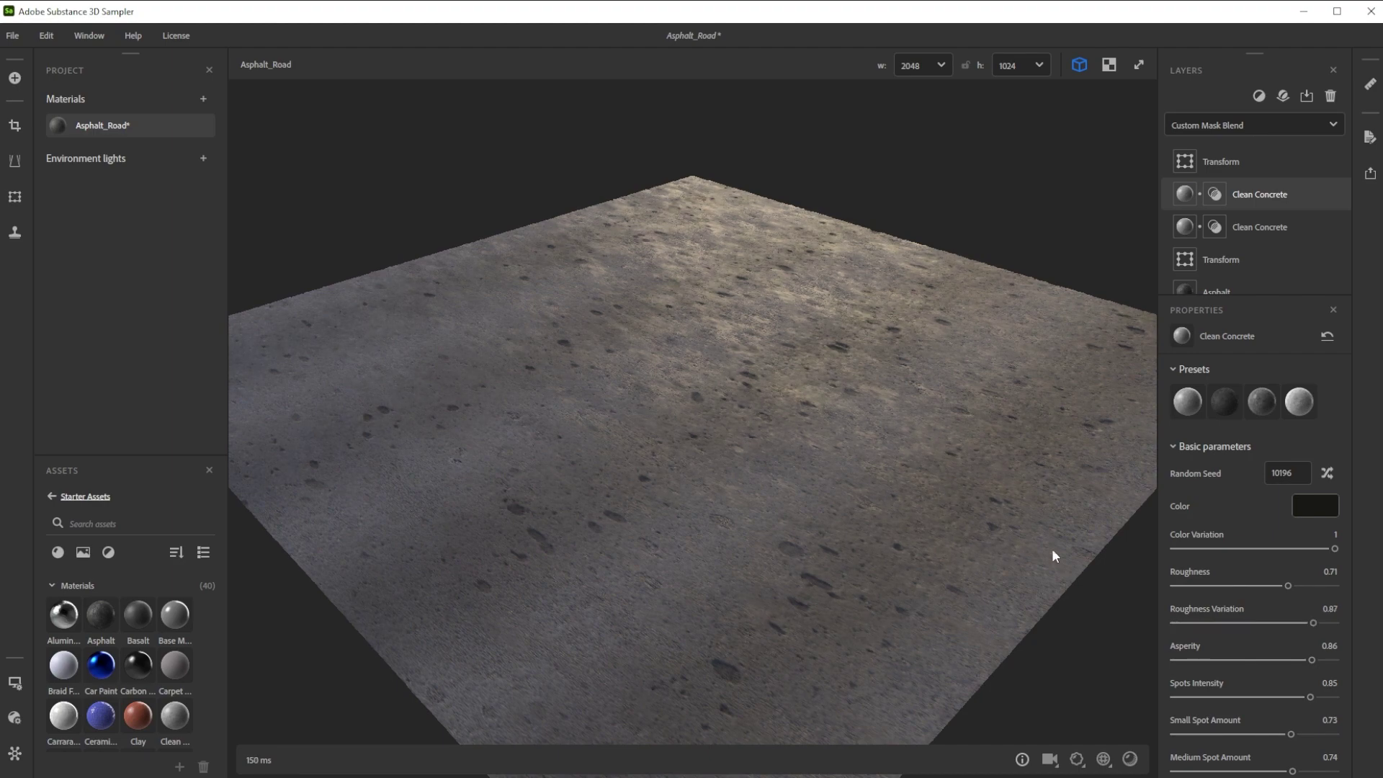
pyautogui.click(1109, 65)
pyautogui.press('space')
# Add a Cracks filter and set its crack colour to near-black #252424.
pyautogui.write('cra')
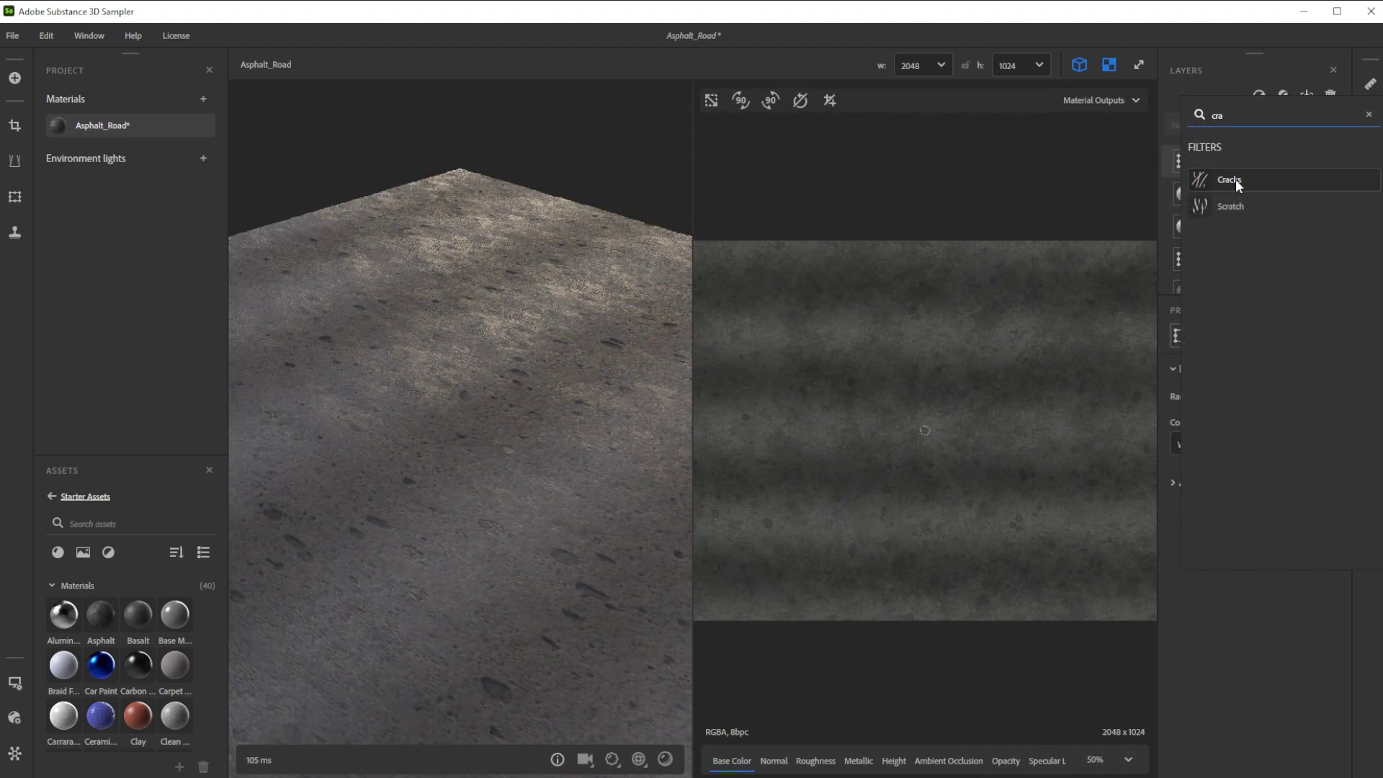
pyautogui.click(1234, 179)
pyautogui.click(1327, 396)
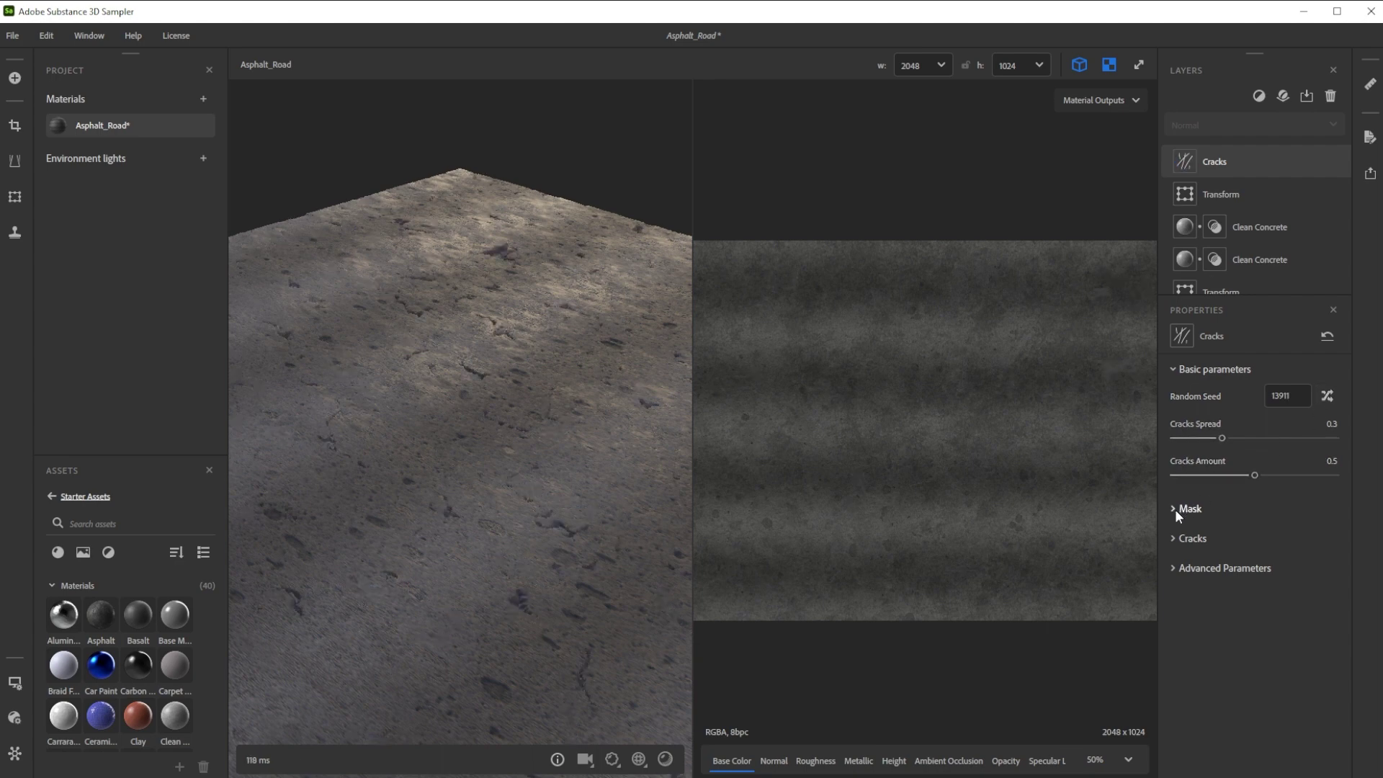
pyautogui.click(1177, 539)
pyautogui.click(1309, 566)
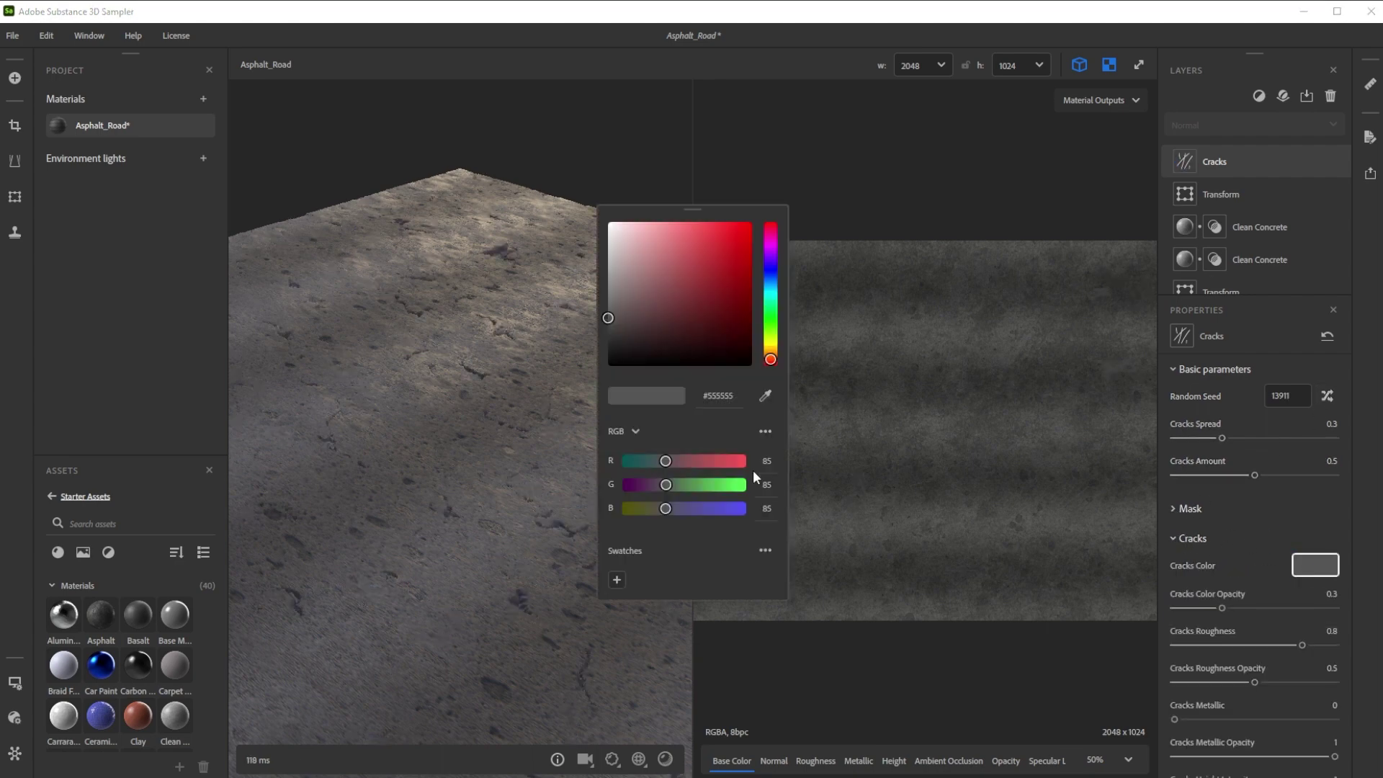
pyautogui.click(610, 345)
pyautogui.click(1335, 426)
# Set Cracks Spread 0.02, Amount 0.27 and Roughness 0.85.
pyautogui.click(1331, 424)
pyautogui.write('0.02')
pyautogui.press('Return')
pyautogui.click(1330, 460)
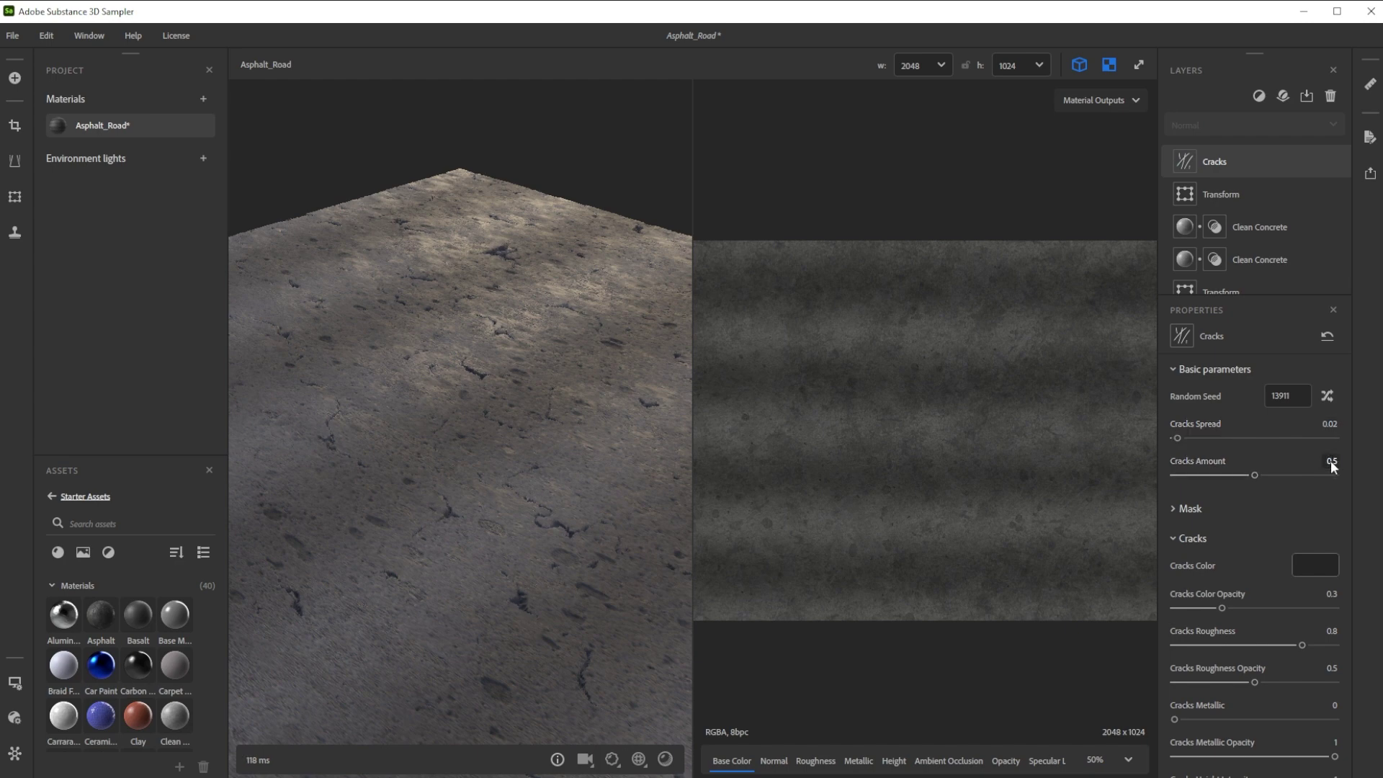
pyautogui.write('.27')
pyautogui.press('Return')
pyautogui.scroll(-1, 1326, 514)
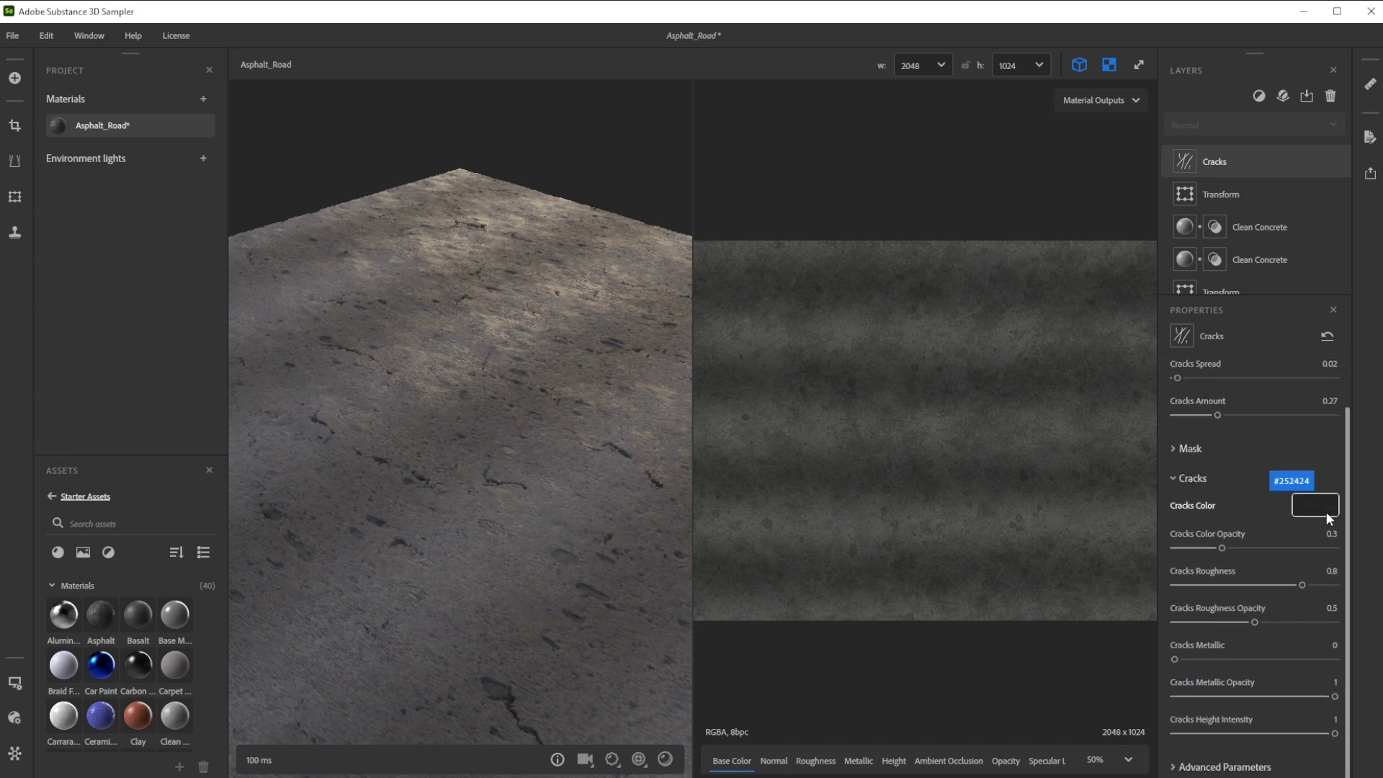
pyautogui.click(1335, 580)
pyautogui.write('.85')
pyautogui.press('Return')
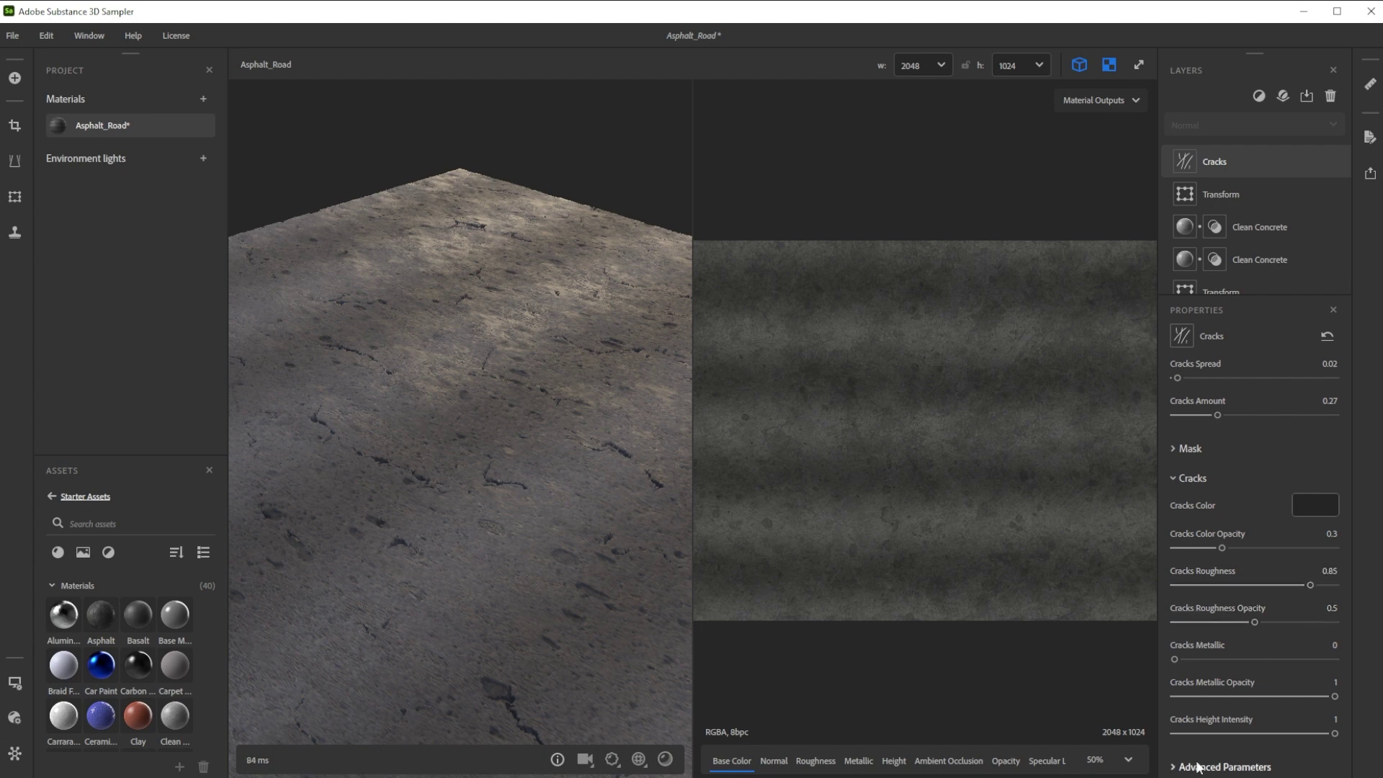
# Set the cracks' Normal Intensity to 0.25 and Height Intensity to 0.2.
pyautogui.scroll(-2, 1213, 750)
pyautogui.click(1329, 682)
pyautogui.write('.25')
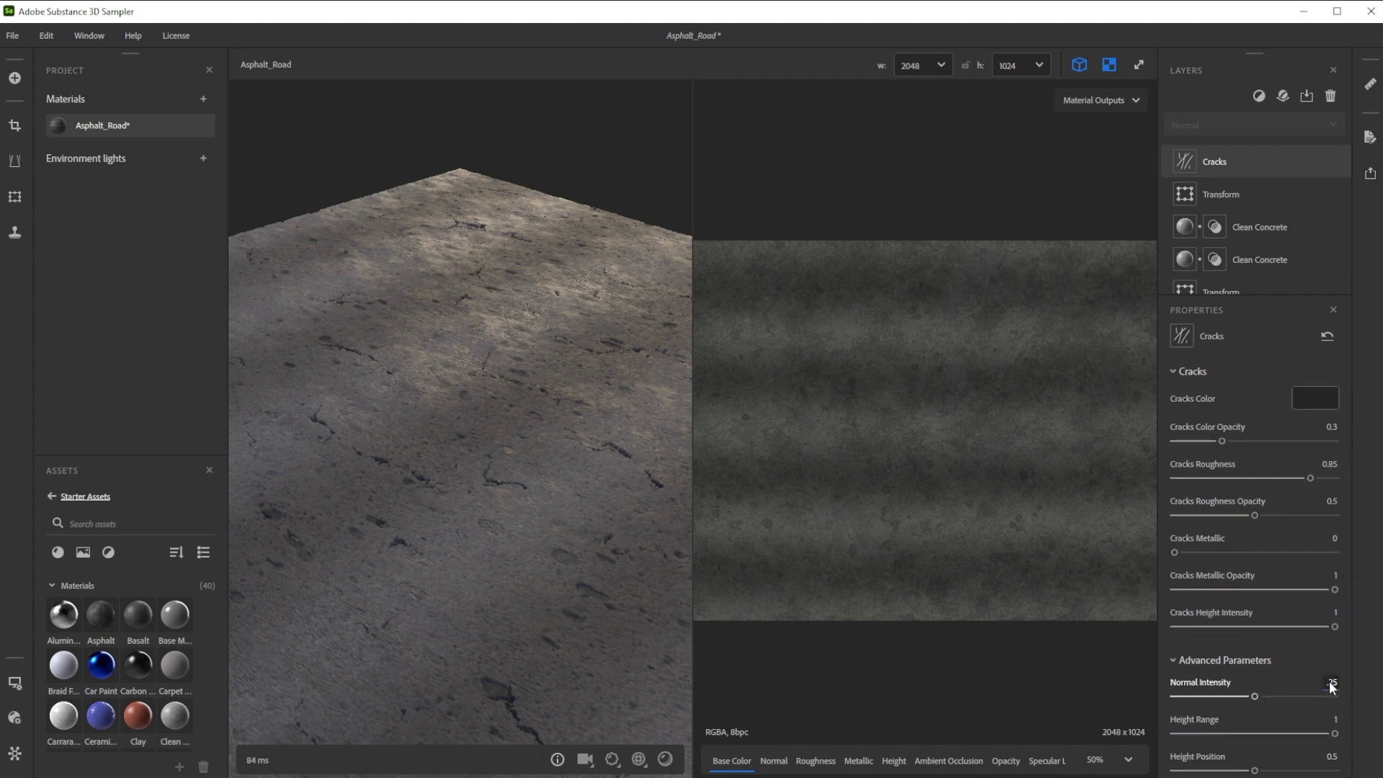
pyautogui.press('Return')
pyautogui.click(1328, 617)
pyautogui.write('.2')
pyautogui.press('Return')
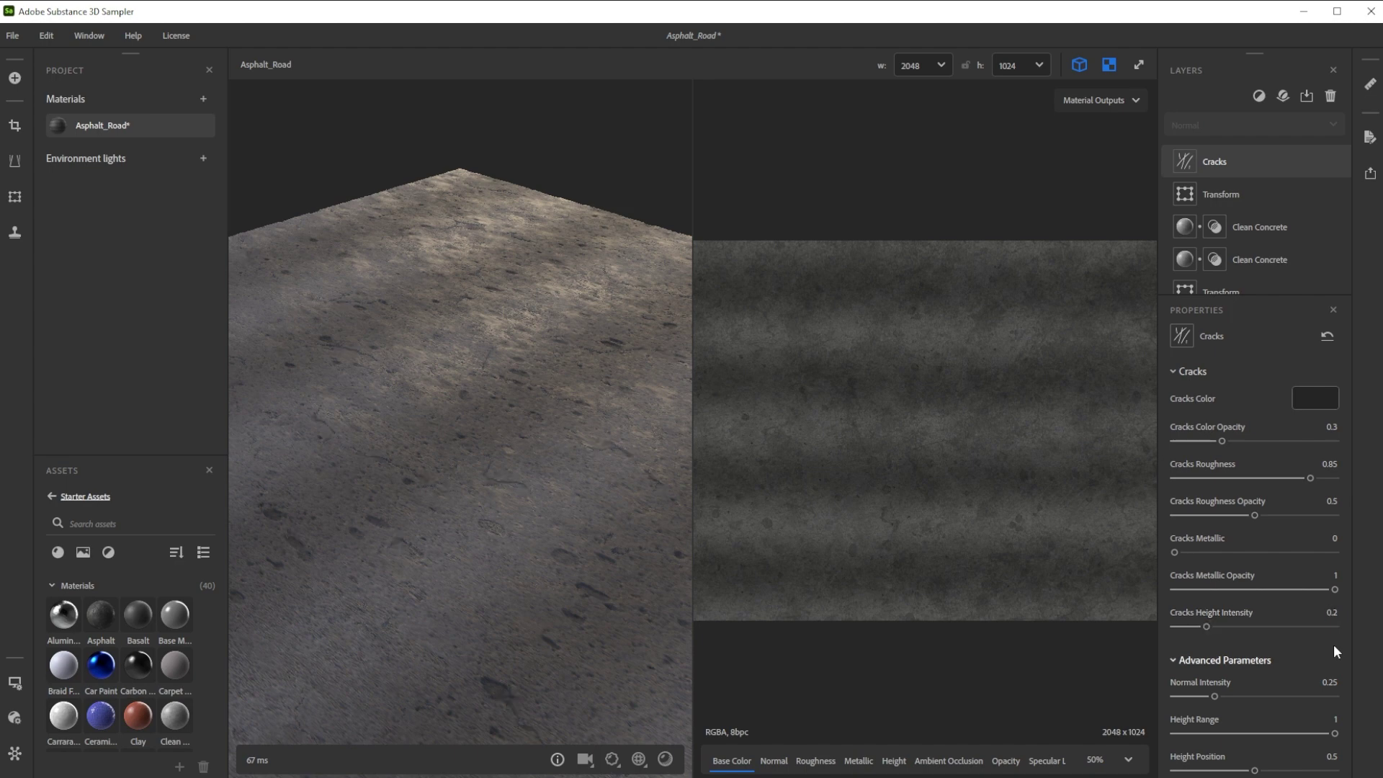
# Add Height to AO on top with Height & Normal mode, Intensity 0.1 and Uniform distribution.
pyautogui.click(1257, 95)
pyautogui.write('he')
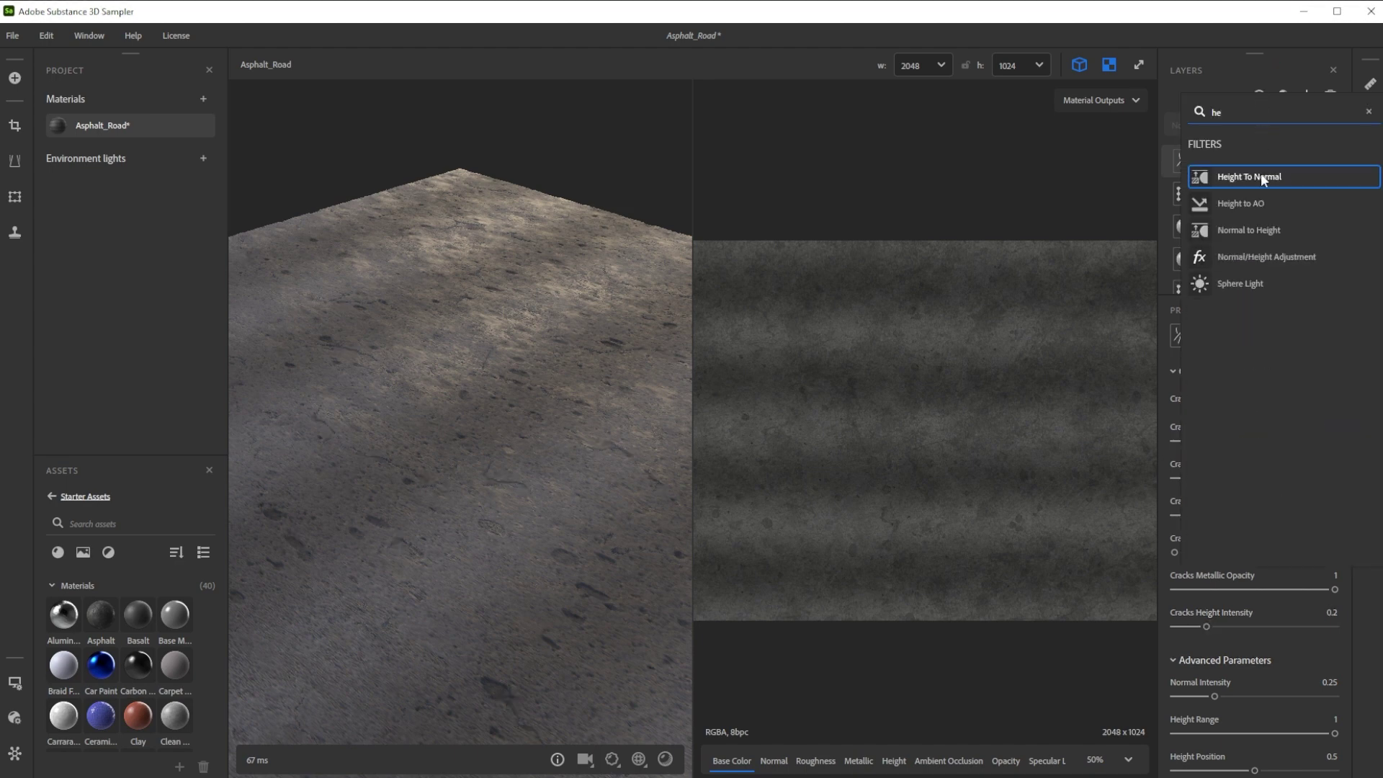
pyautogui.click(1260, 203)
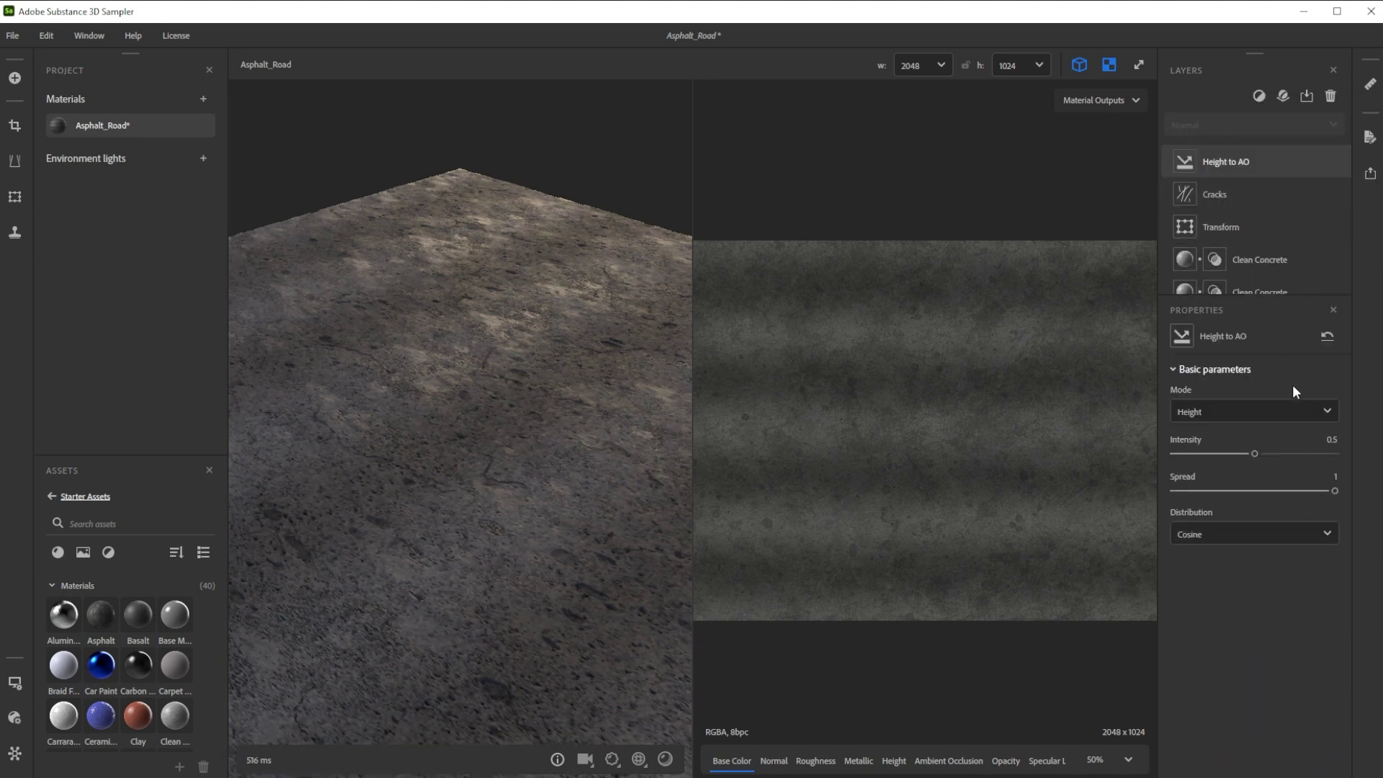
pyautogui.click(1303, 412)
pyautogui.click(1253, 482)
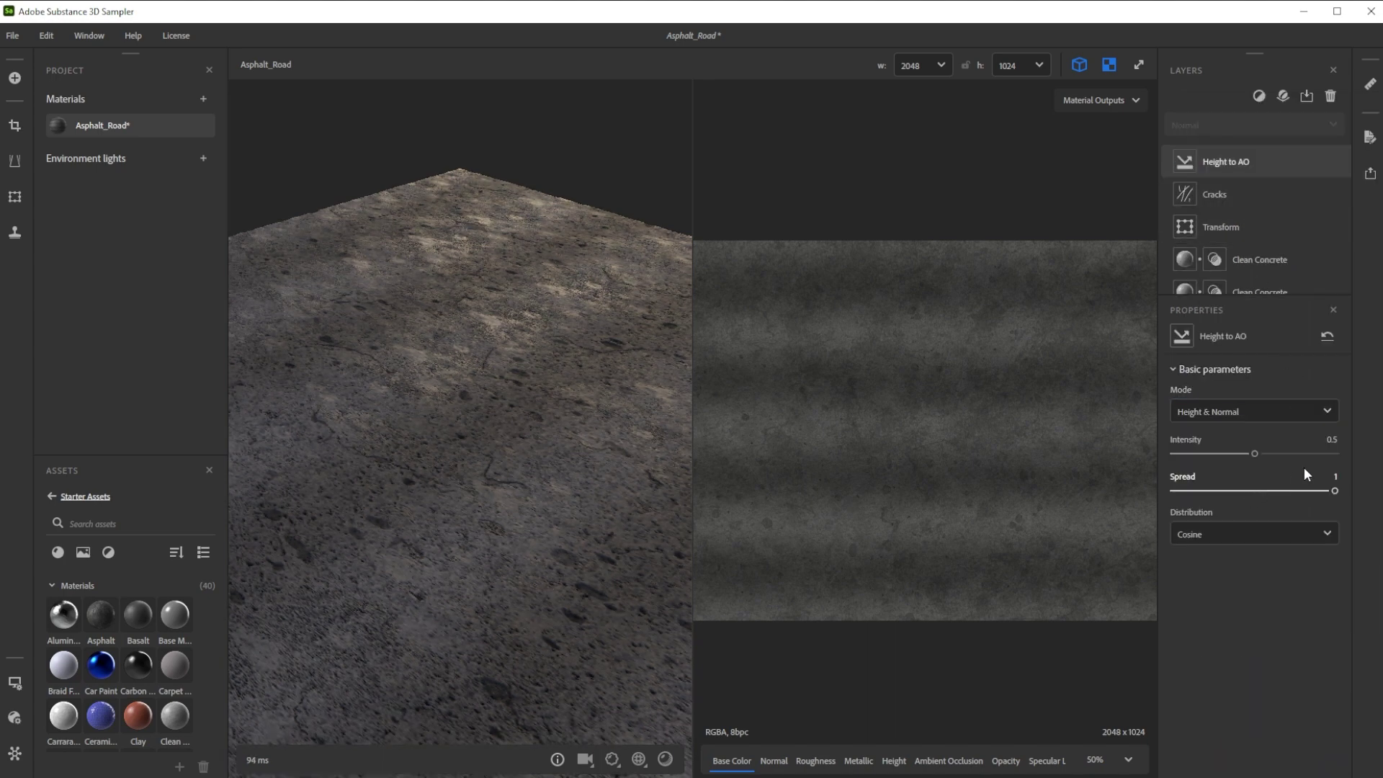
pyautogui.click(1325, 447)
pyautogui.write('.1')
pyautogui.press('Return')
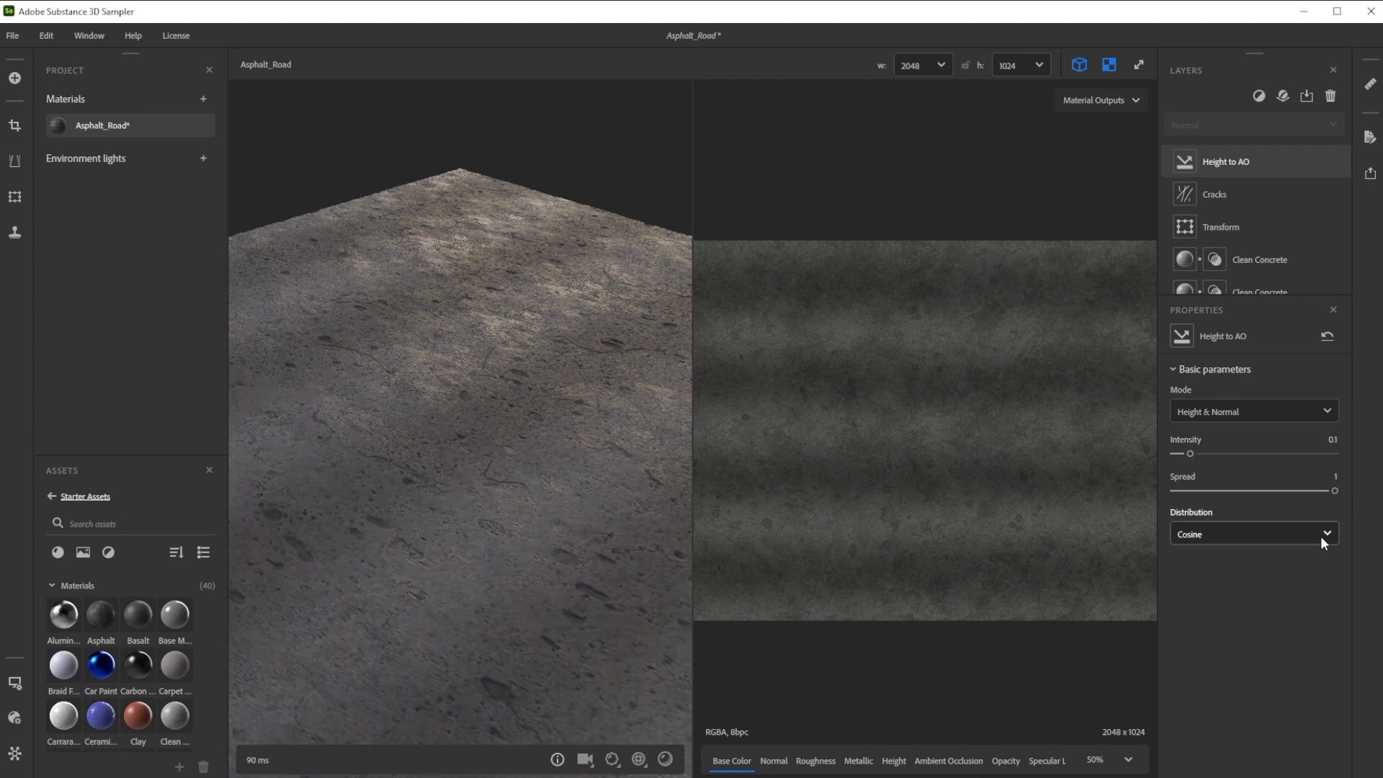
pyautogui.click(1320, 536)
pyautogui.click(1219, 585)
# Add a Fill layer with dark grey #434343 base colour at 0.2 opacity, then show the 2D view only.
pyautogui.click(1257, 98)
pyautogui.write('fil')
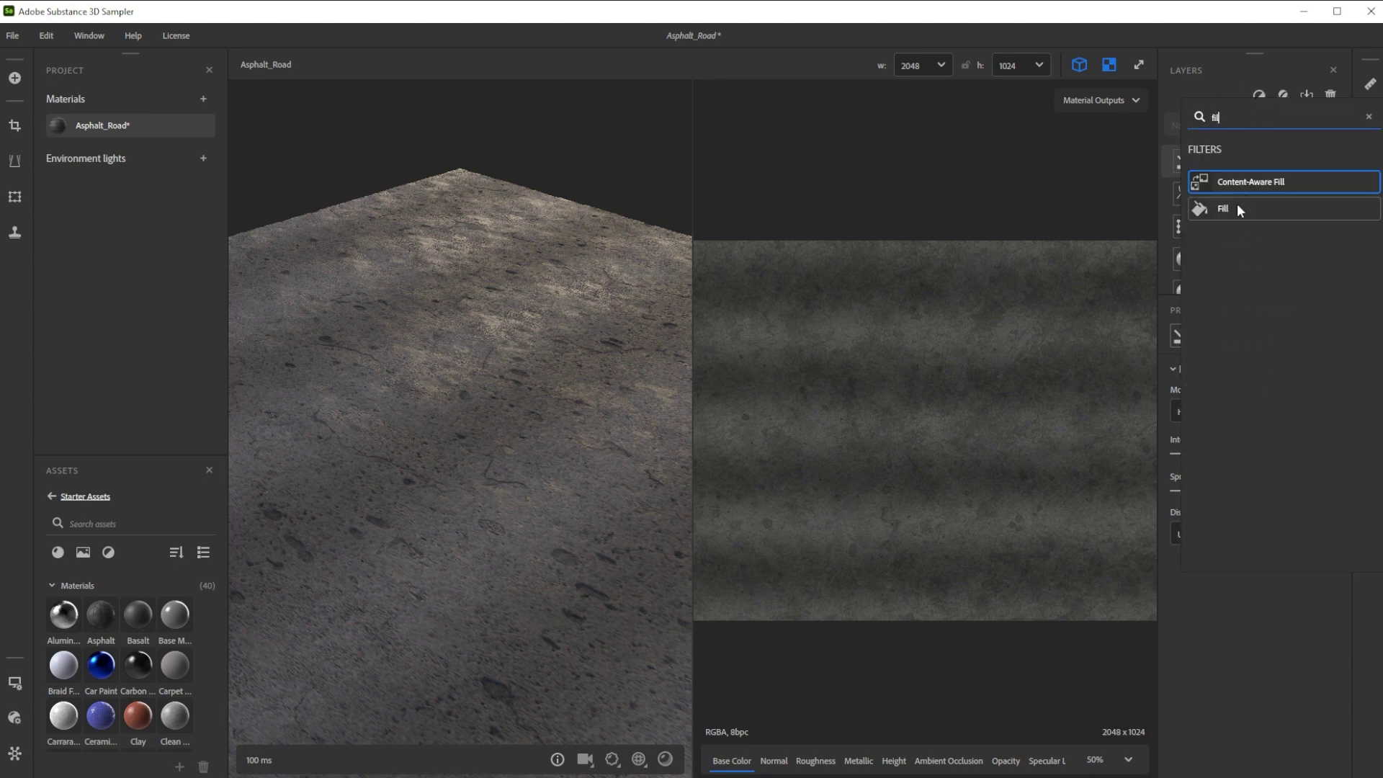
pyautogui.click(1222, 209)
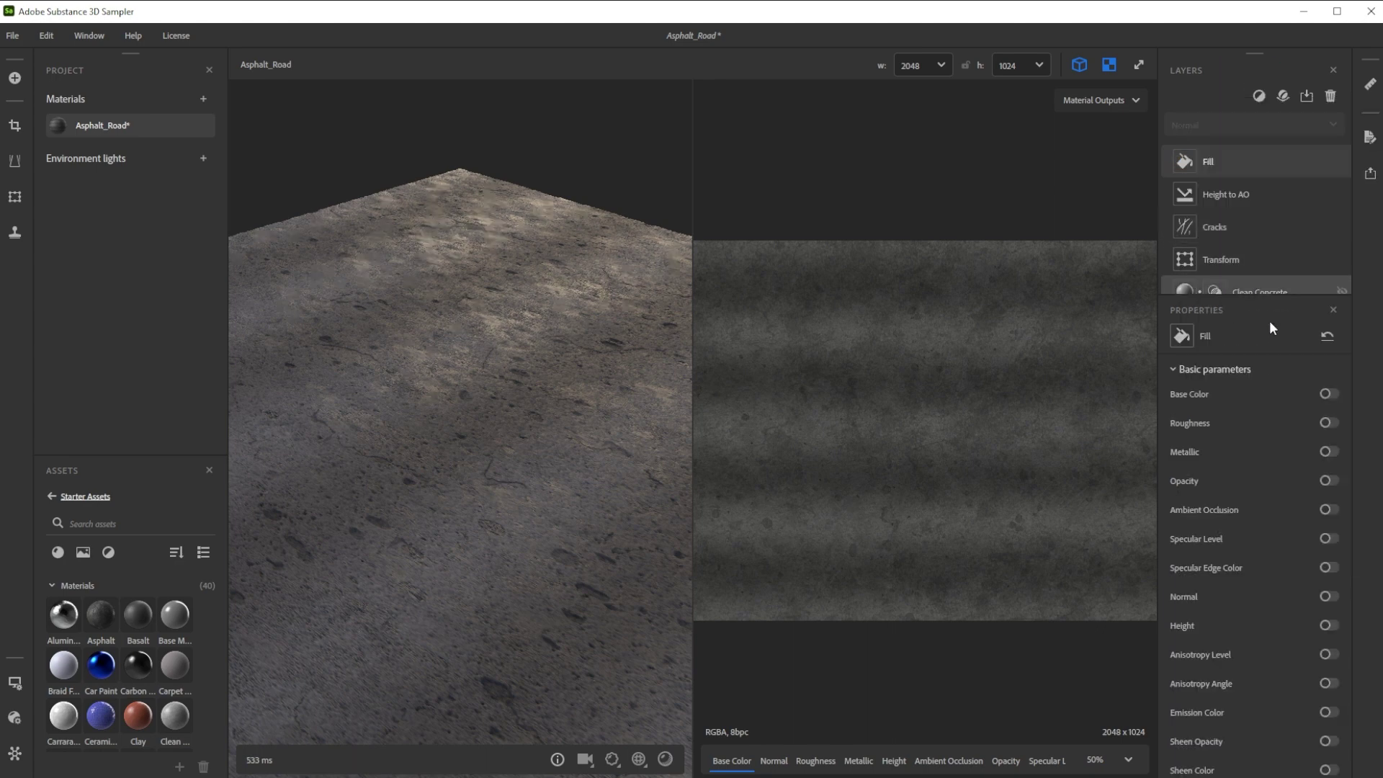
pyautogui.click(1325, 394)
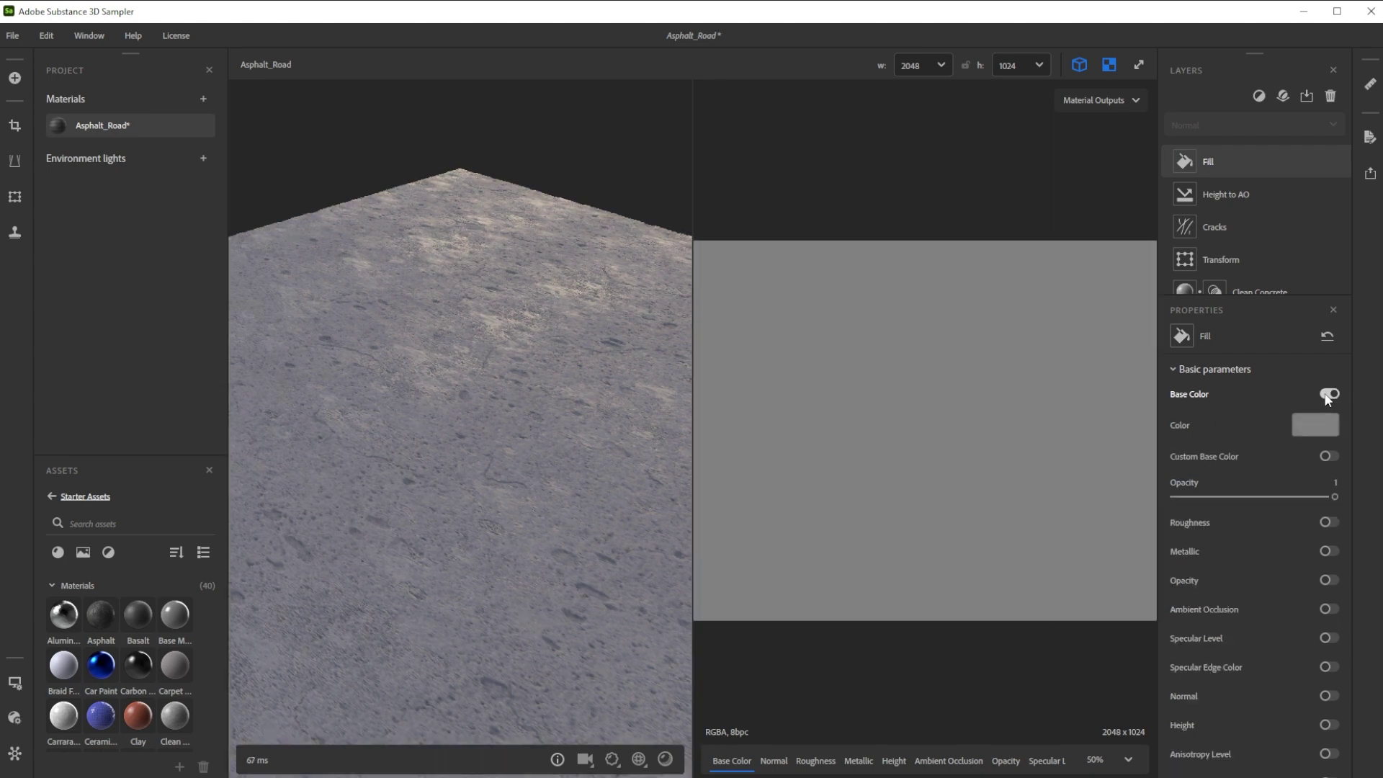
pyautogui.click(1328, 423)
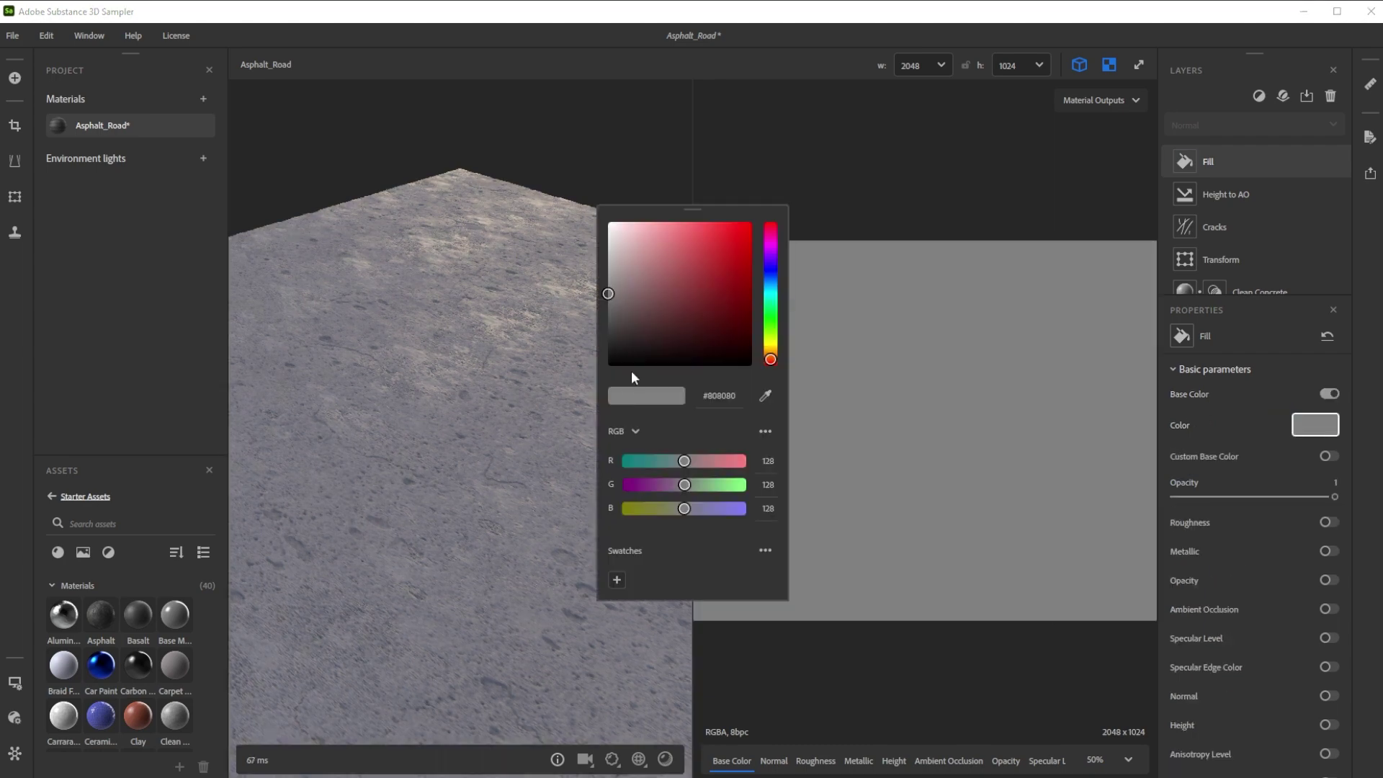
pyautogui.click(607, 327)
pyautogui.click(1333, 483)
pyautogui.write('0.2')
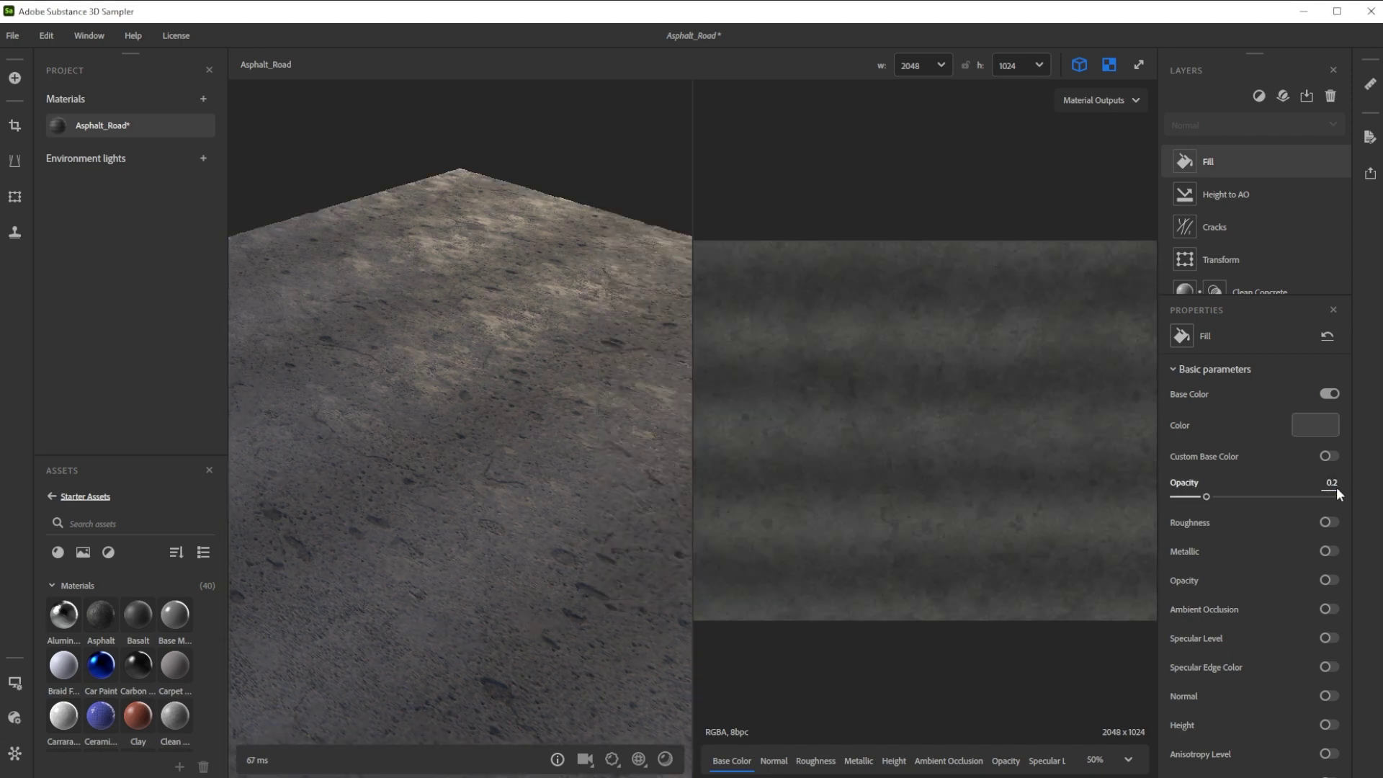
pyautogui.press('F3')
pyautogui.click(1258, 95)
# Add a Pattern filter layer set to a custom hand-painted pattern.
pyautogui.write('pa')
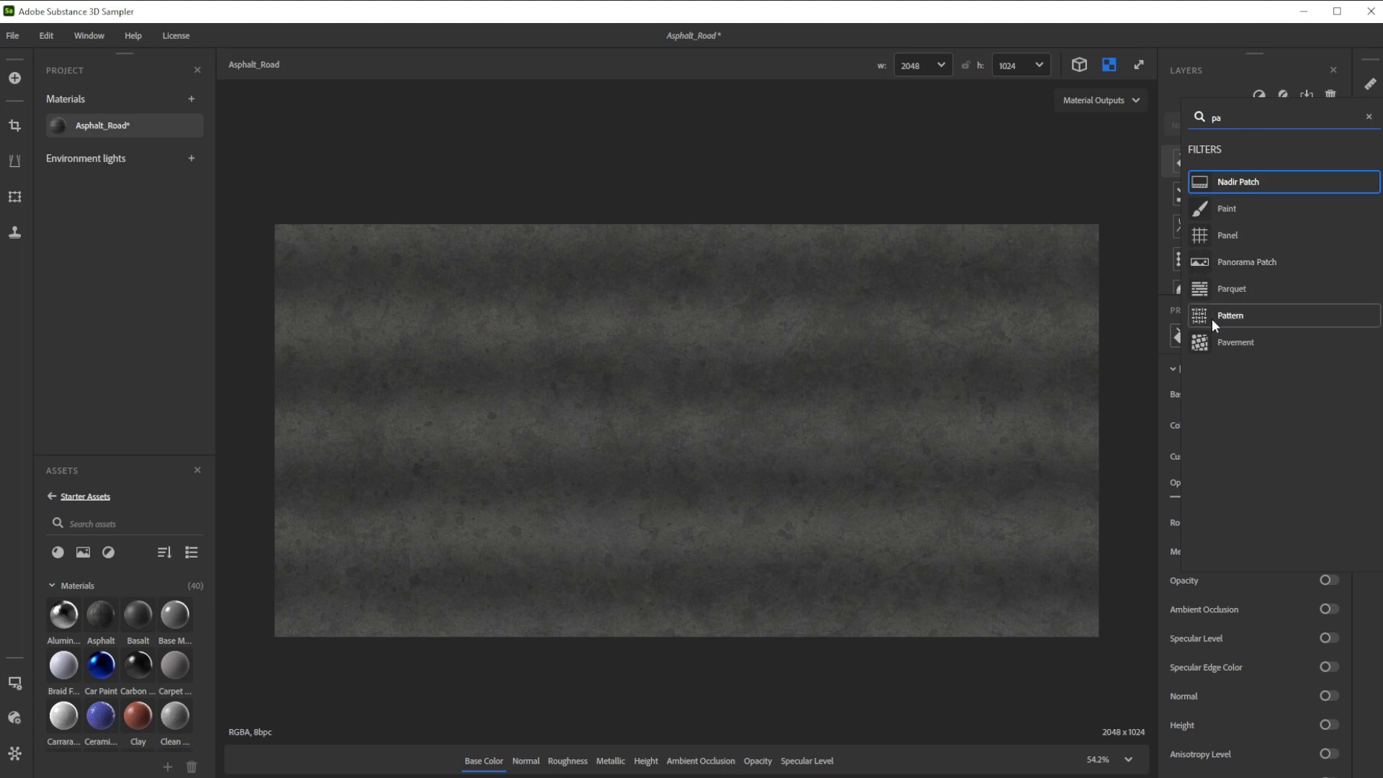
pyautogui.click(1192, 321)
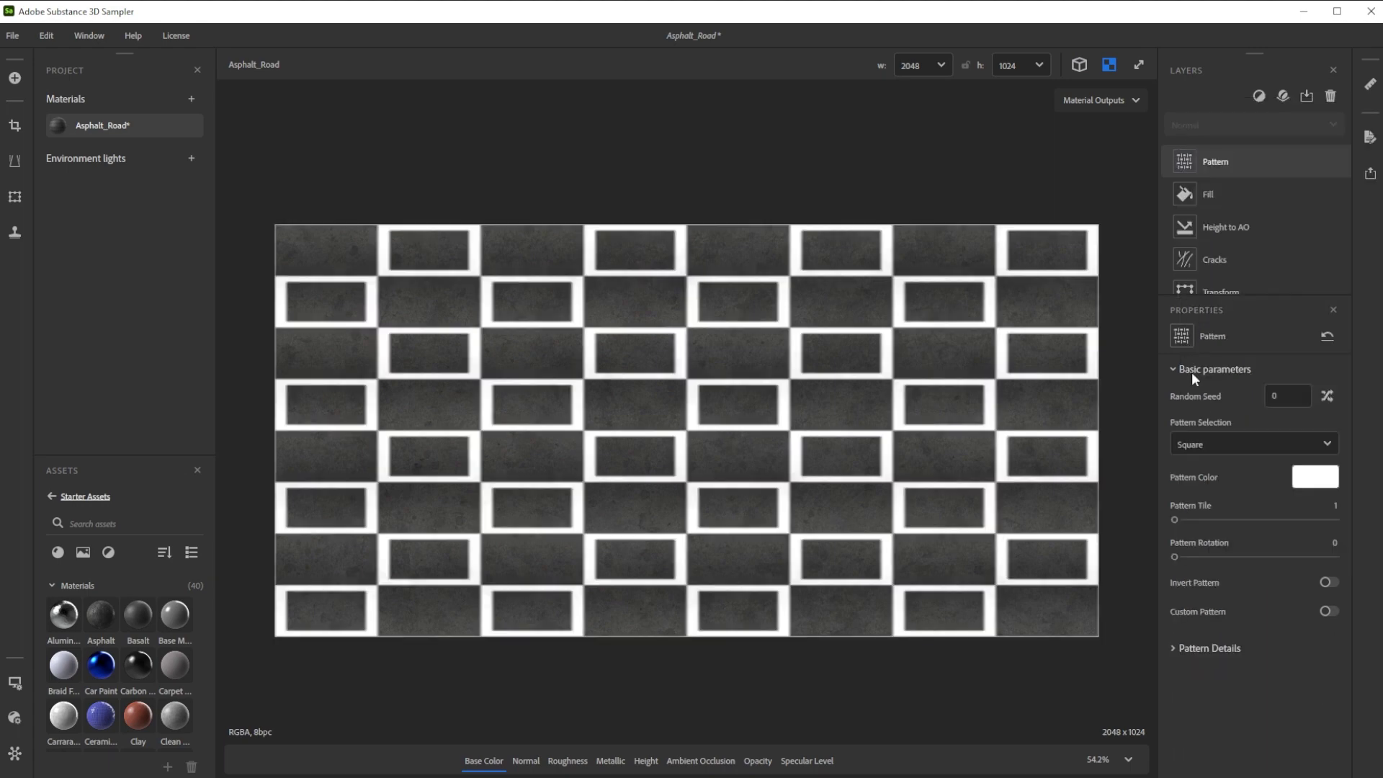
pyautogui.click(1327, 611)
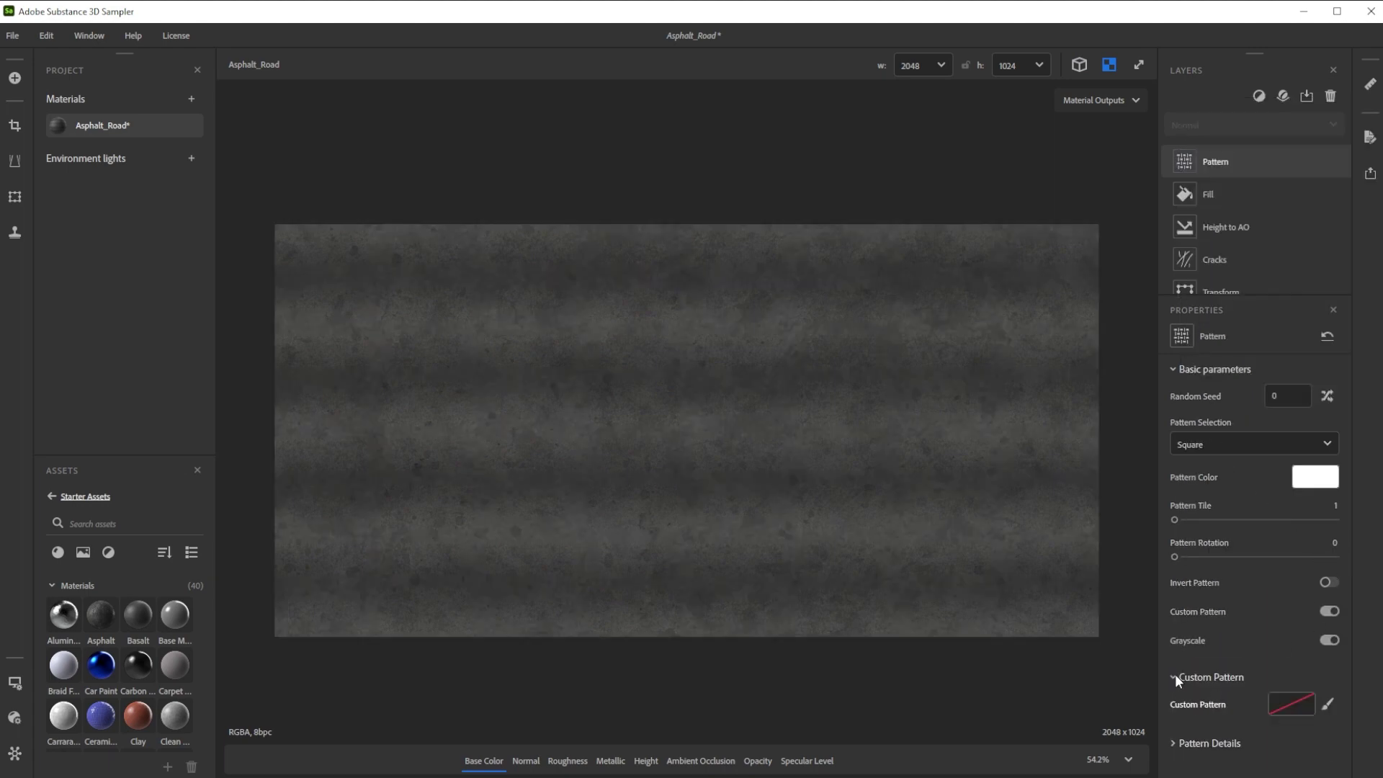
pyautogui.click(1327, 703)
pyautogui.keyDown('ctrl'); pyautogui.scroll(-3, 483, 545); pyautogui.keyUp('ctrl')
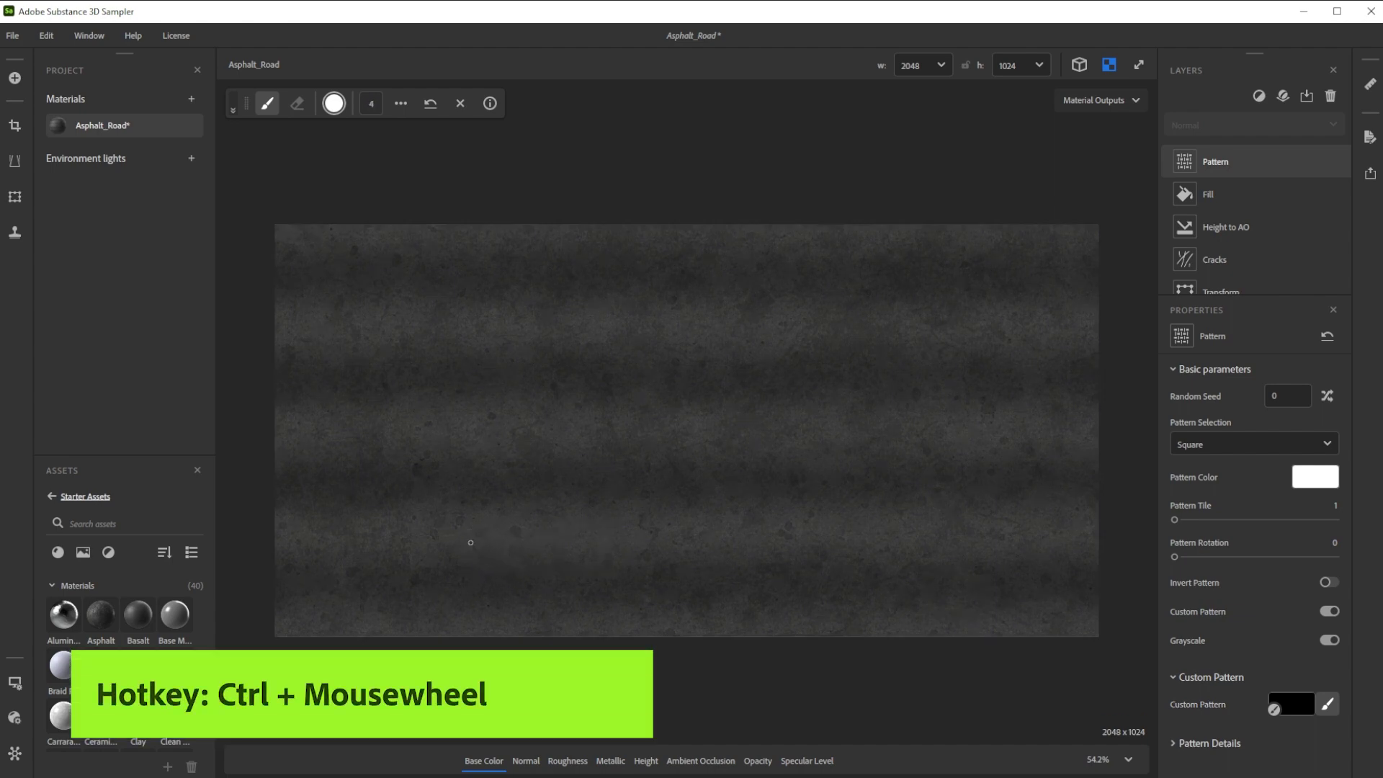
pyautogui.keyDown('ctrl'); pyautogui.scroll(1, 438, 528); pyautogui.keyUp('ctrl')
# Paint a straight white stripe from the left to the right edge across the middle, then frame the texture.
pyautogui.click(275, 432)
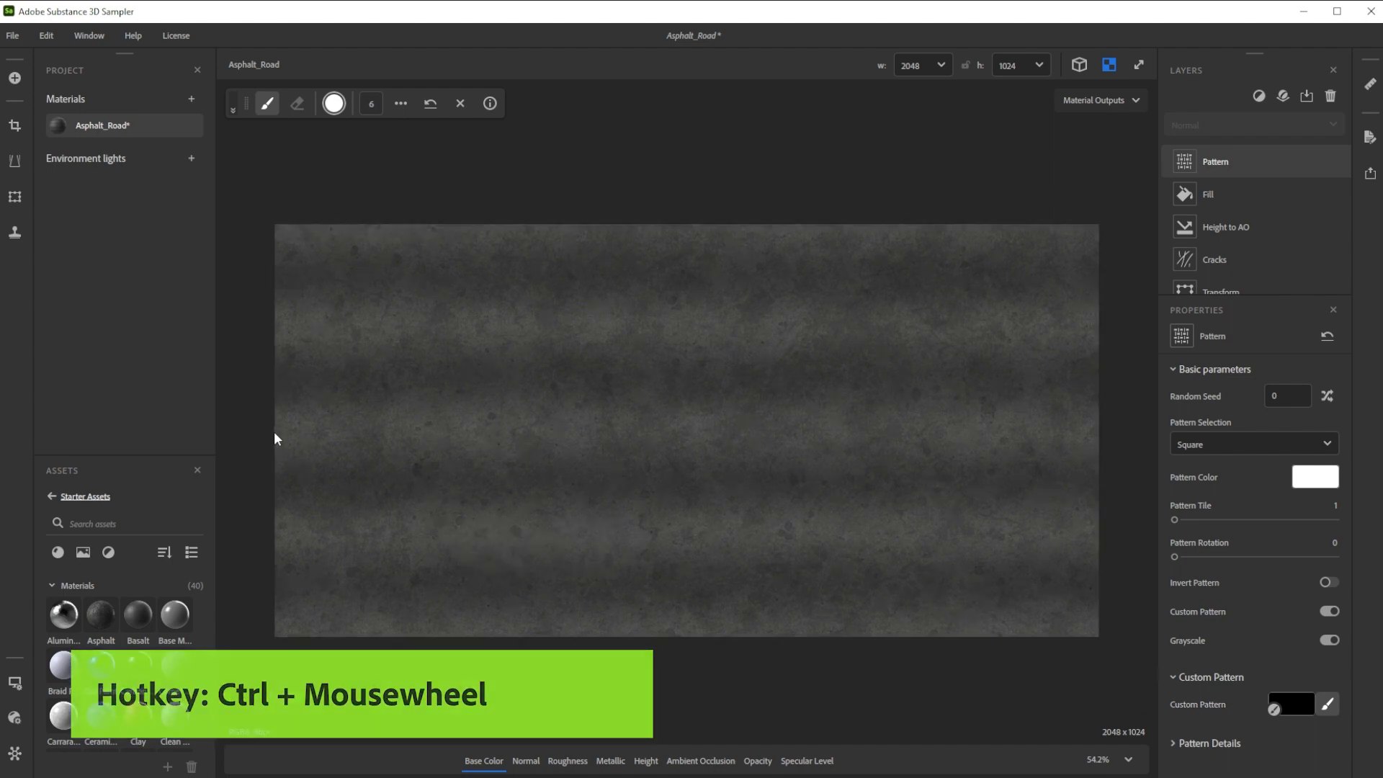
pyautogui.keyDown('shift'); pyautogui.click(1096, 432); pyautogui.keyUp('shift')
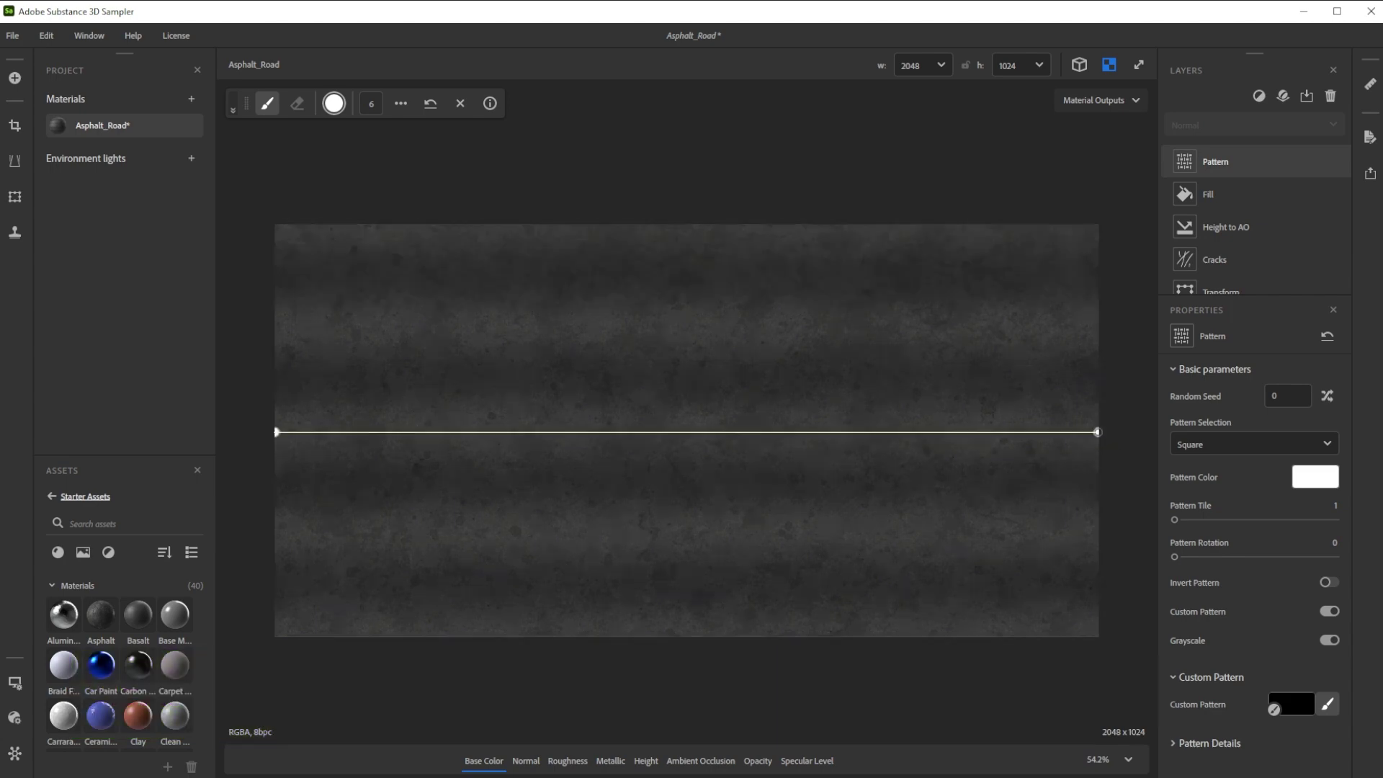
pyautogui.press('t')
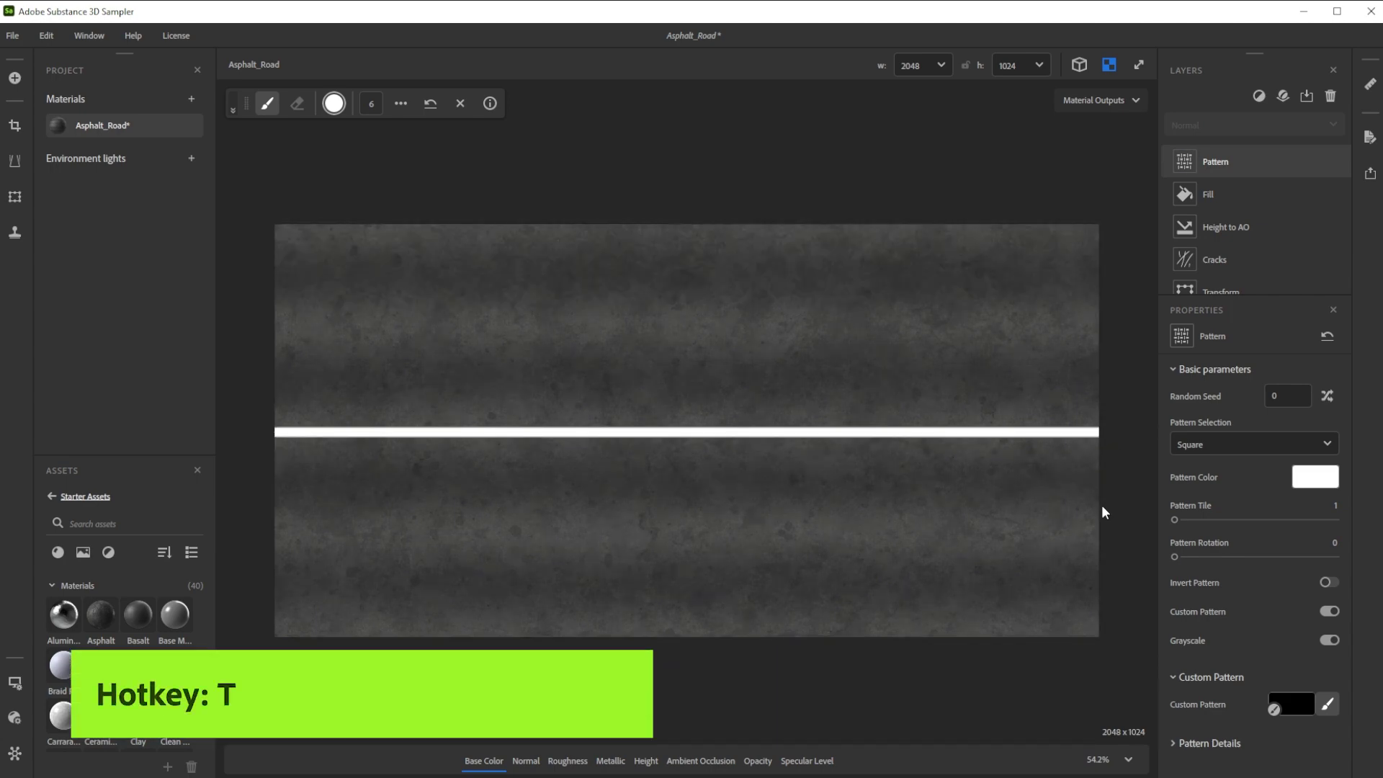
pyautogui.press('f')
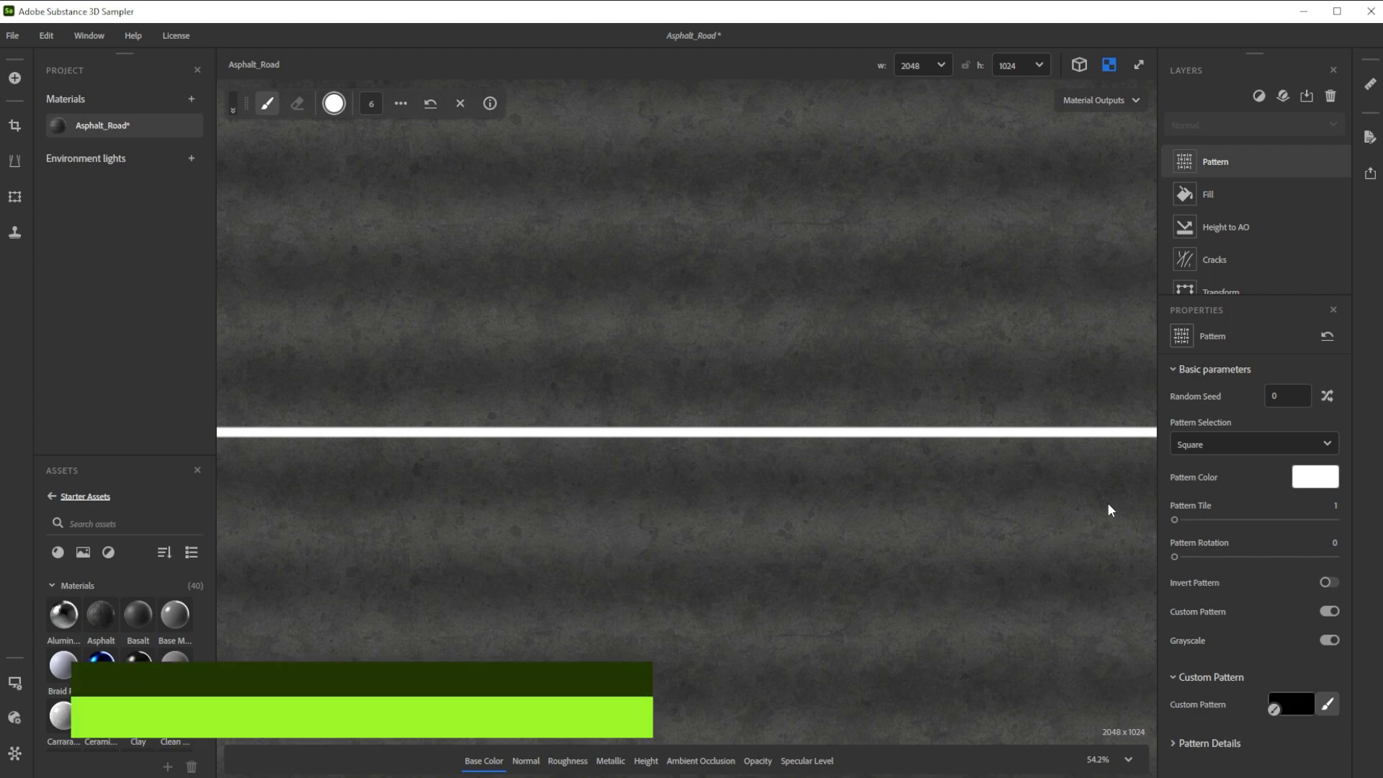
pyautogui.scroll(-2, 625, 435)
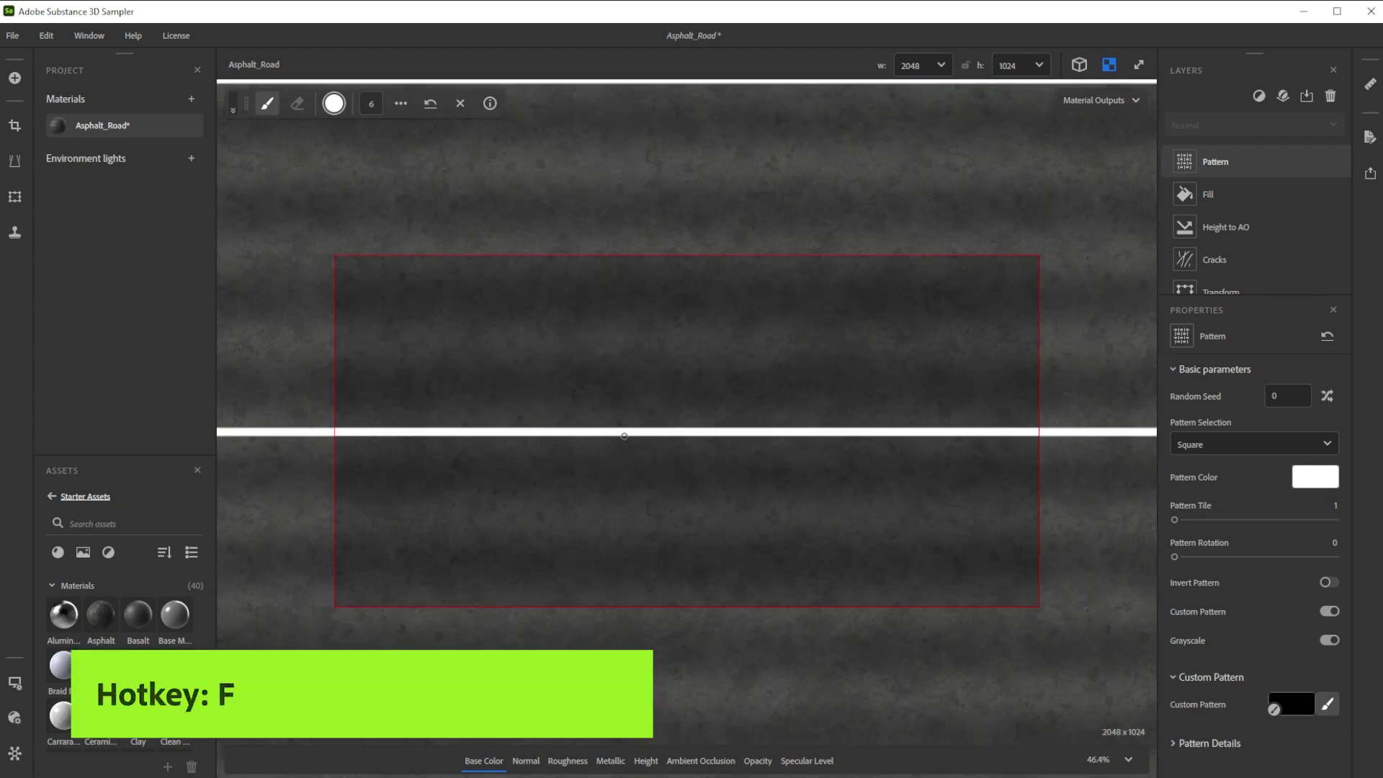
pyautogui.scroll(-2, 624, 435)
pyautogui.click(333, 103)
# Dab three black gaps into the white stripe to break it into dashes.
pyautogui.click(613, 348)
pyautogui.click(947, 423)
pyautogui.click(602, 425)
pyautogui.click(778, 429)
pyautogui.scroll(1, 784, 551)
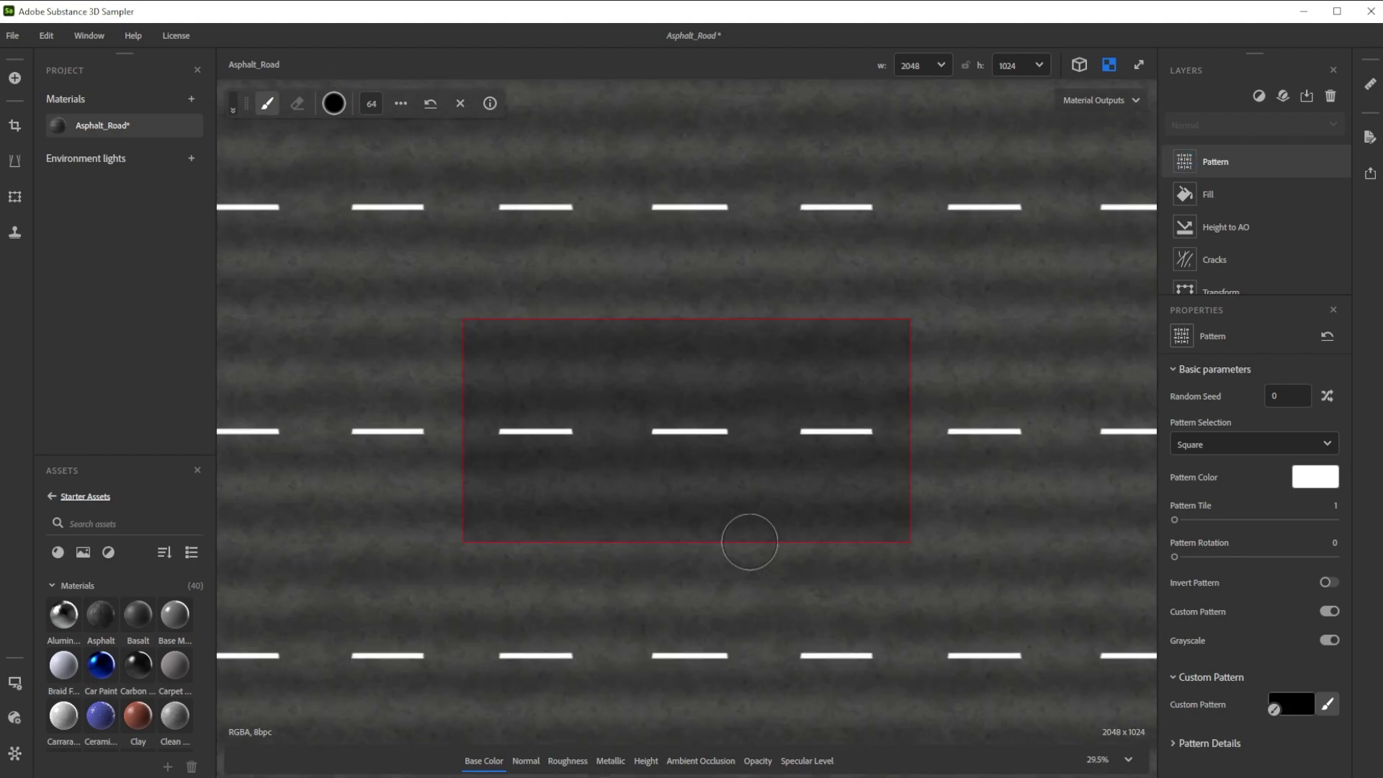
pyautogui.scroll(5, 820, 532)
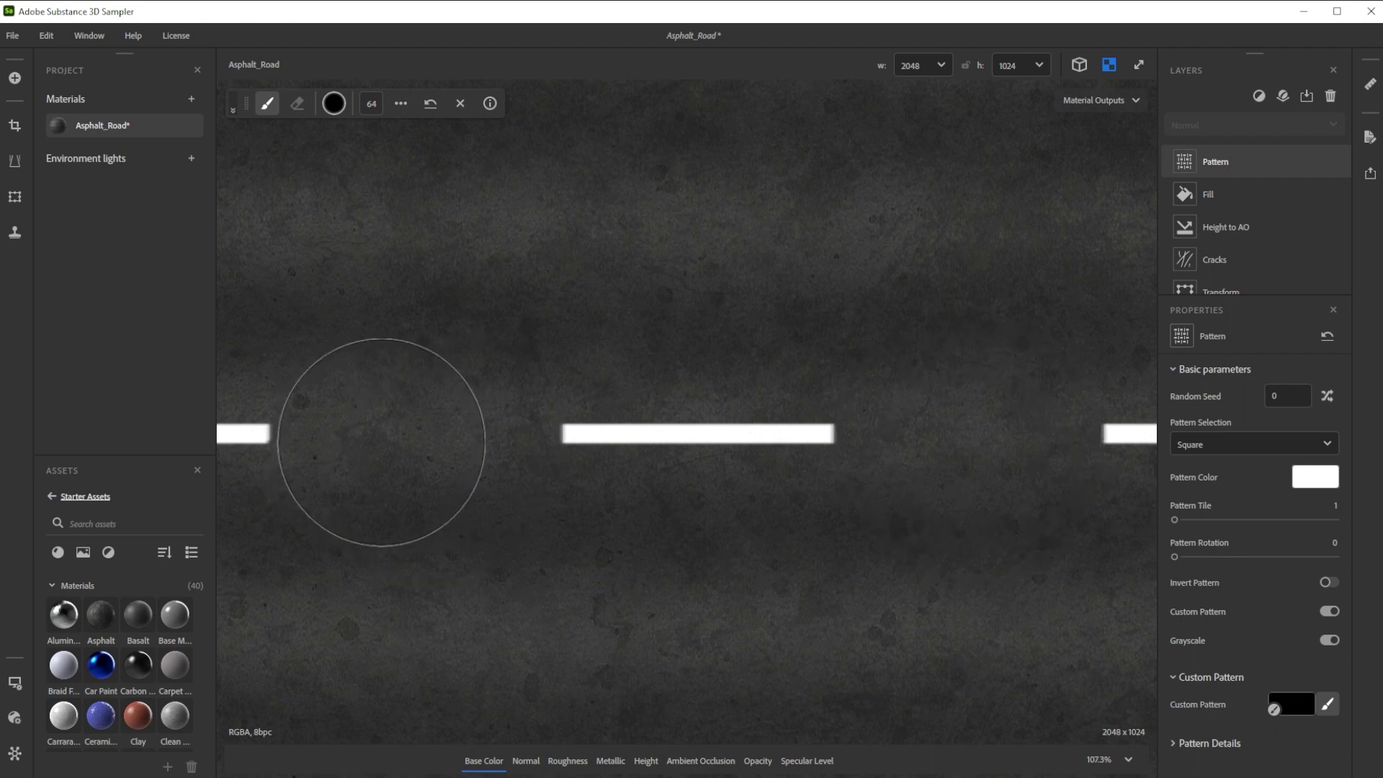
pyautogui.scroll(-3, 1027, 448)
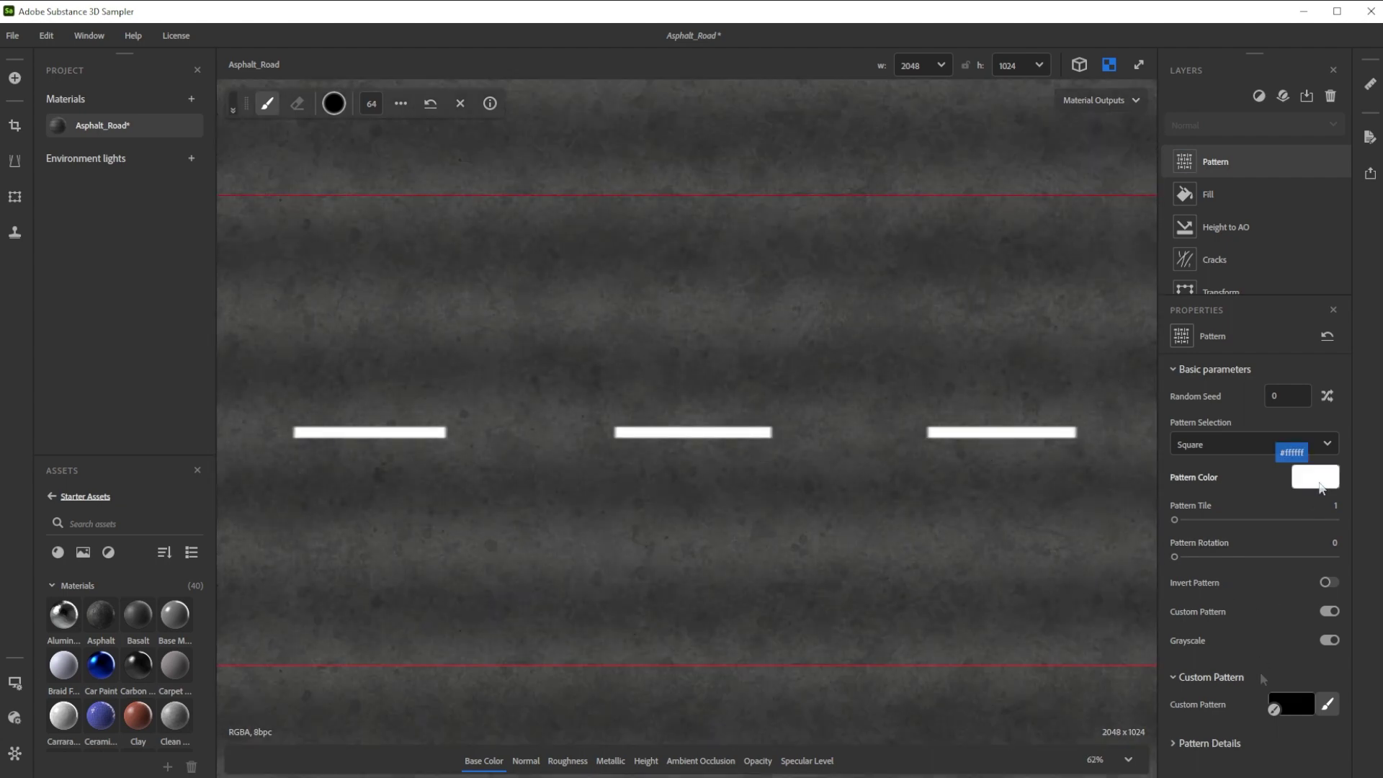
# Set the Pattern Color of the dashes to light grey #A8A8A8.
pyautogui.click(1315, 476)
pyautogui.click(608, 279)
pyautogui.moveTo(607, 278); pyautogui.dragTo(604, 272)
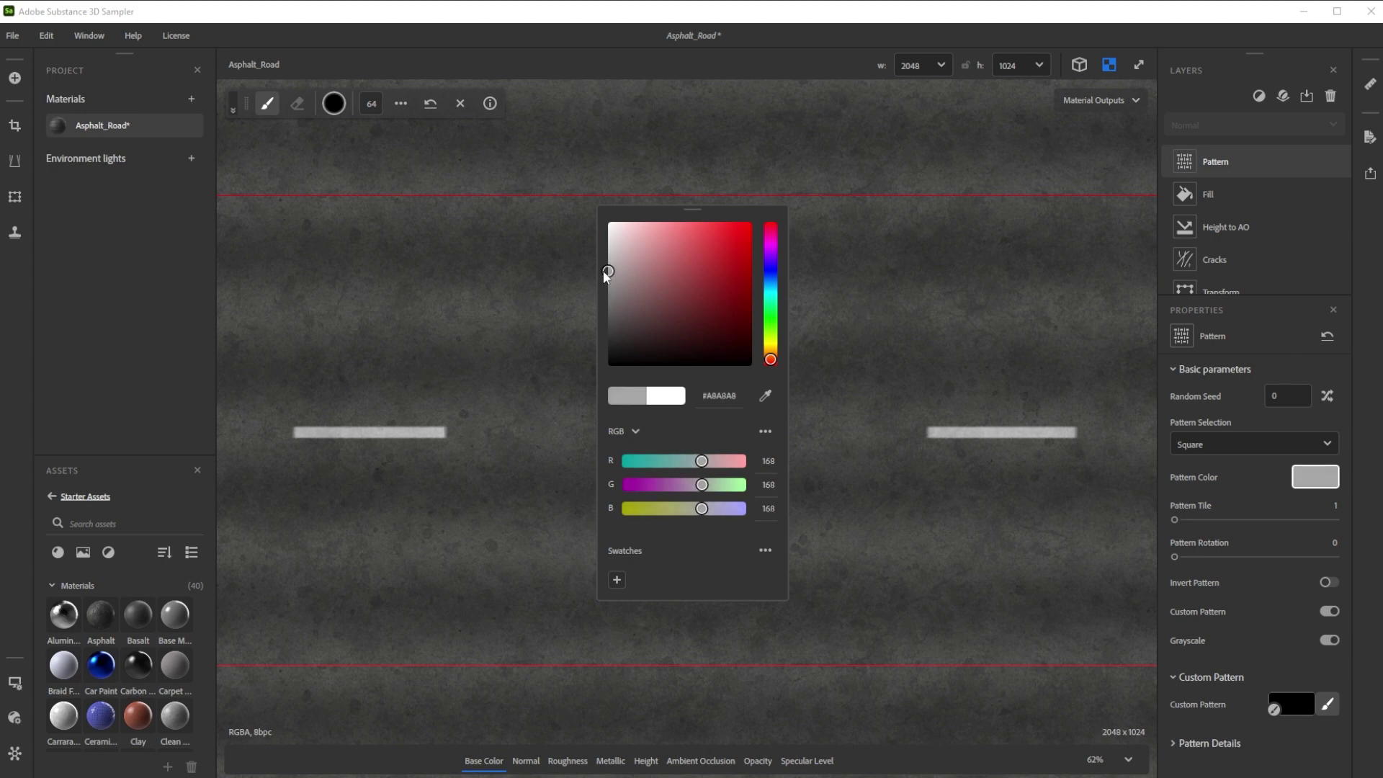
pyautogui.click(1184, 739)
pyautogui.click(1177, 742)
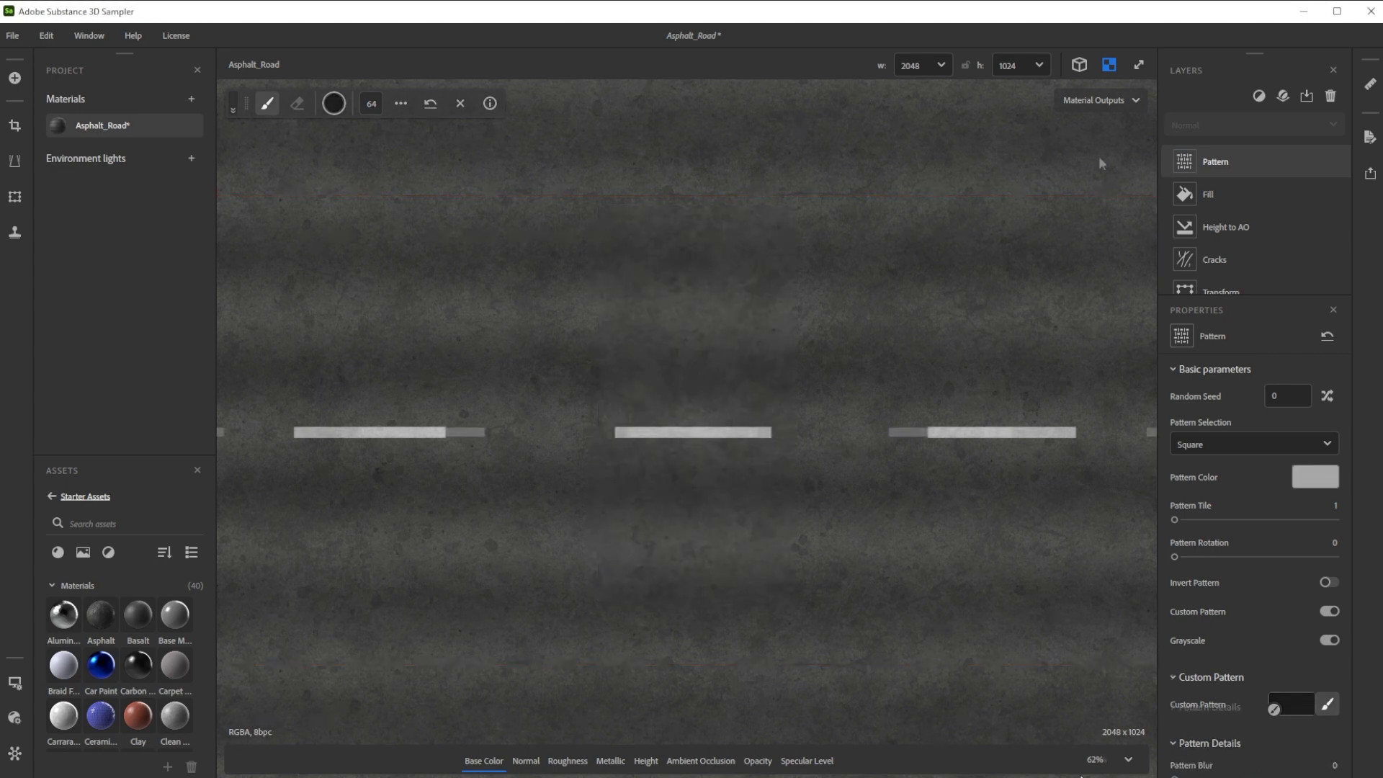
# Add a second Pattern layer with a custom painted pattern.
pyautogui.click(1258, 96)
pyautogui.click(1250, 321)
pyautogui.click(1259, 675)
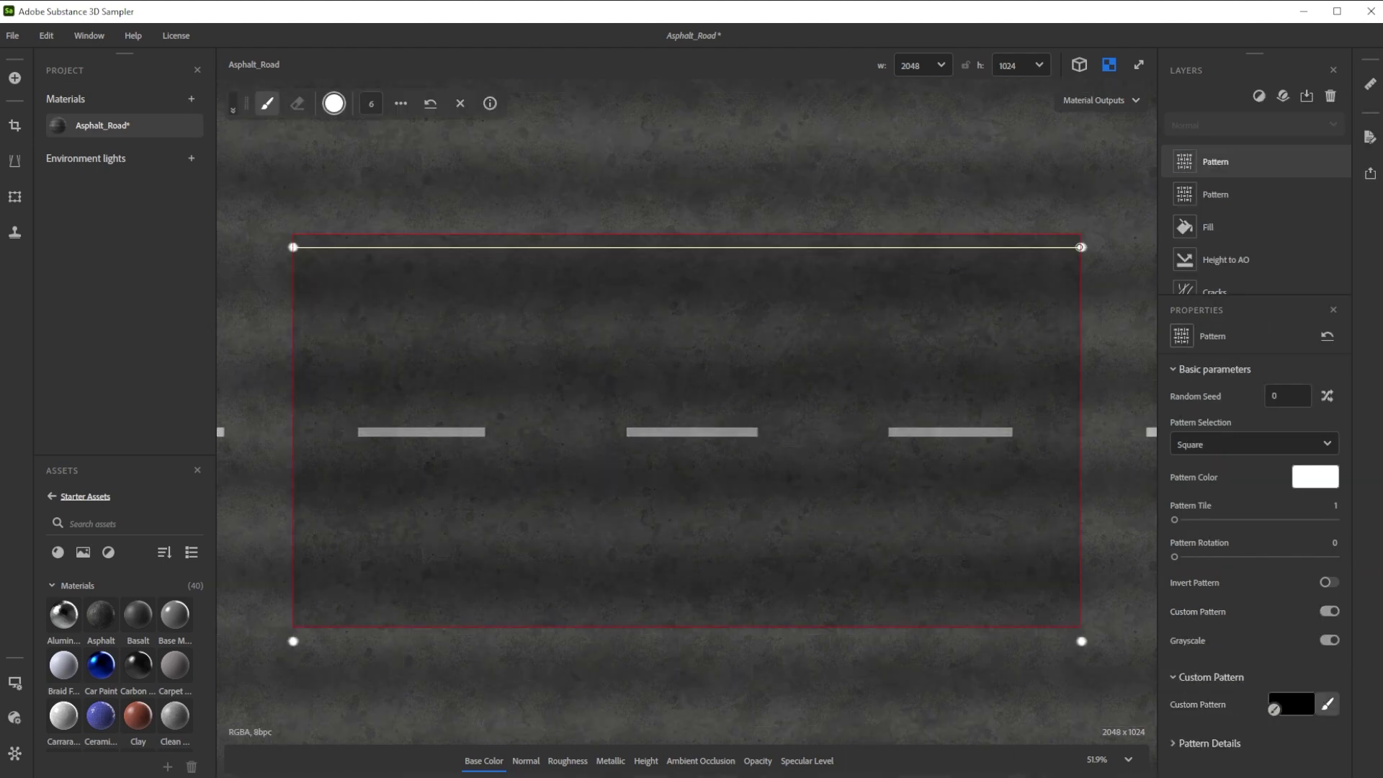
# Paint white lines along the top and bottom road edges and tint them olive yellow #BFB65B.
pyautogui.moveTo(292, 247); pyautogui.dragTo(1081, 247)
pyautogui.moveTo(293, 614); pyautogui.dragTo(1081, 614)
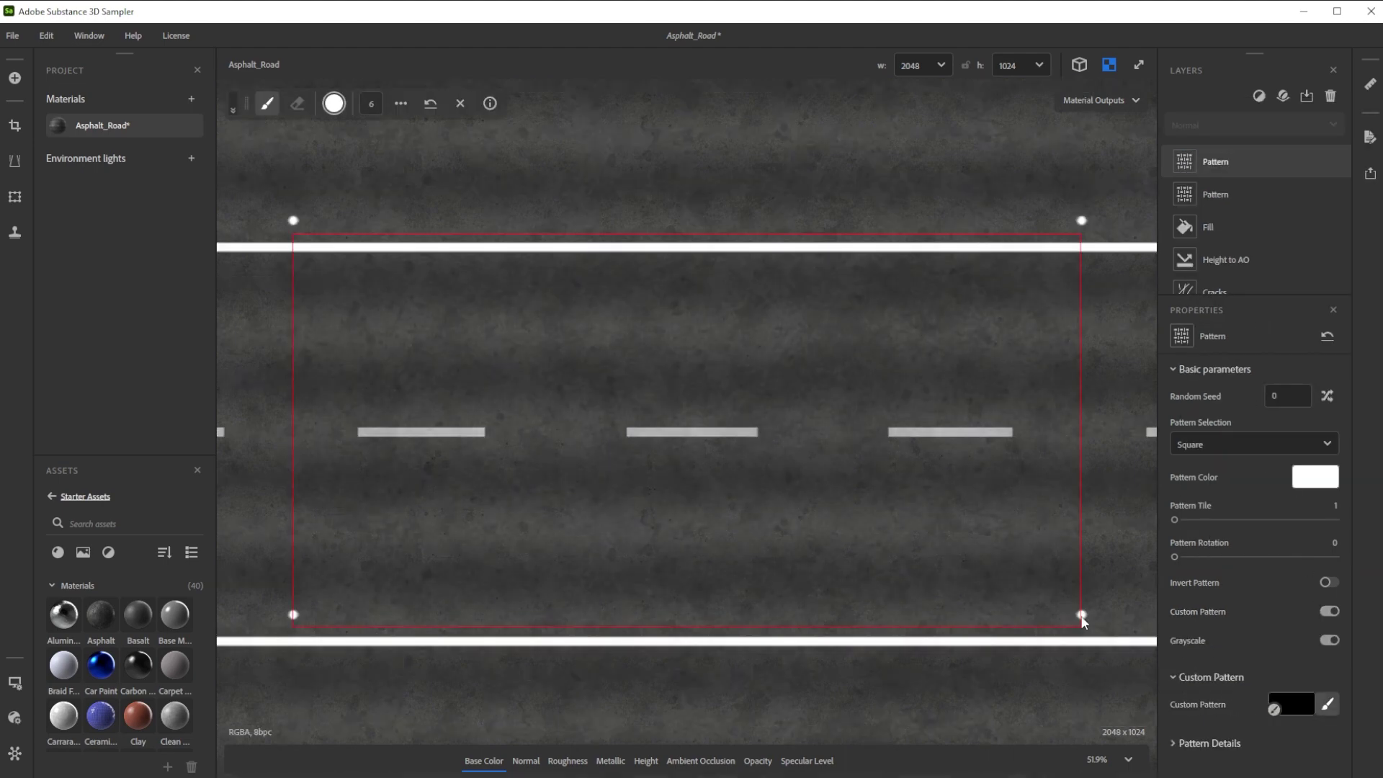
pyautogui.click(1209, 742)
pyautogui.click(1314, 477)
pyautogui.moveTo(770, 359); pyautogui.dragTo(770, 342)
pyautogui.click(683, 258)
pyautogui.click(670, 250)
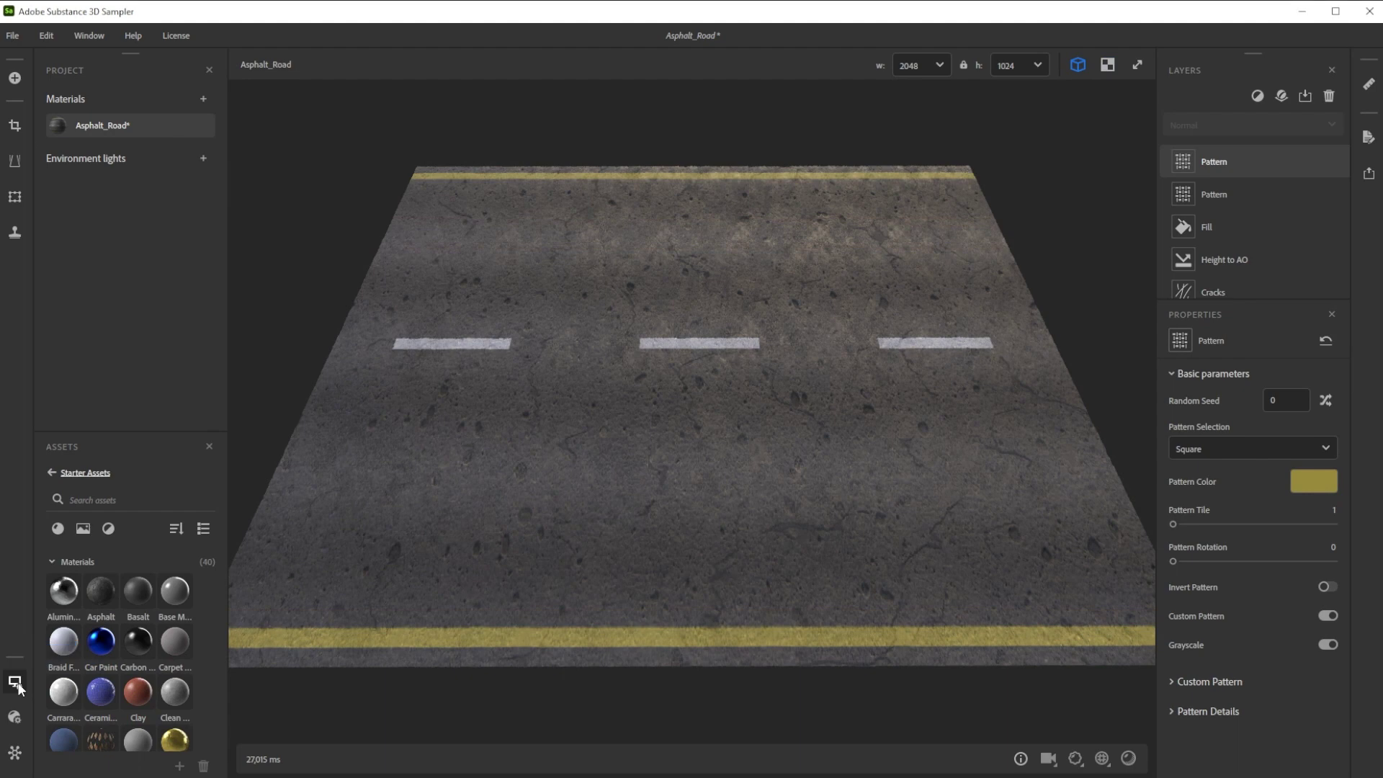
# Unlink the viewer tiling and set V tiling to 2 with a V offset of 0.25.
pyautogui.click(15, 682)
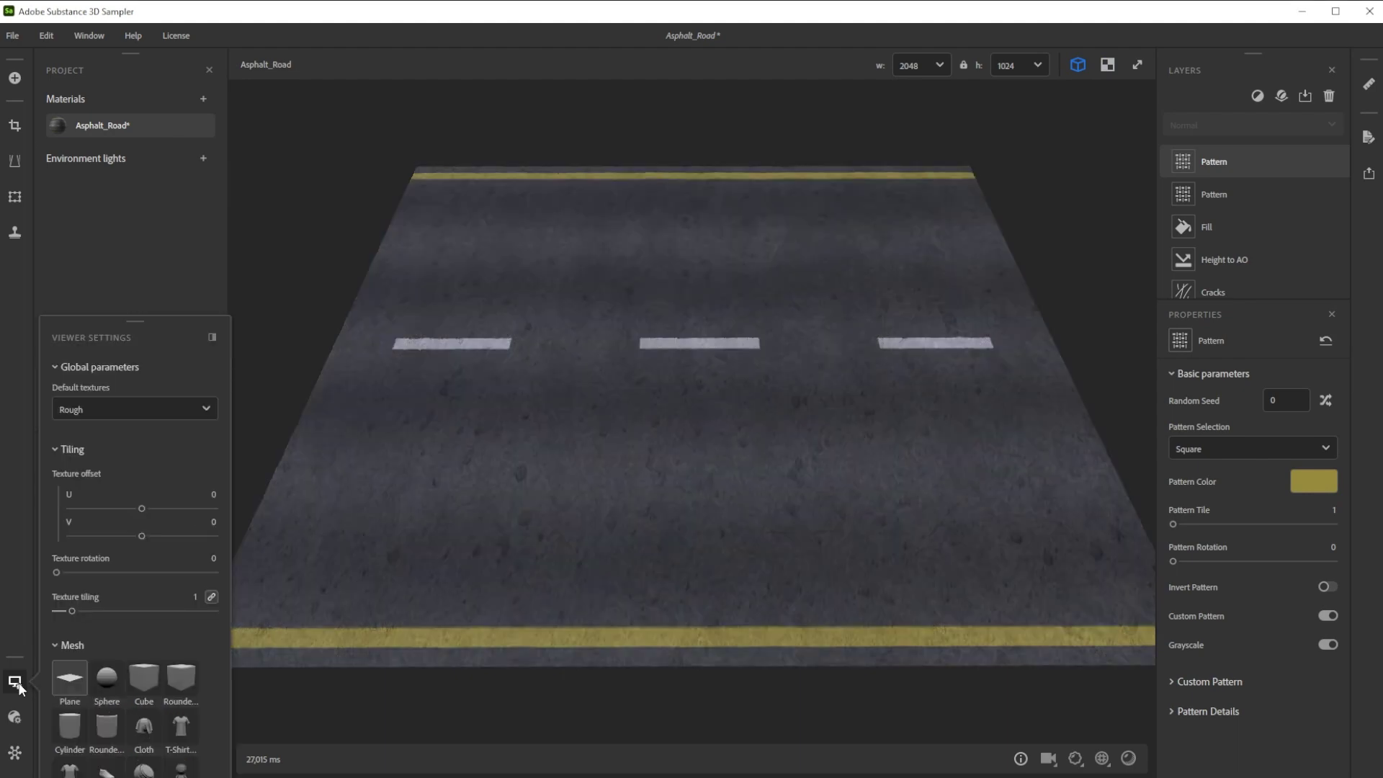
pyautogui.click(211, 596)
pyautogui.click(214, 645)
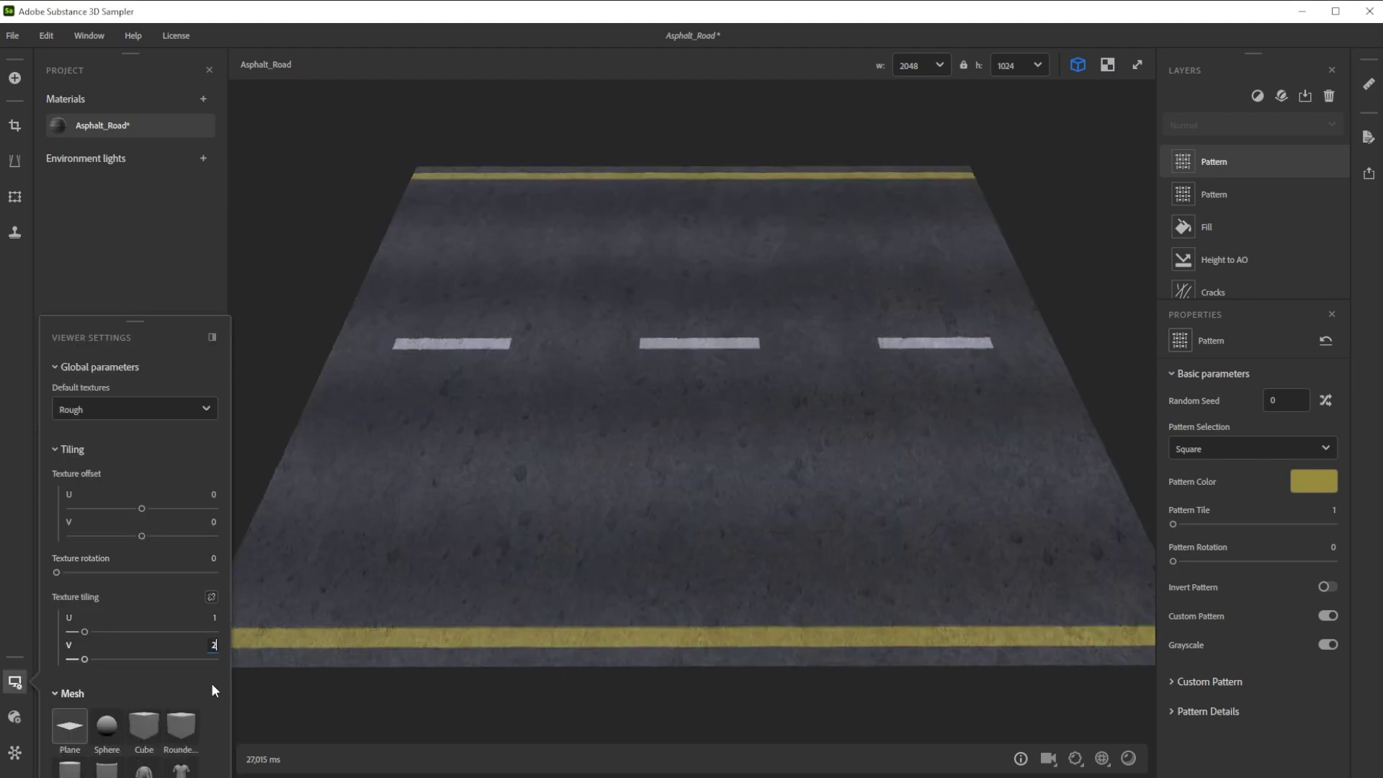
pyautogui.write('2')
pyautogui.press('Return')
pyautogui.click(213, 521)
pyautogui.write('.25')
pyautogui.press('Return')
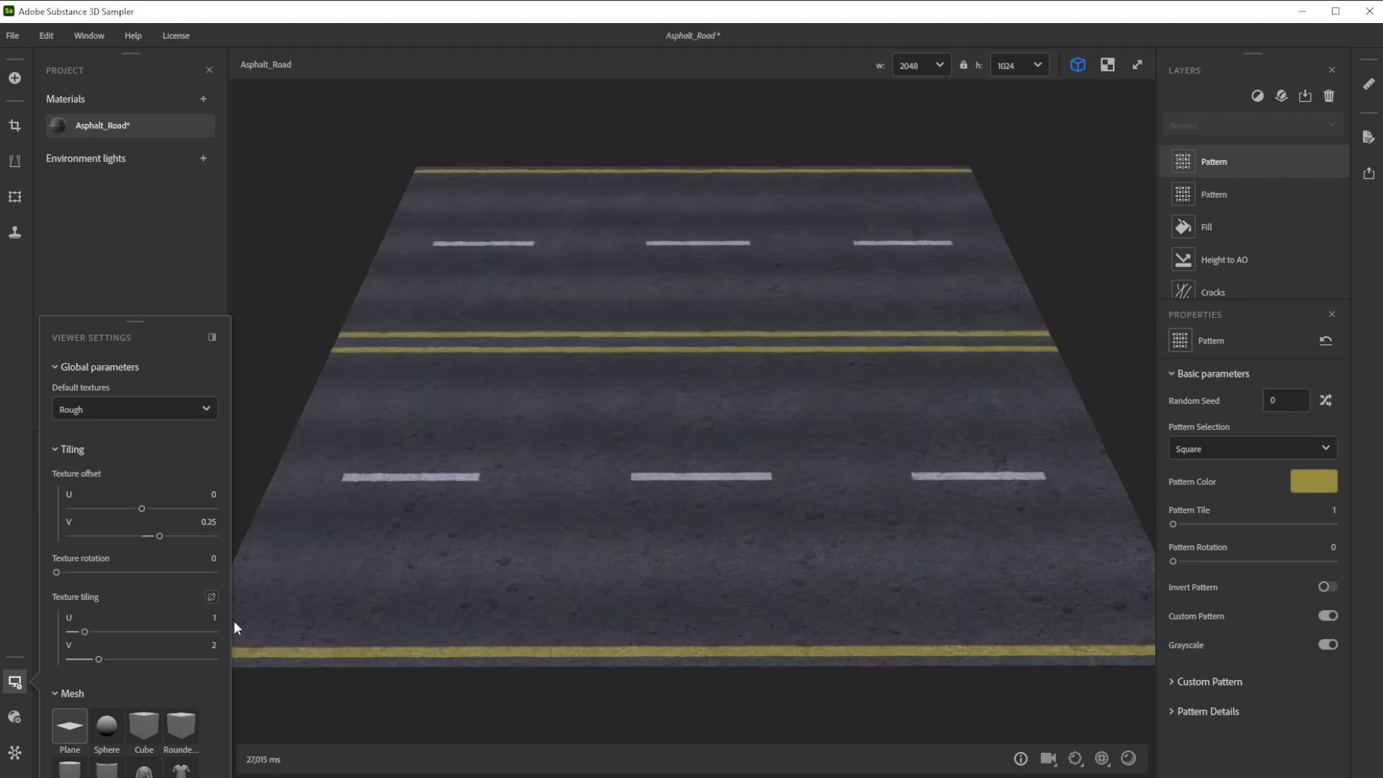
pyautogui.scroll(-1, 72, 678)
pyautogui.scroll(-5, 72, 681)
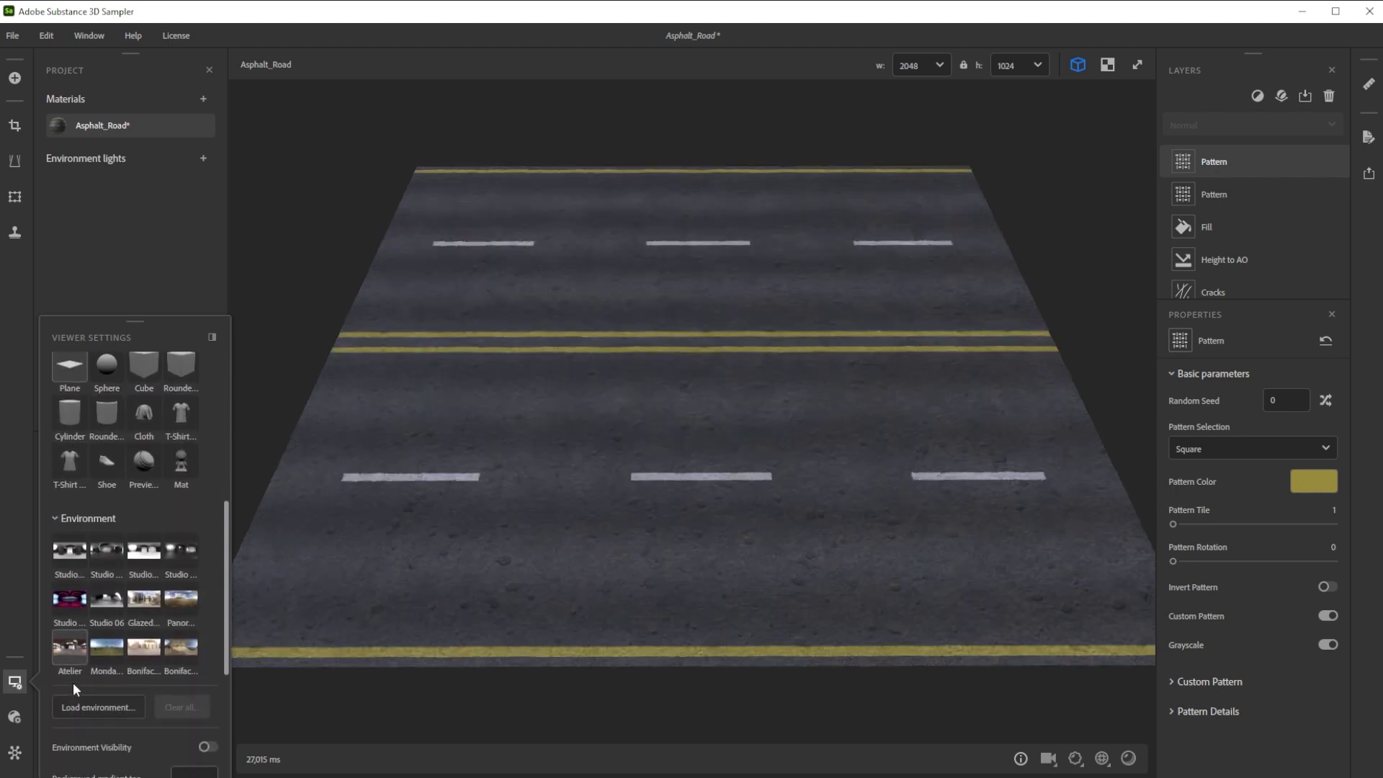
# Light the road with the Atelier environment and rotate the lighting around it.
pyautogui.click(148, 648)
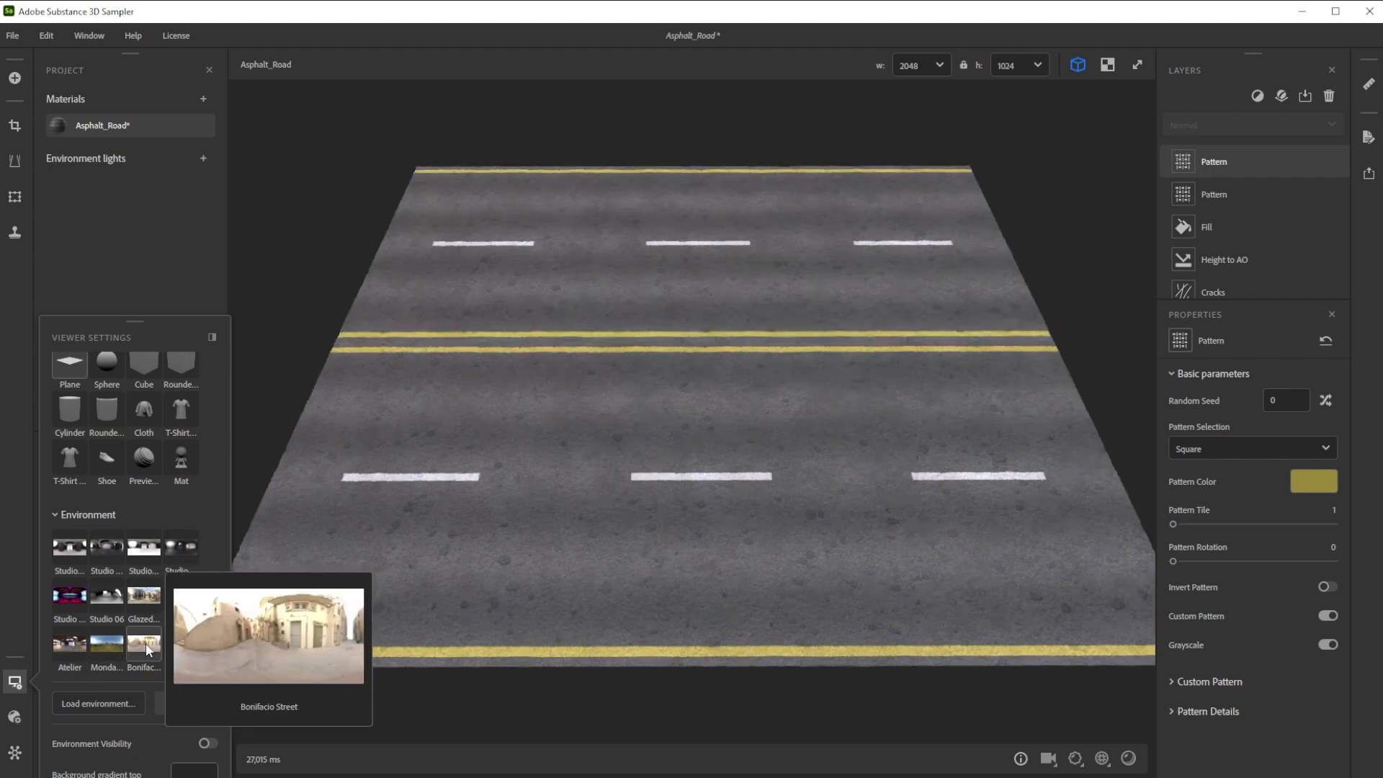
pyautogui.click(181, 641)
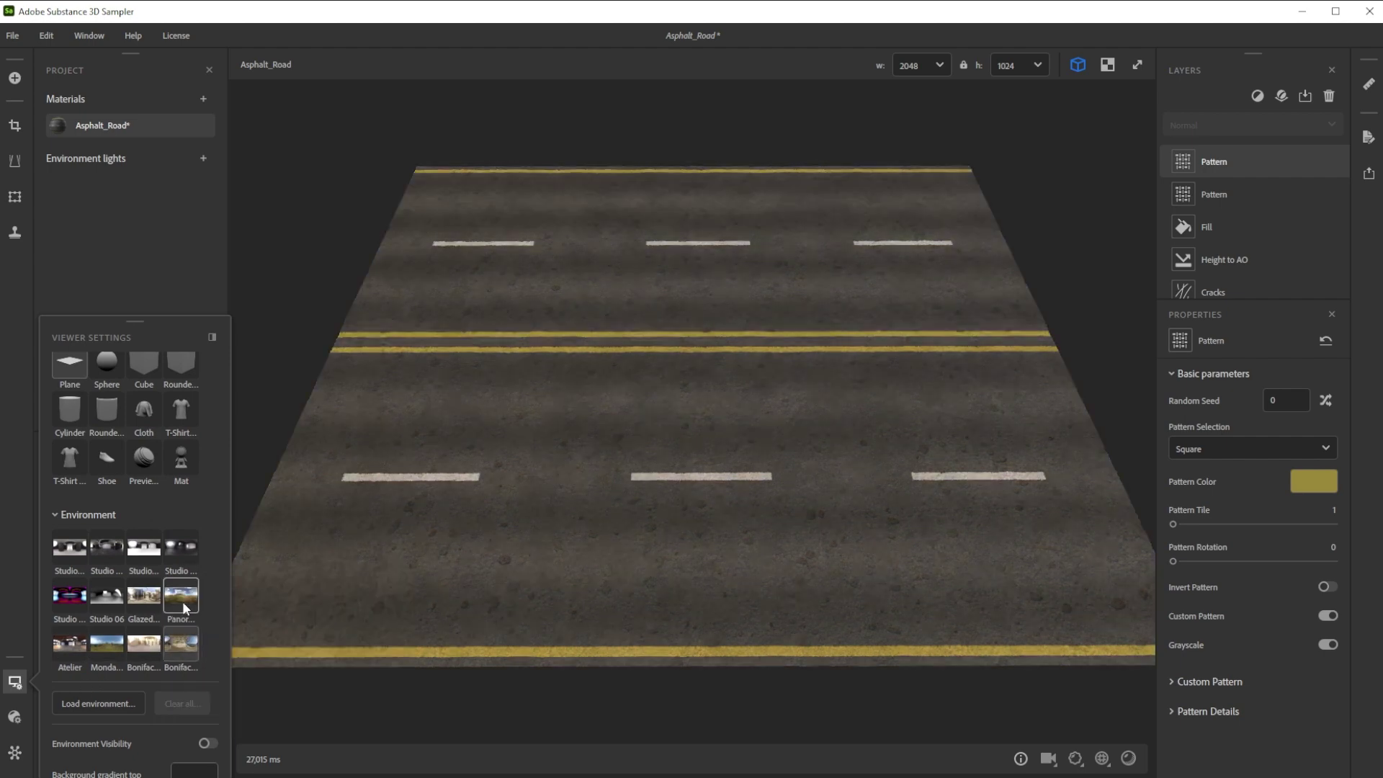
pyautogui.click(182, 603)
pyautogui.click(106, 643)
pyautogui.click(82, 652)
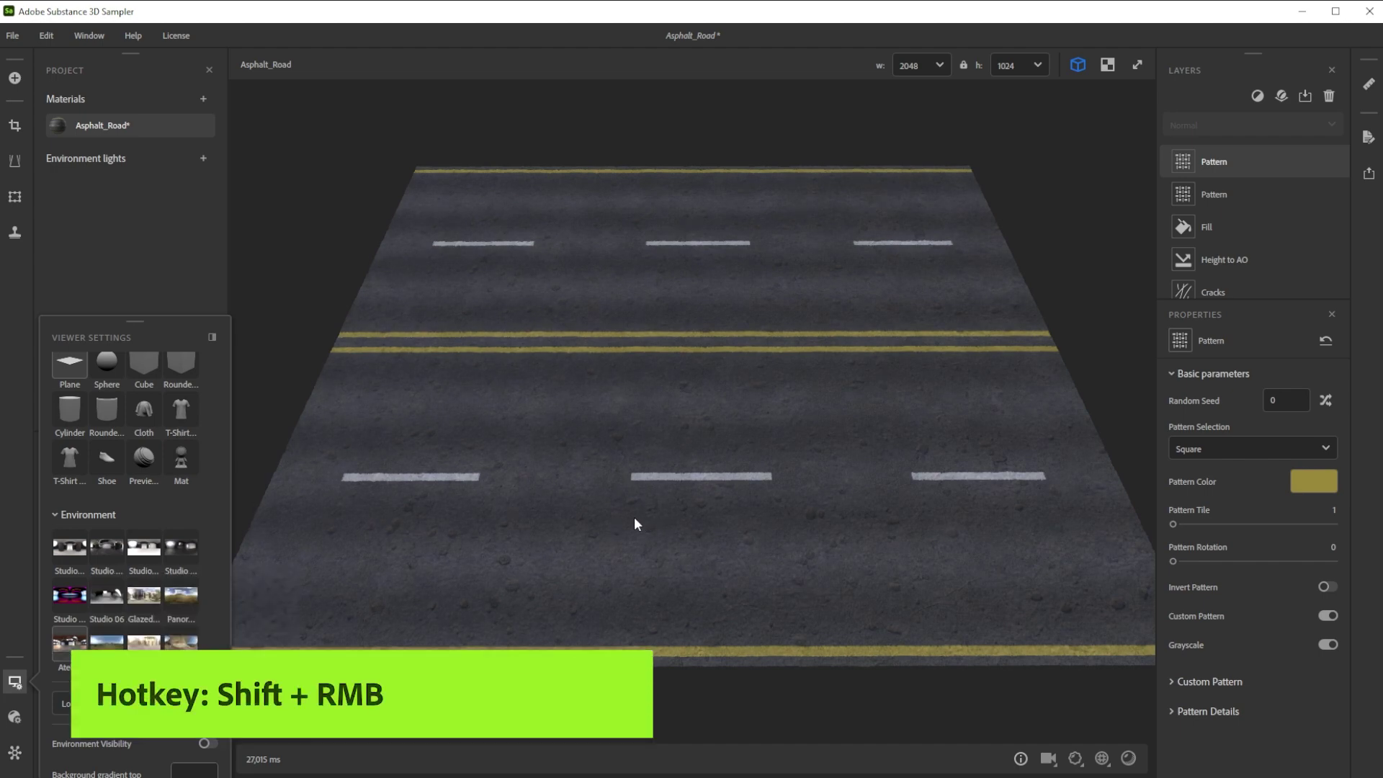
pyautogui.keyDown('shift'); pyautogui.moveTo(689, 517); pyautogui.dragTo(773, 507, button='right'); pyautogui.keyUp('shift')
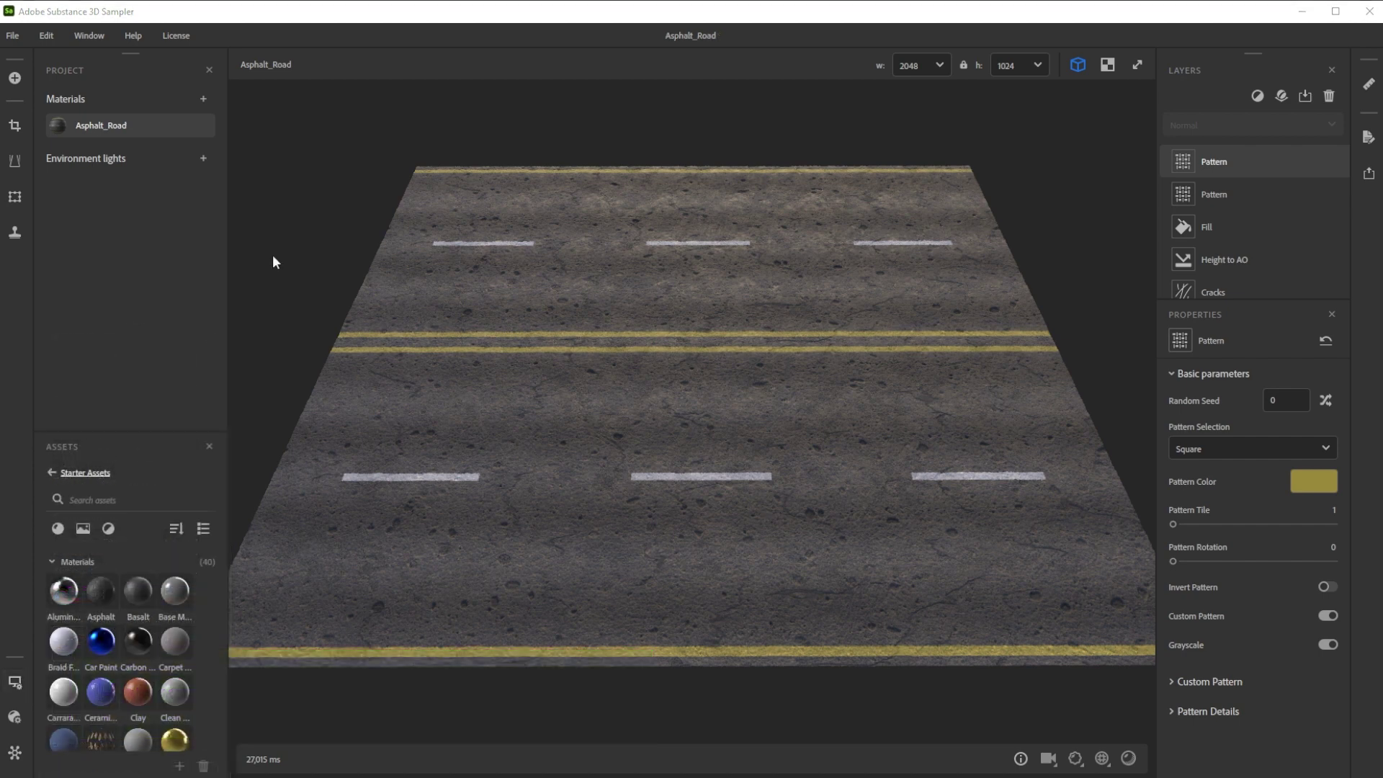
# Save the project over Asphalt_Road and send the material to Substance 3D Designer.
pyautogui.click(12, 37)
pyautogui.click(45, 191)
pyautogui.click(202, 167)
pyautogui.click(562, 390)
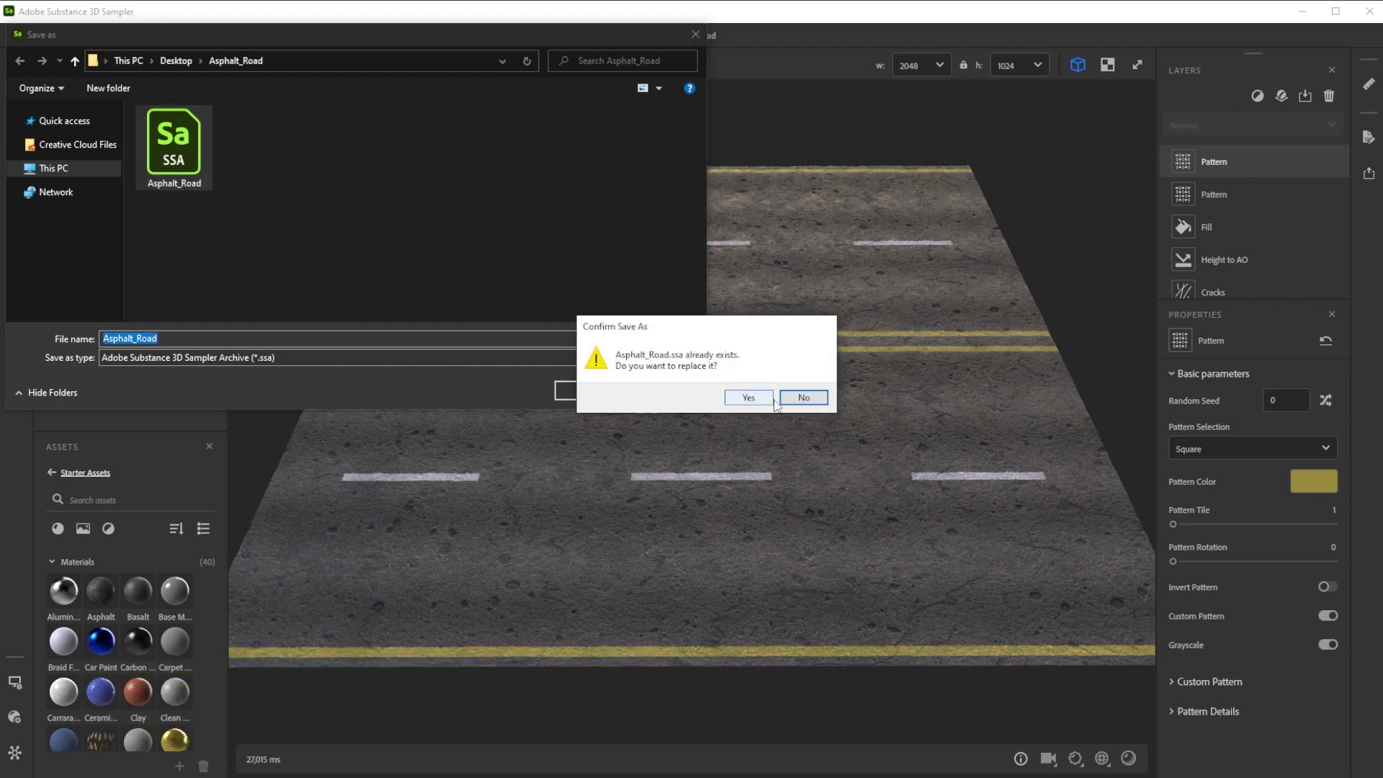
pyautogui.click(753, 398)
pyautogui.click(1368, 175)
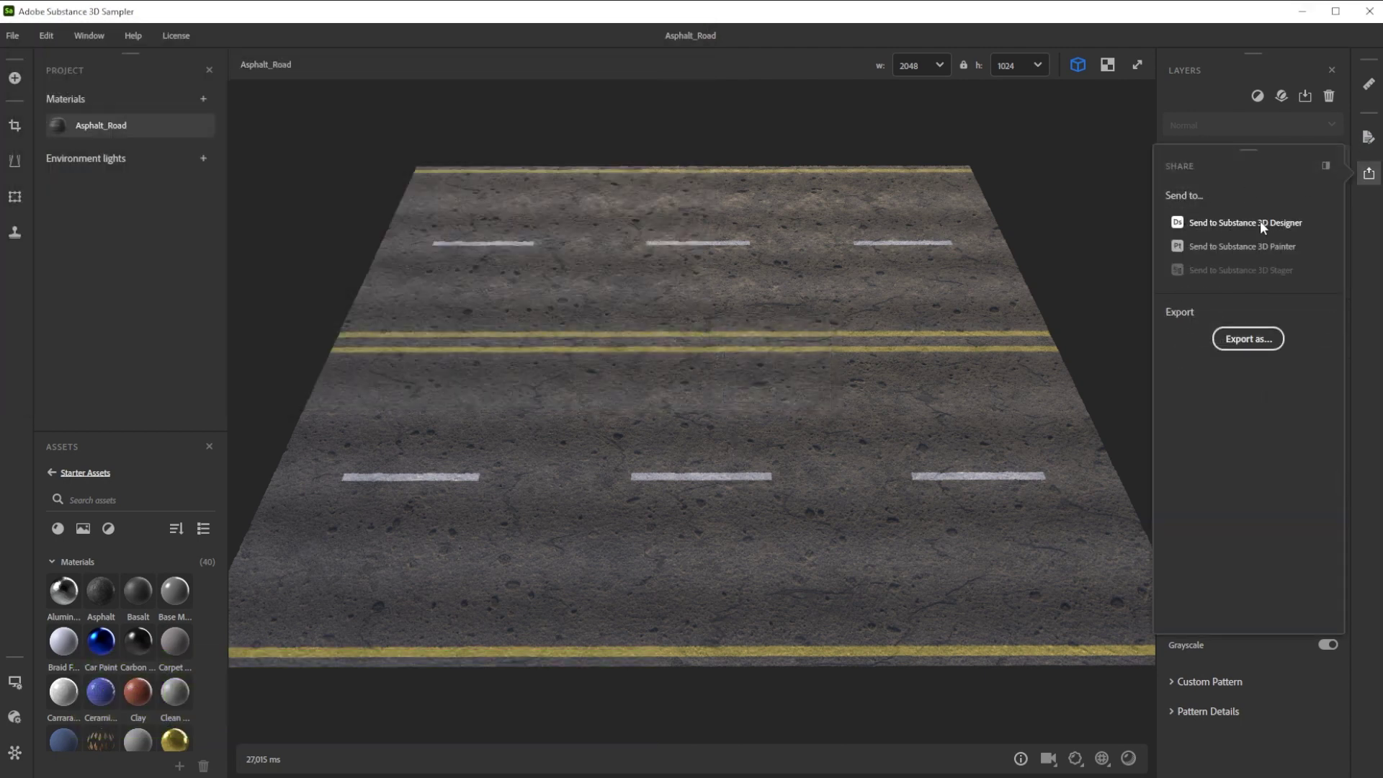
pyautogui.click(1230, 219)
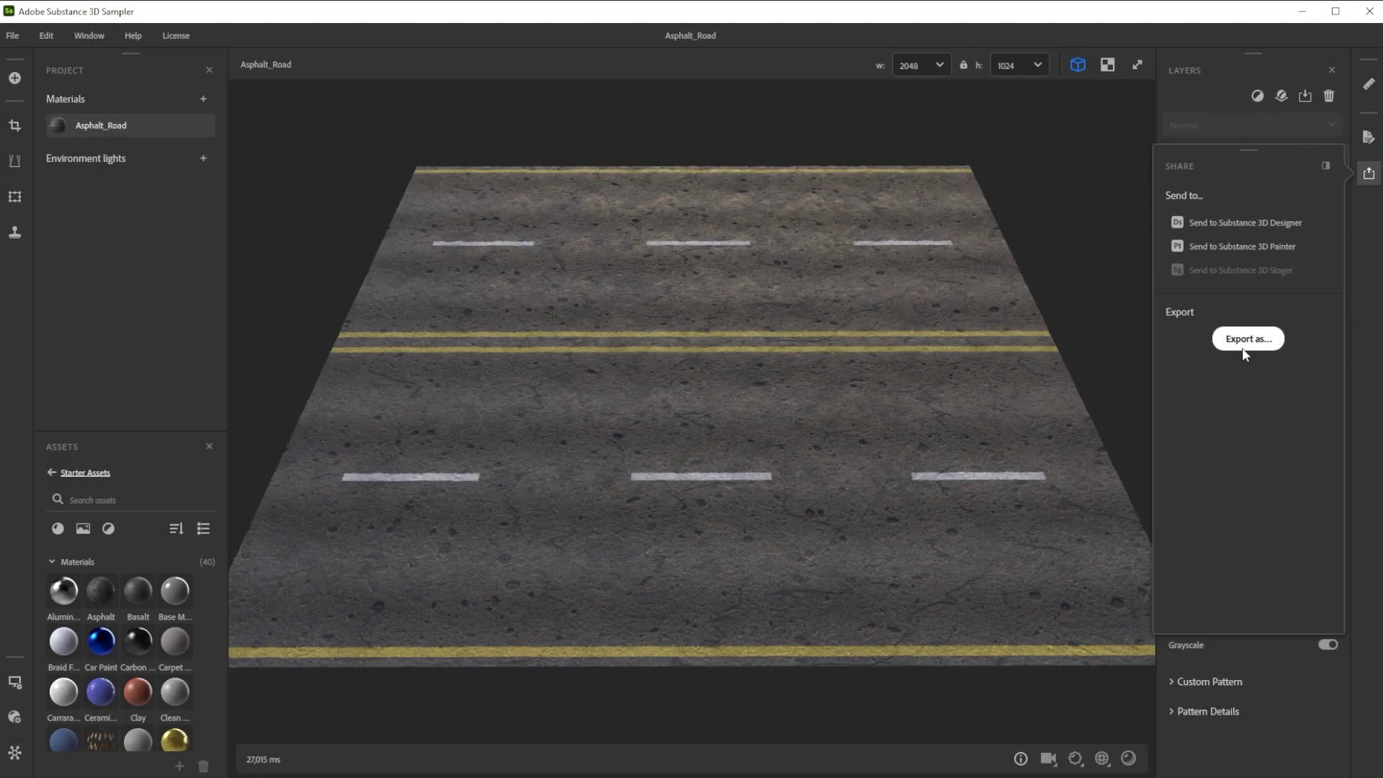
# Export once with default settings, then export again as PNG maps at 2048 × 1024.
pyautogui.click(1246, 340)
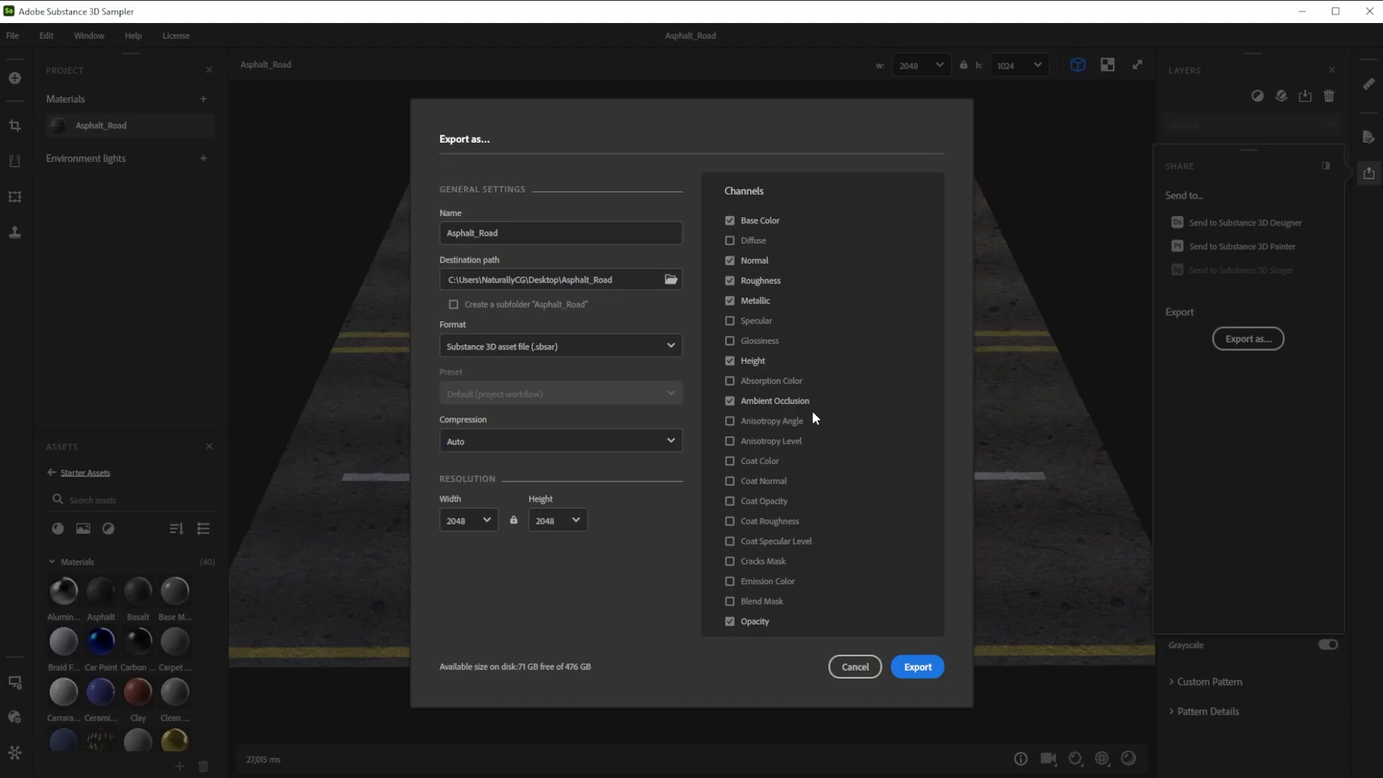
pyautogui.click(917, 667)
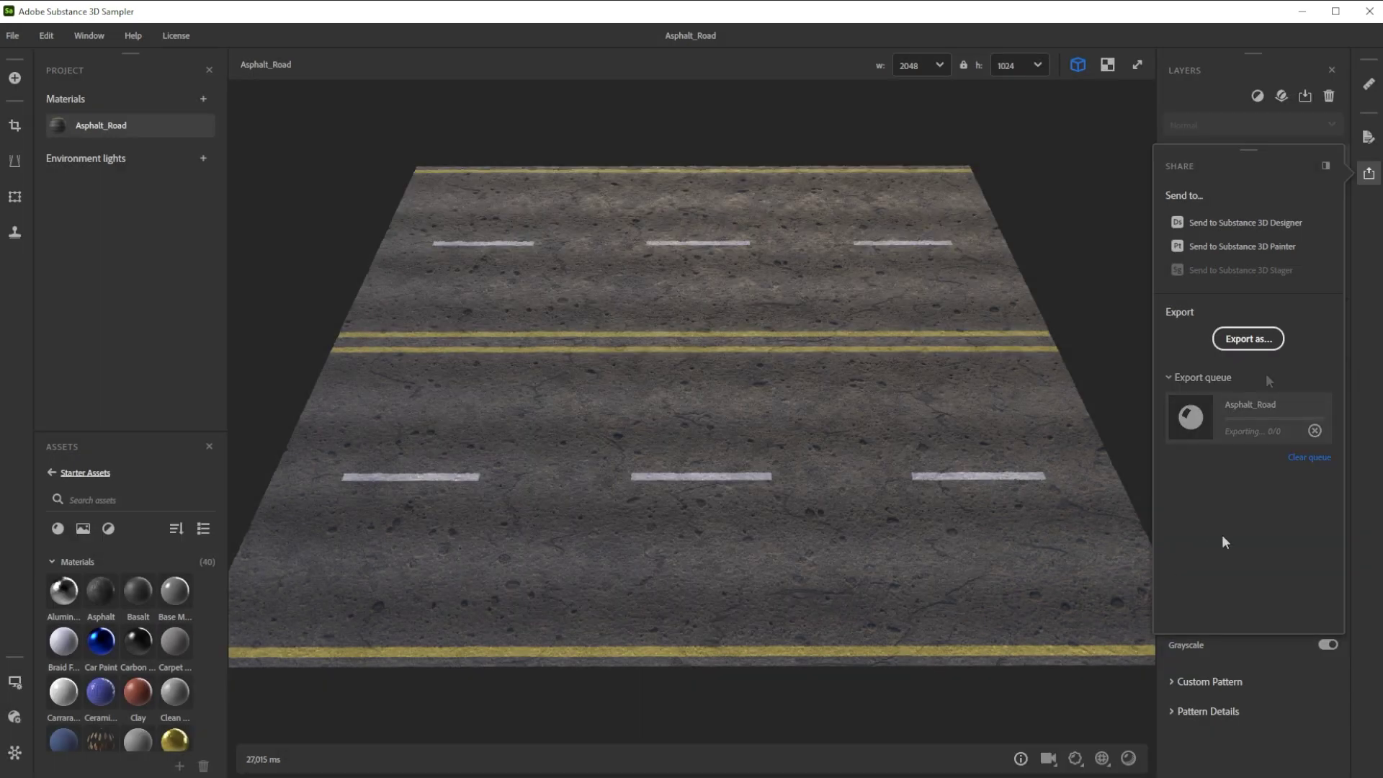
pyautogui.click(1248, 339)
pyautogui.click(546, 347)
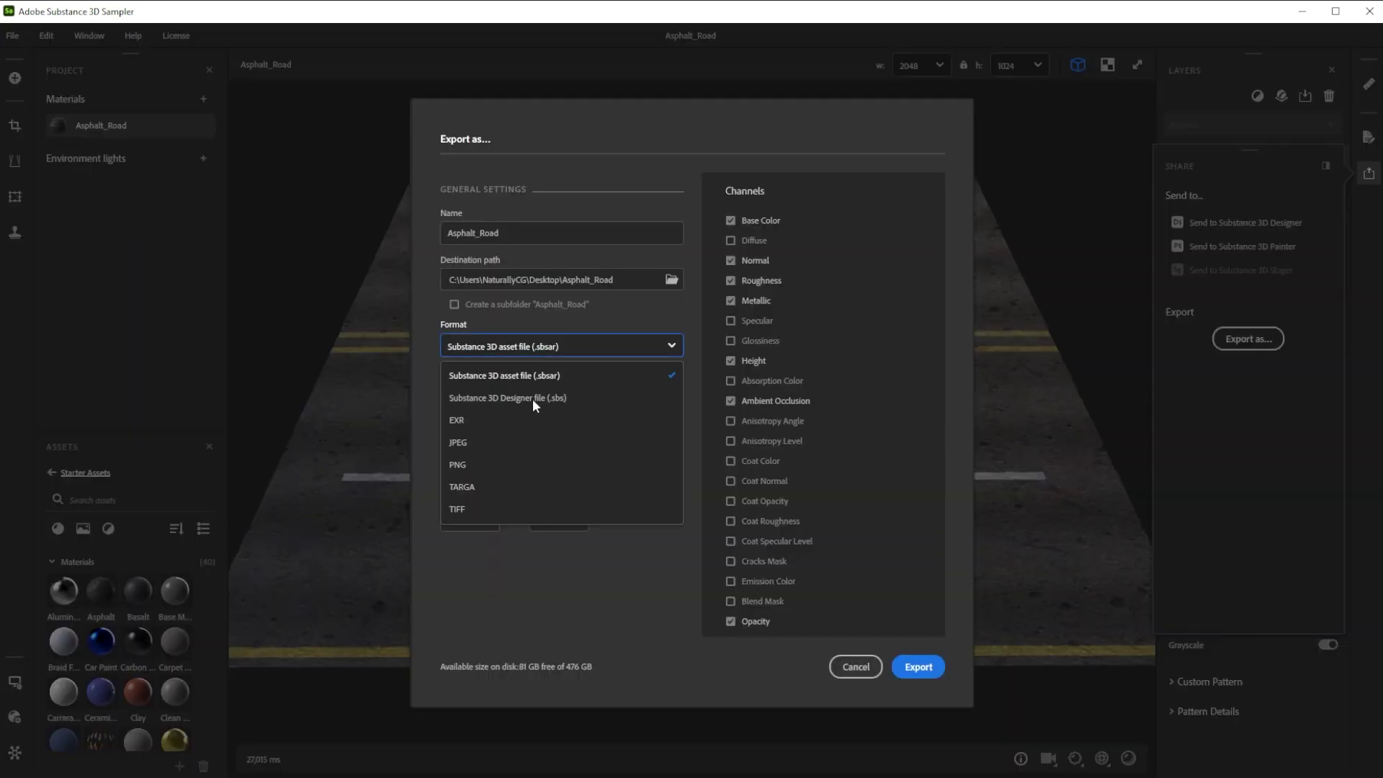
pyautogui.click(494, 464)
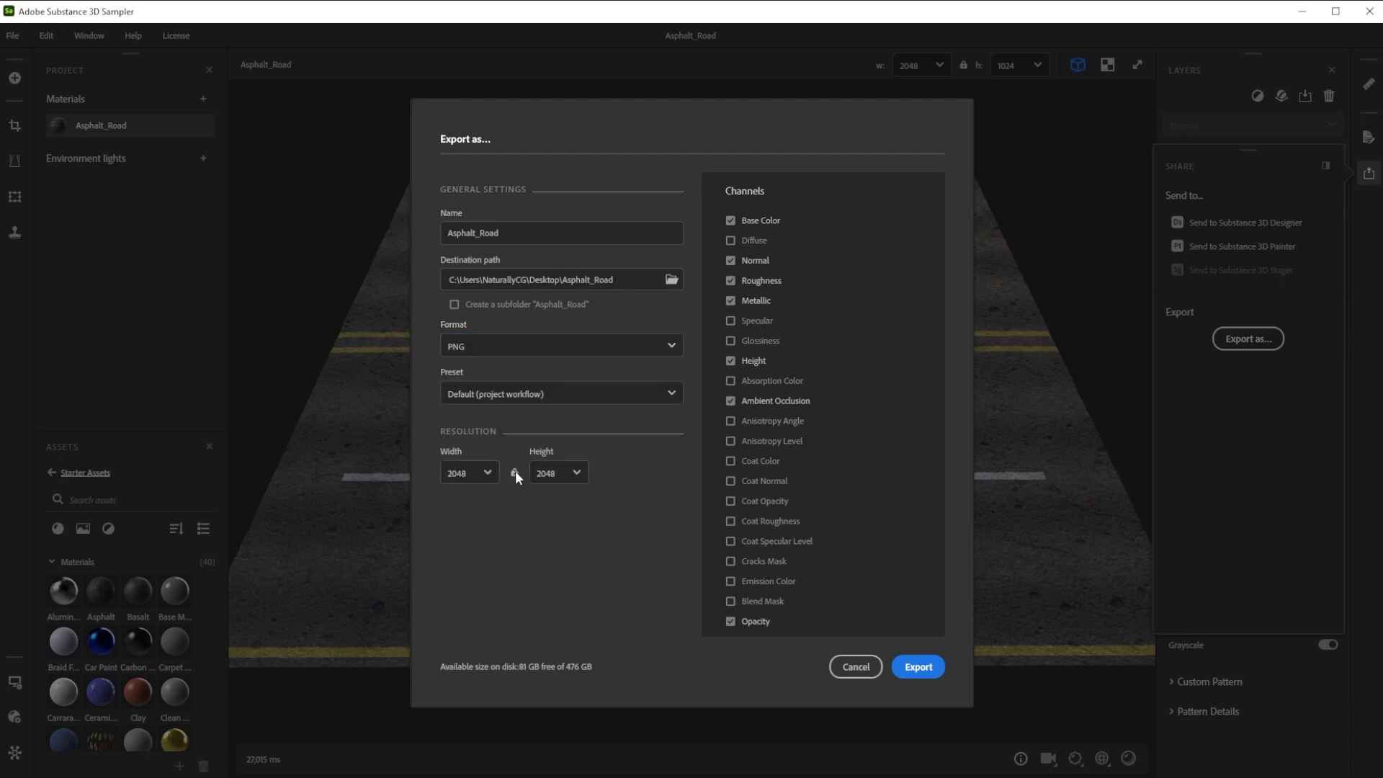
pyautogui.click(568, 475)
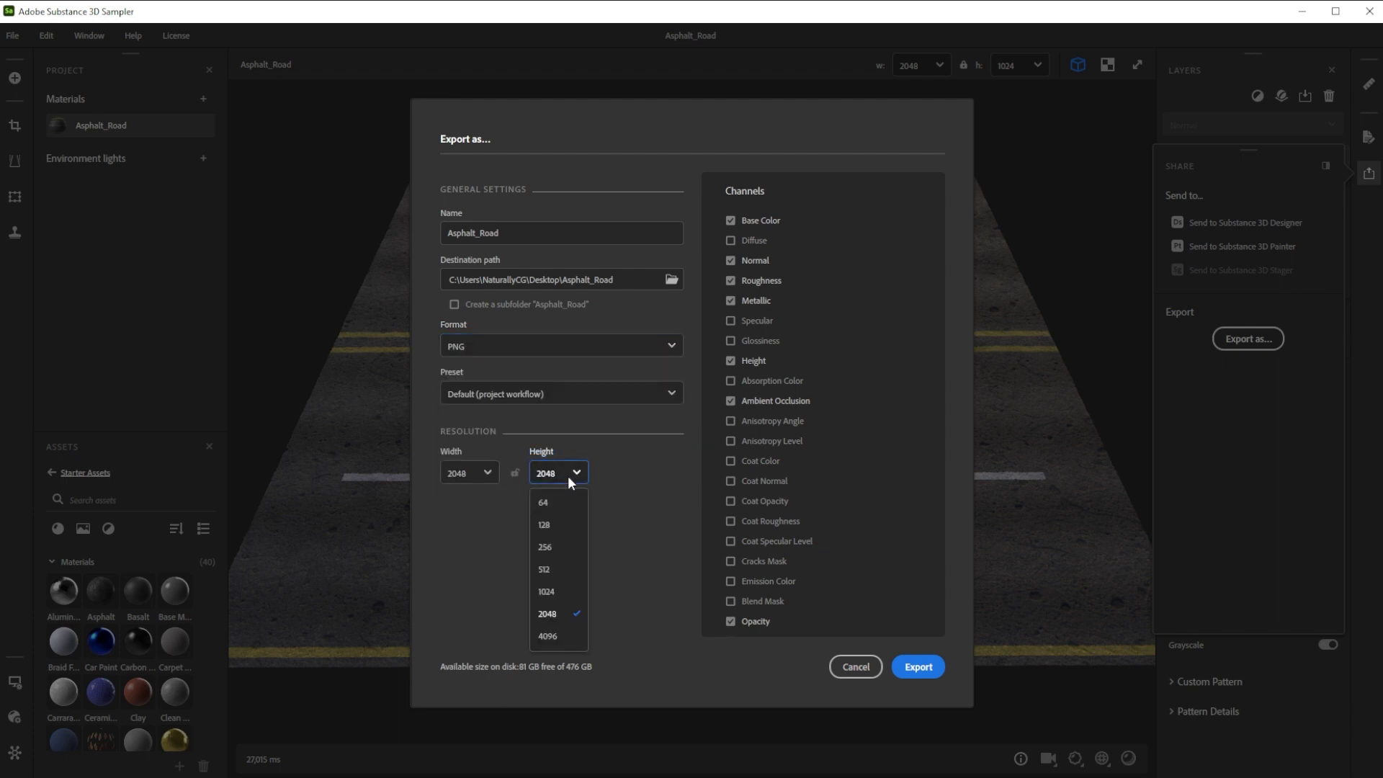
pyautogui.click(560, 591)
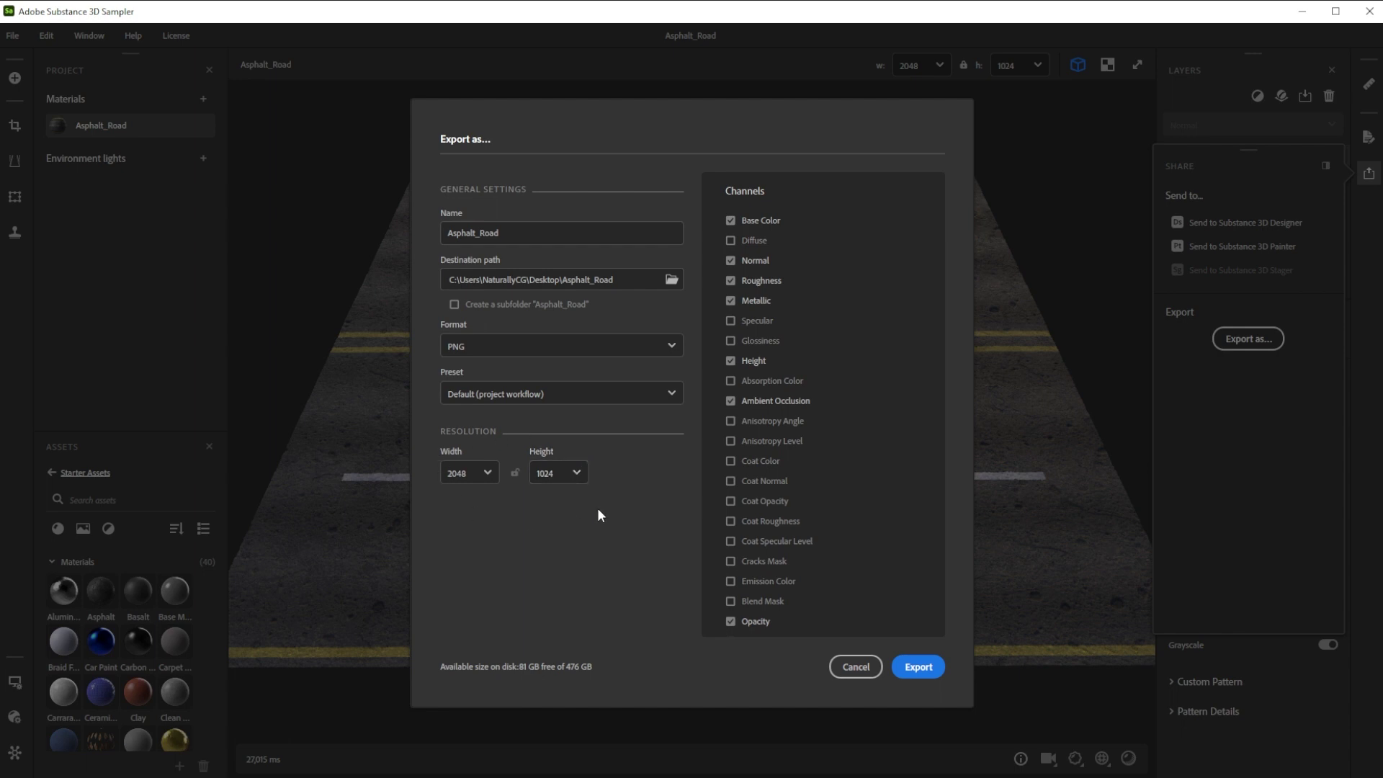
pyautogui.click(918, 666)
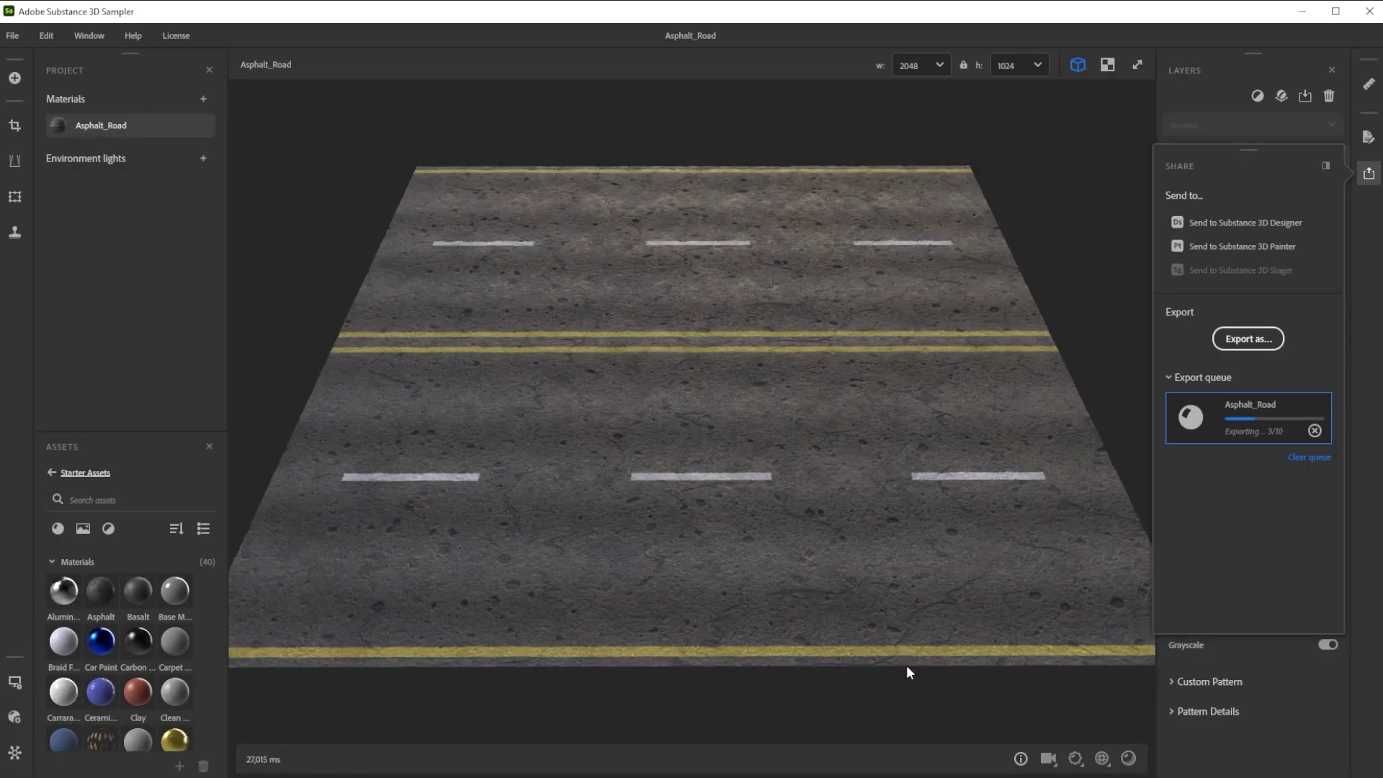